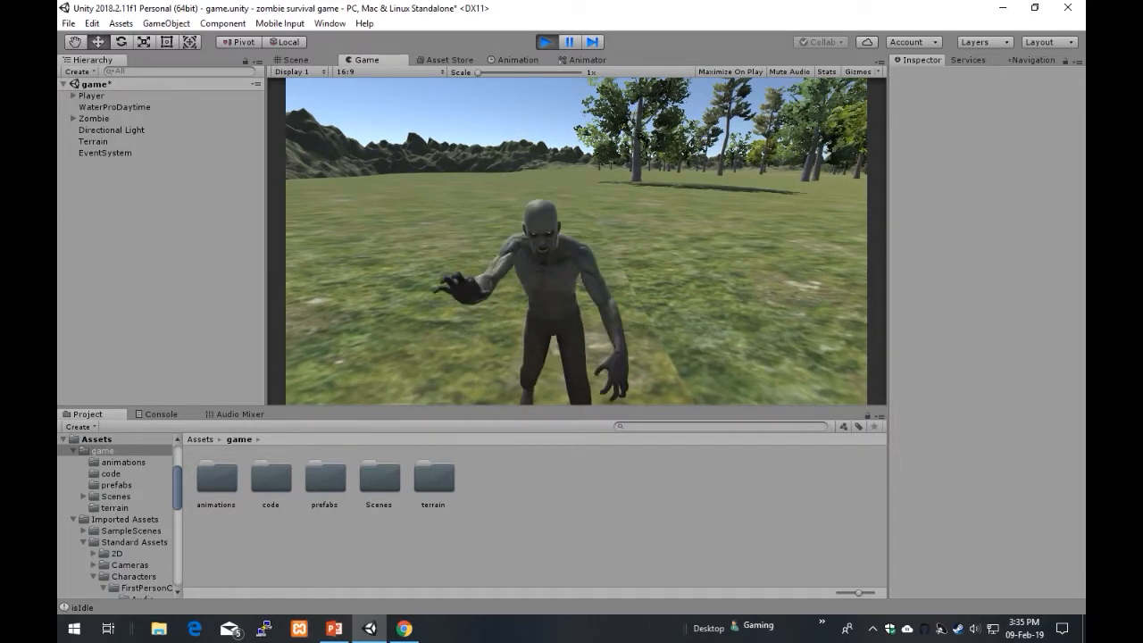
- Test the running game by walking the player around the zombie, and stop play mode
key(s)
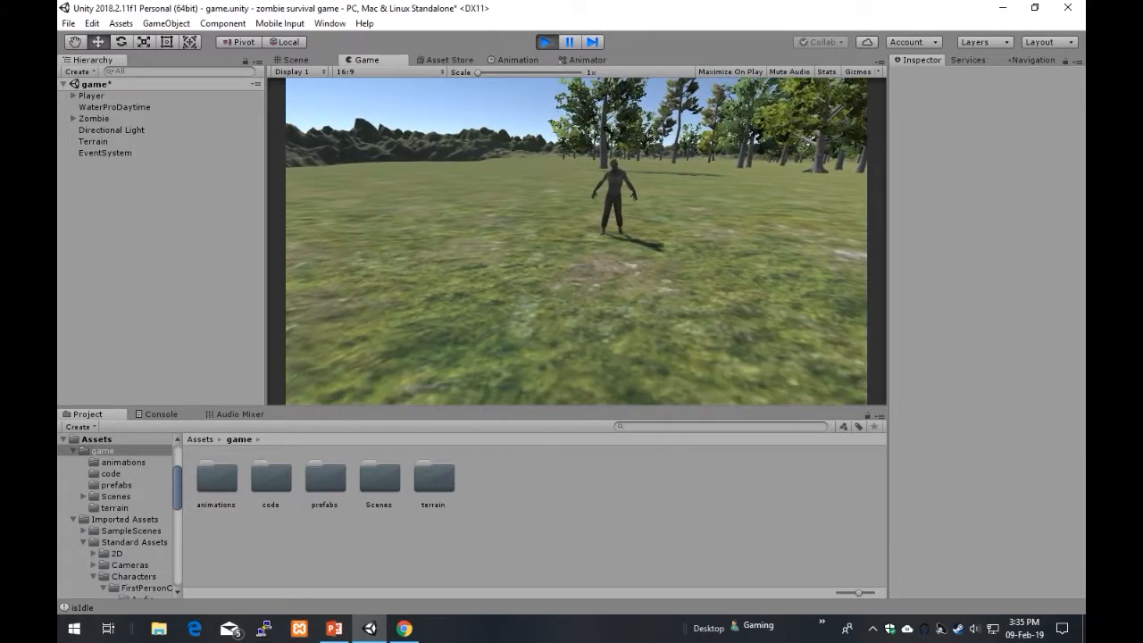
key(a)
key(w)
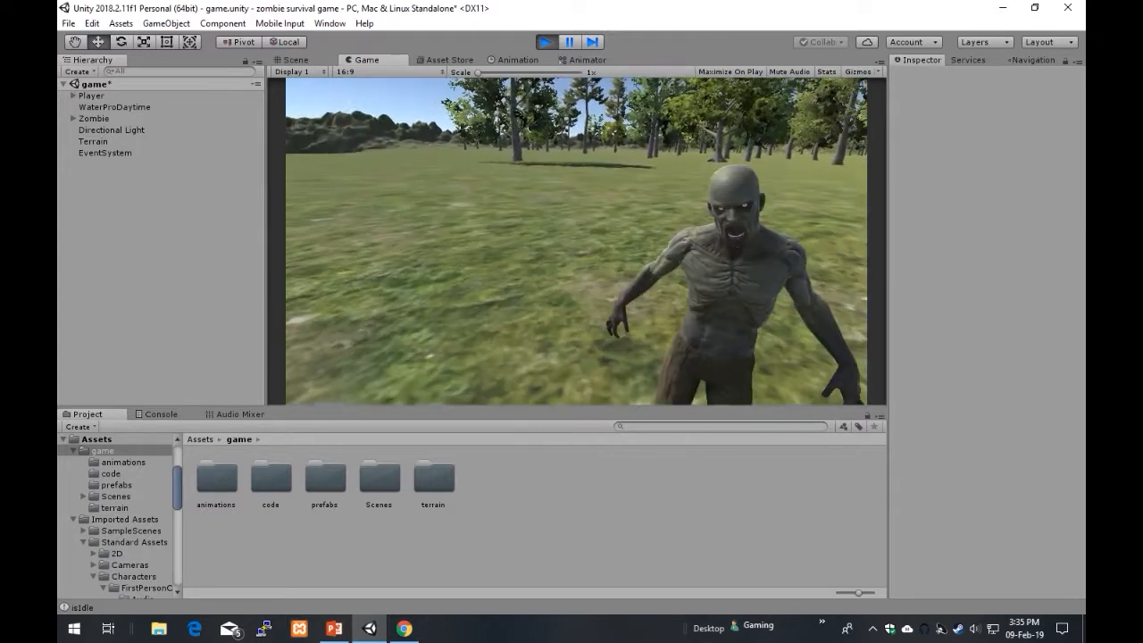
key(Escape)
key(w)
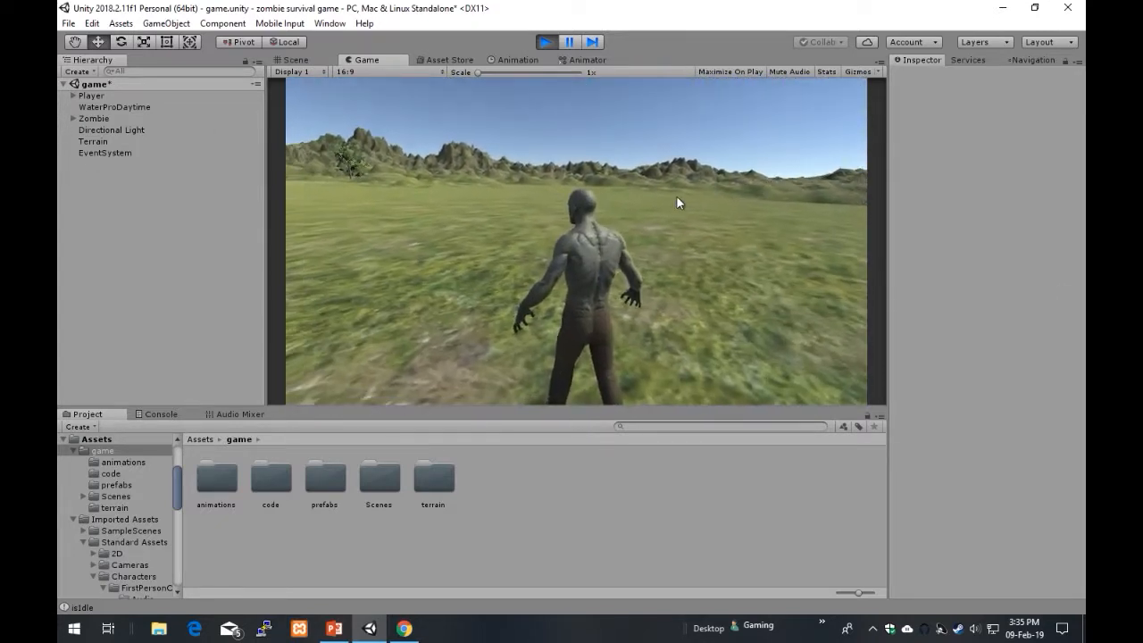
key(d)
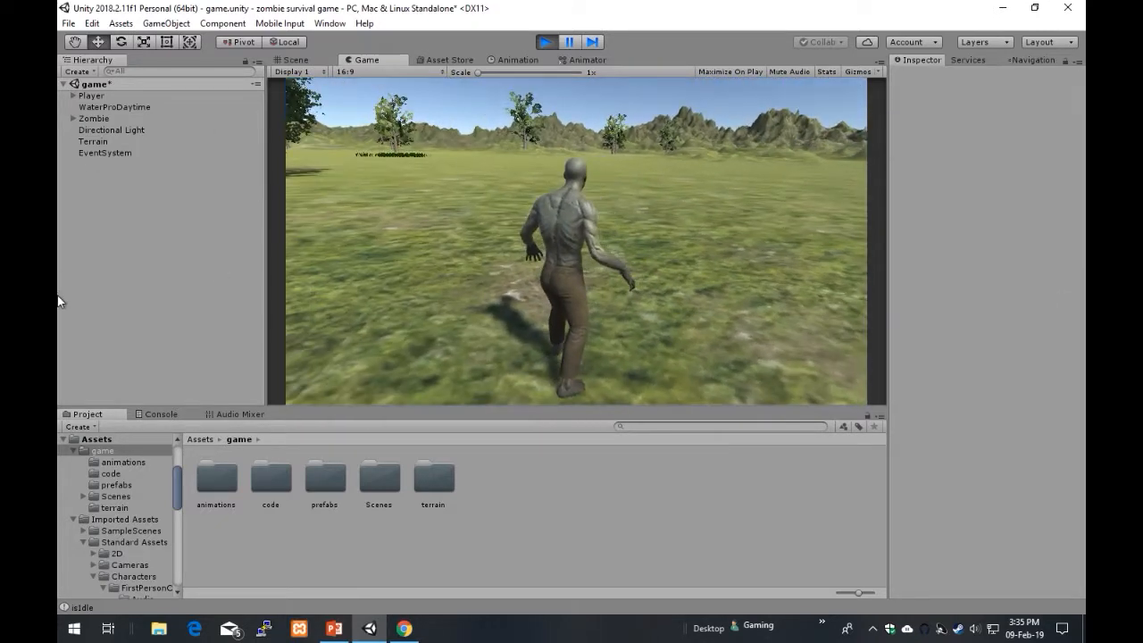
key(s)
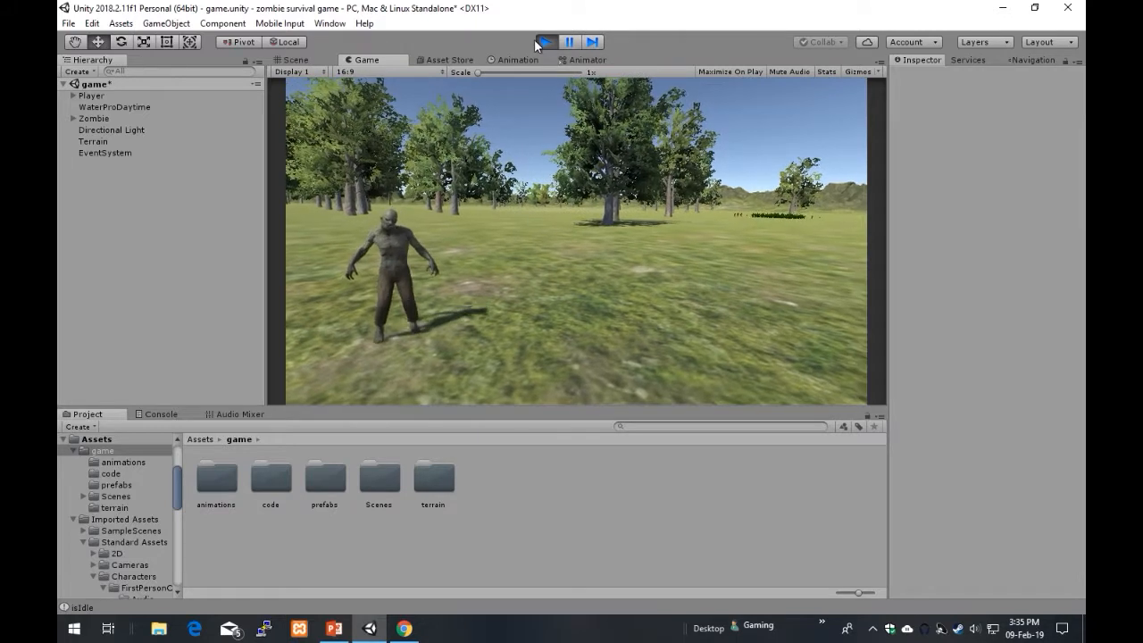
click(540, 41)
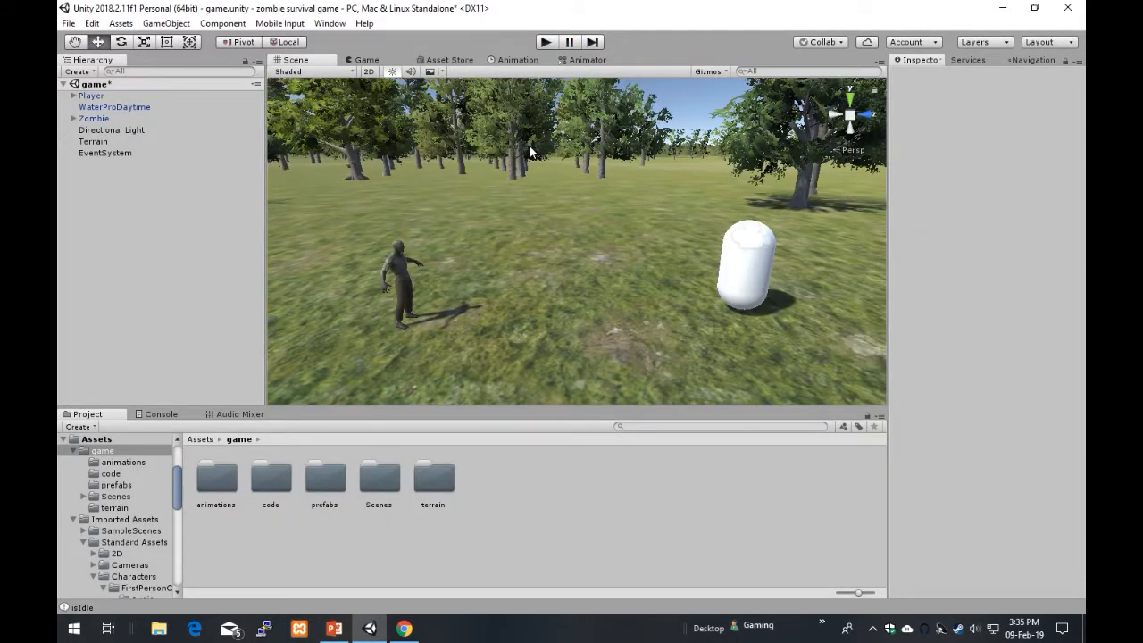
- Add a UI Canvas to the scene as a new top-level object
click(367, 60)
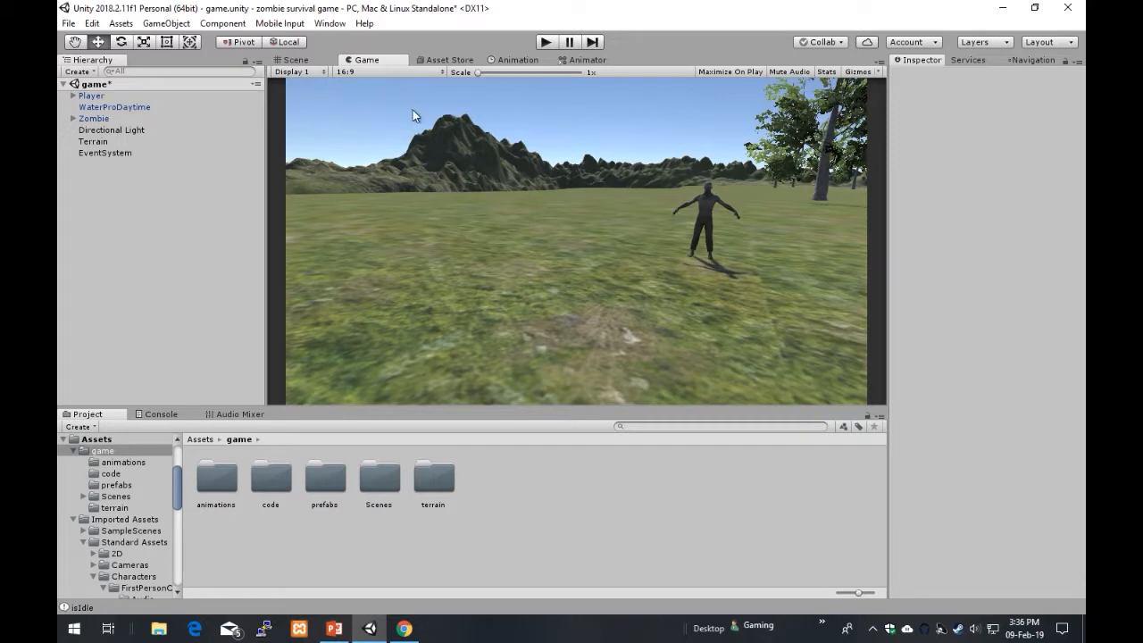
click(298, 61)
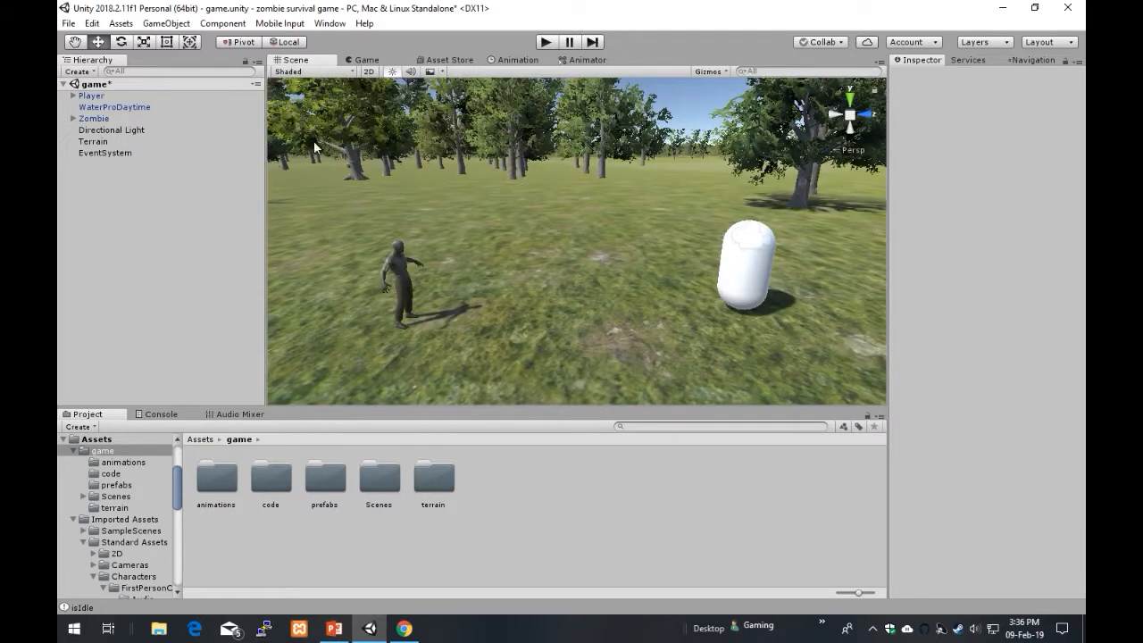
right_click(194, 202)
click(141, 215)
right_click(86, 211)
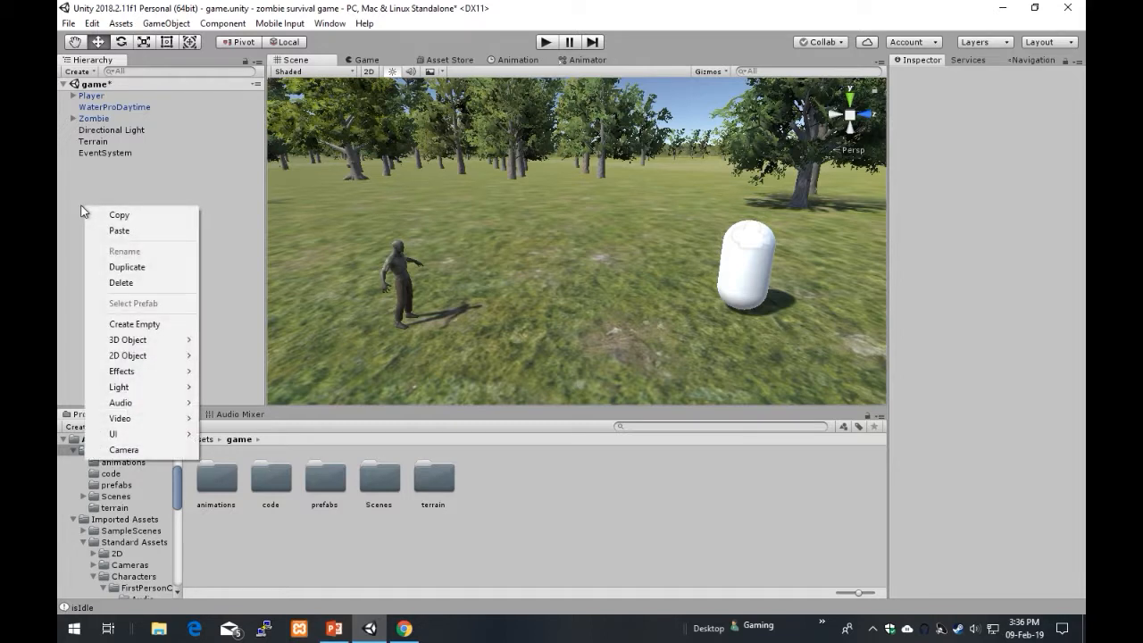
mouse_move(148, 436)
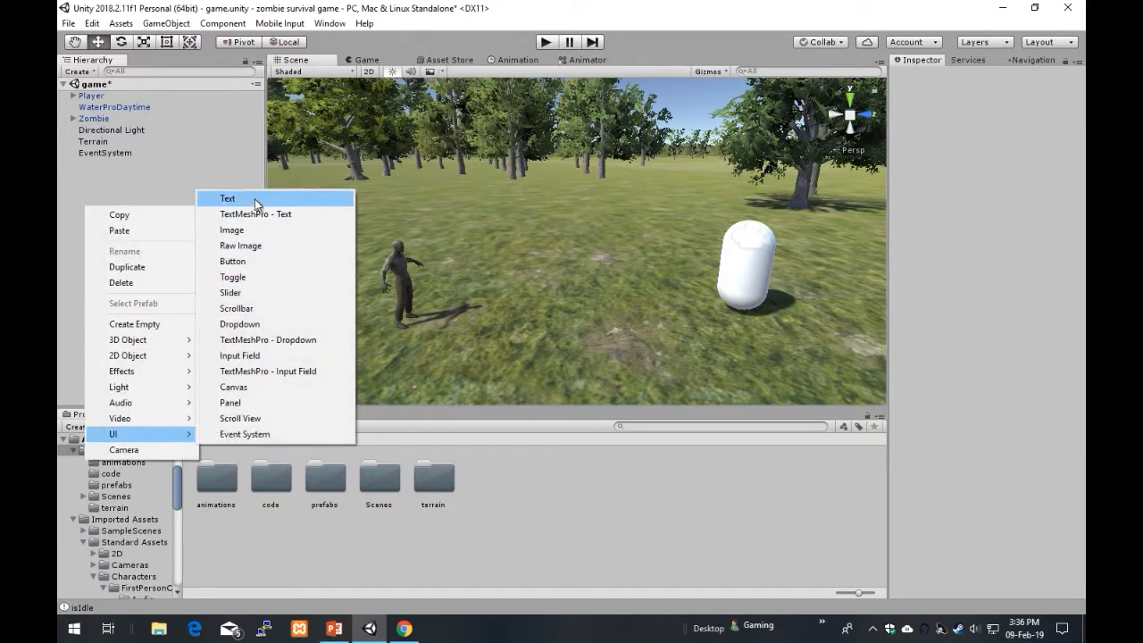
click(242, 388)
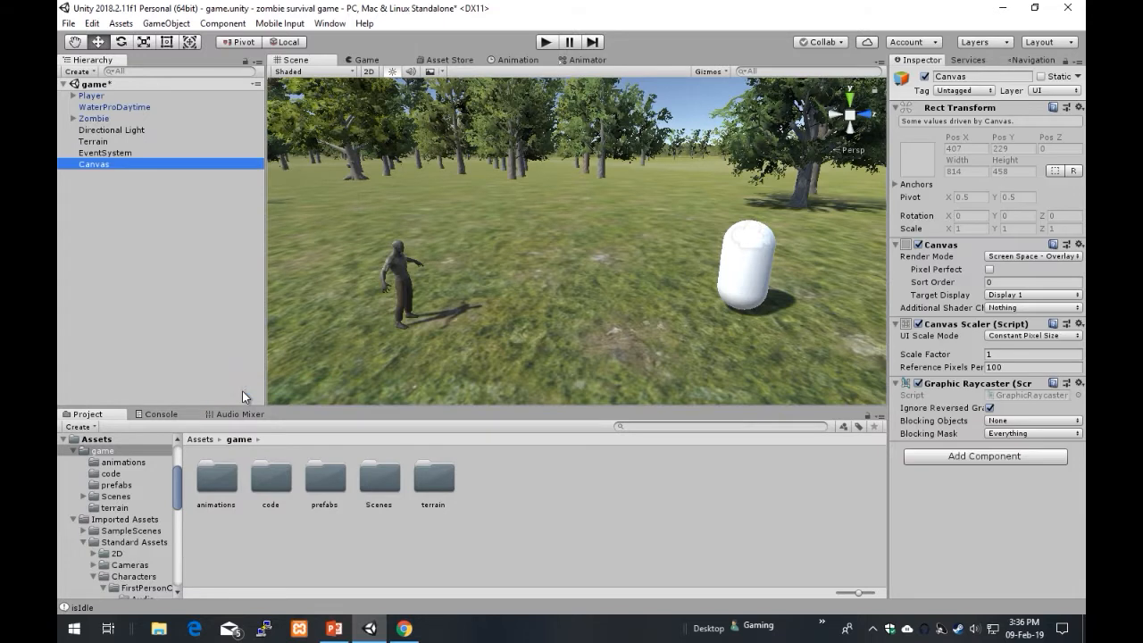
- Frame the new Canvas in the Scene view and face it straight on to examine its outline
click(119, 312)
click(100, 153)
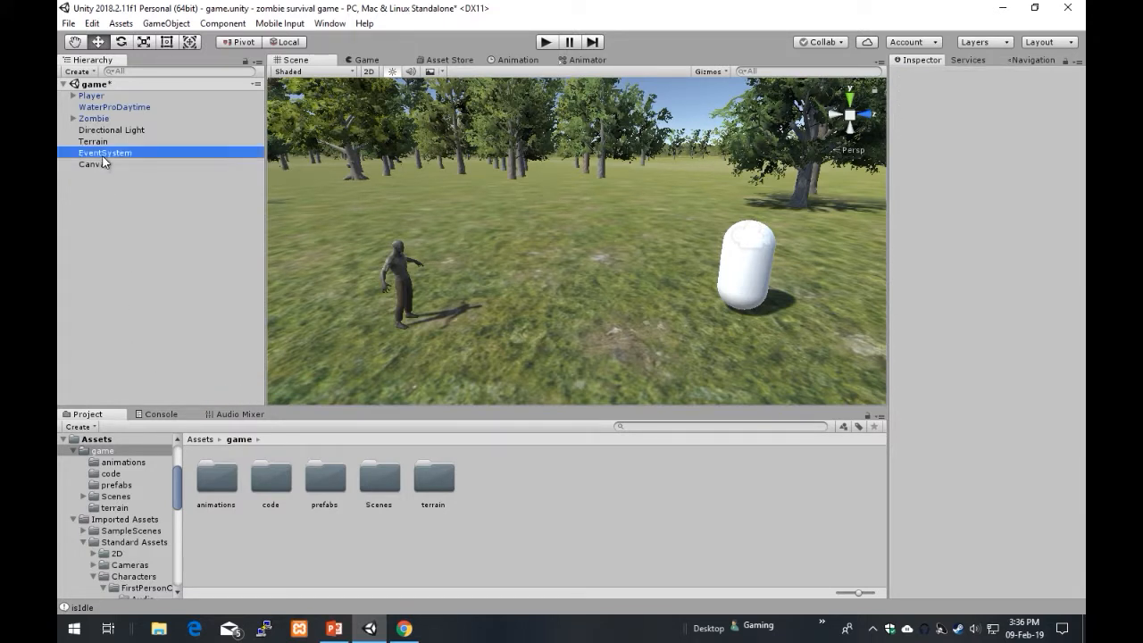
click(96, 165)
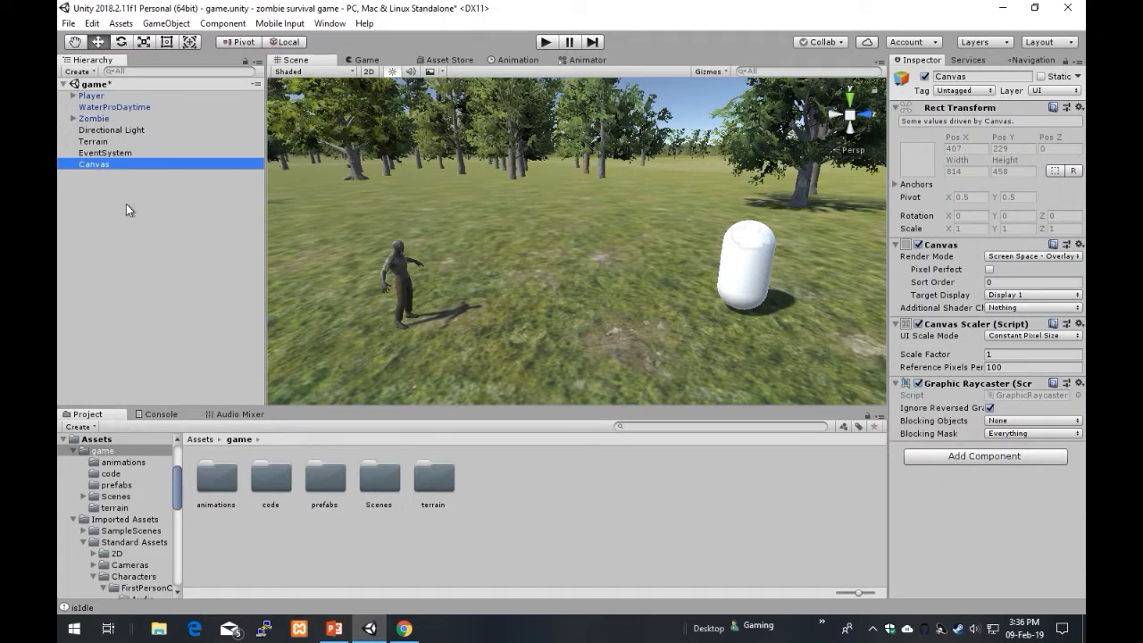
right_click(192, 197)
click(89, 251)
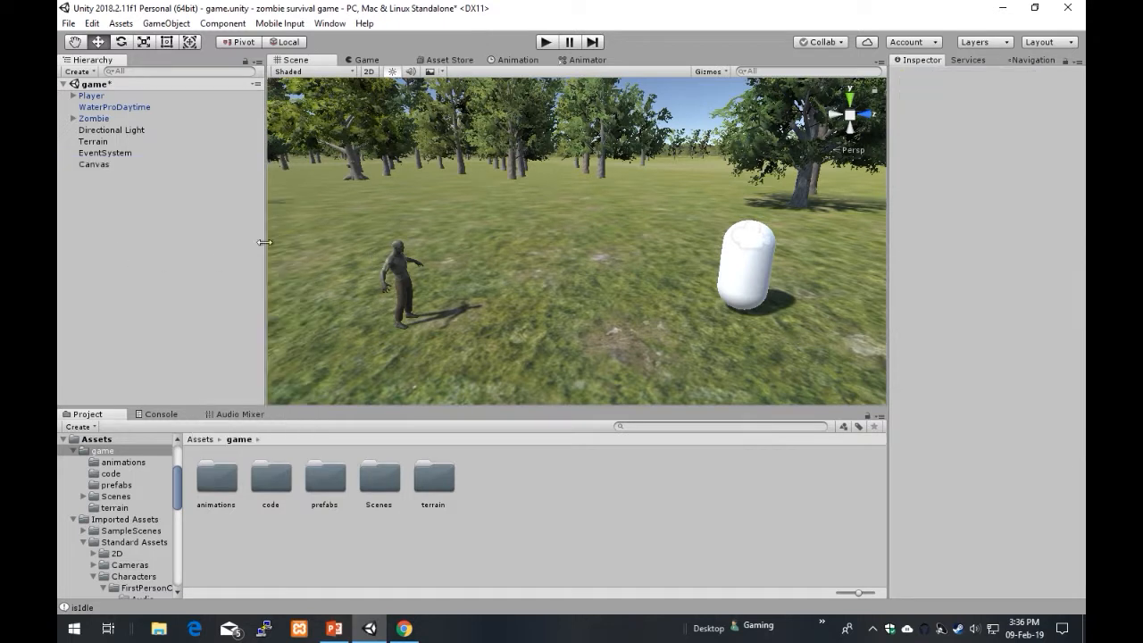
double_click(94, 165)
mouse_move(546, 225)
right_down()
mouse_move(655, 238)
mouse_move(722, 230)
mouse_move(546, 243)
right_up()
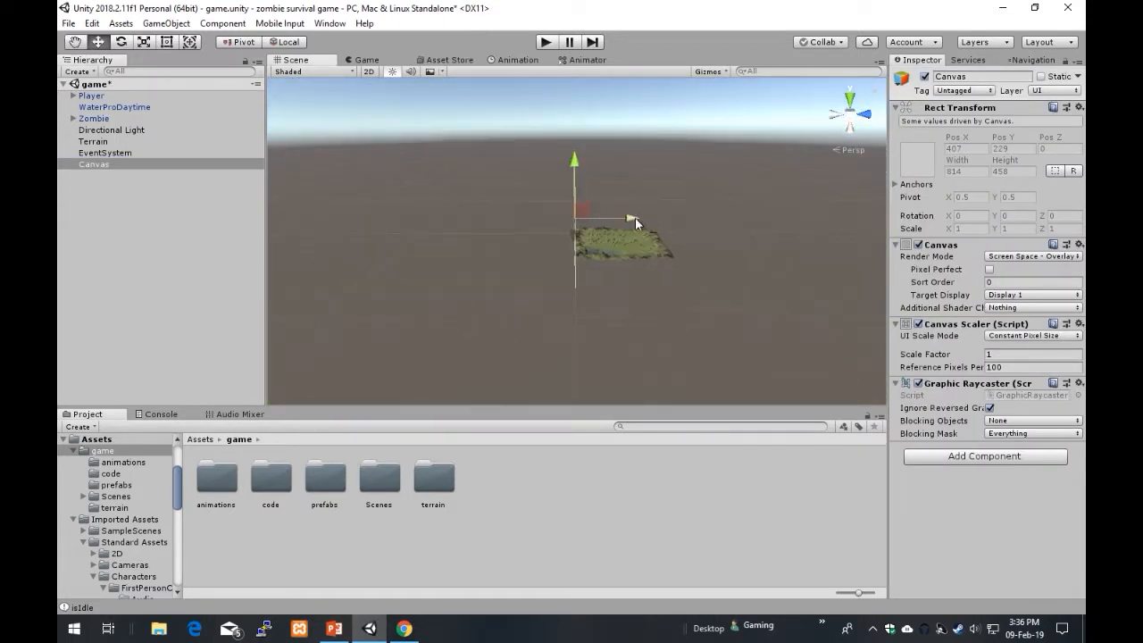
right_drag(643, 216, 774, 221)
click(838, 118)
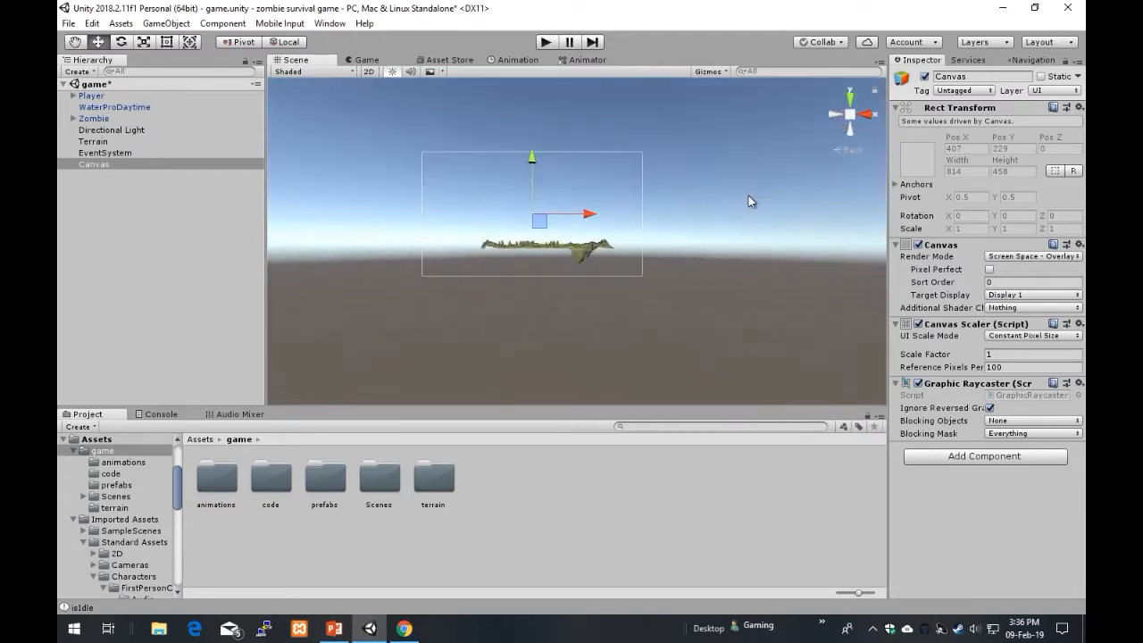
scroll(605, 202, up, 3)
scroll(594, 201, down, 3)
mouse_move(594, 202)
right_down()
mouse_move(575, 156)
mouse_move(591, 198)
right_up()
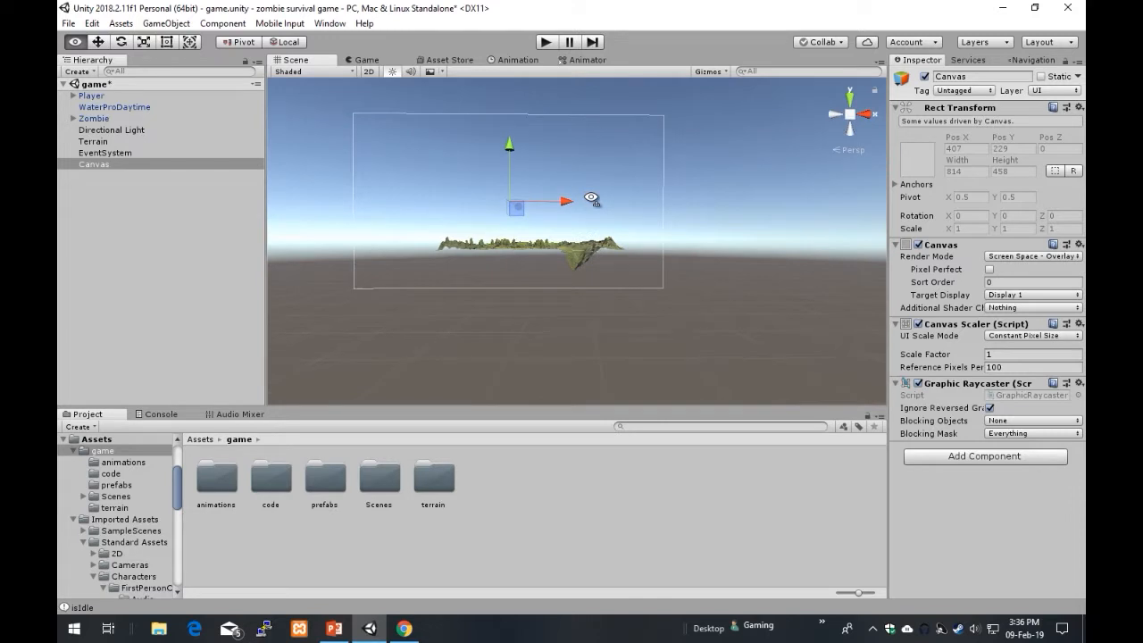
- Compare the Game view with the Canvas outline around the terrain in the Scene view
click(375, 62)
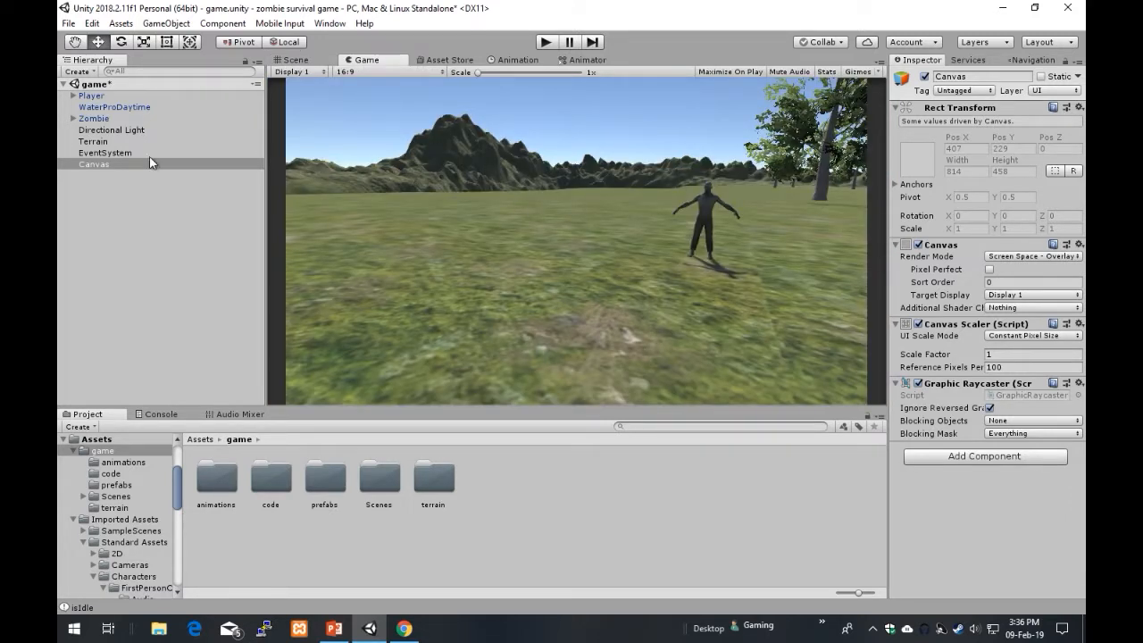
click(294, 60)
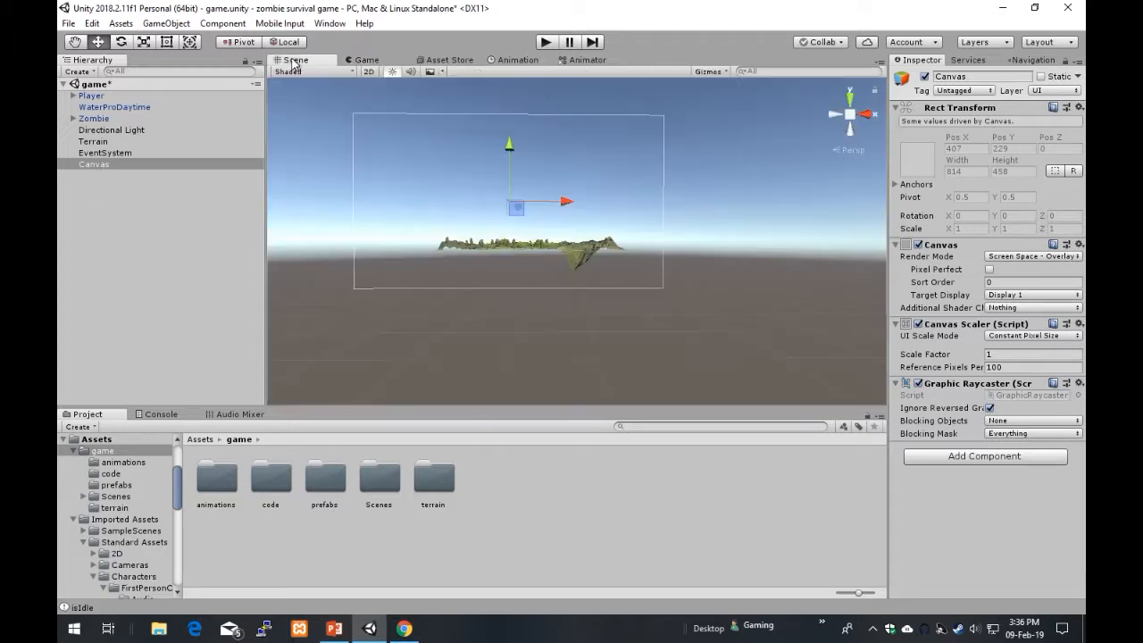
scroll(450, 157, up, 5)
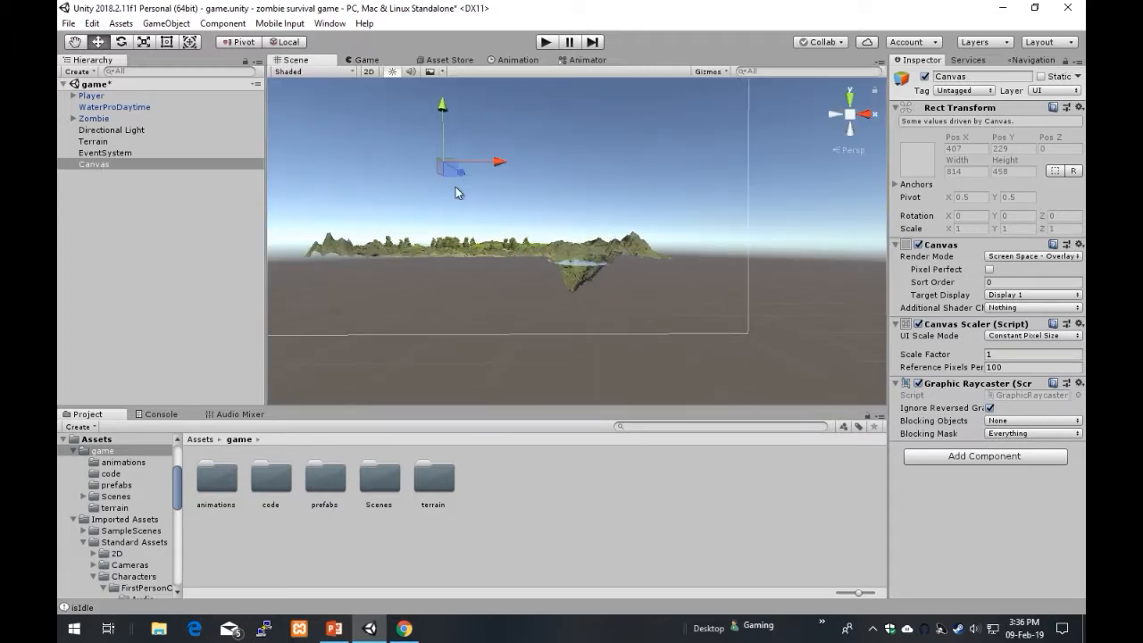
scroll(539, 183, down, 4)
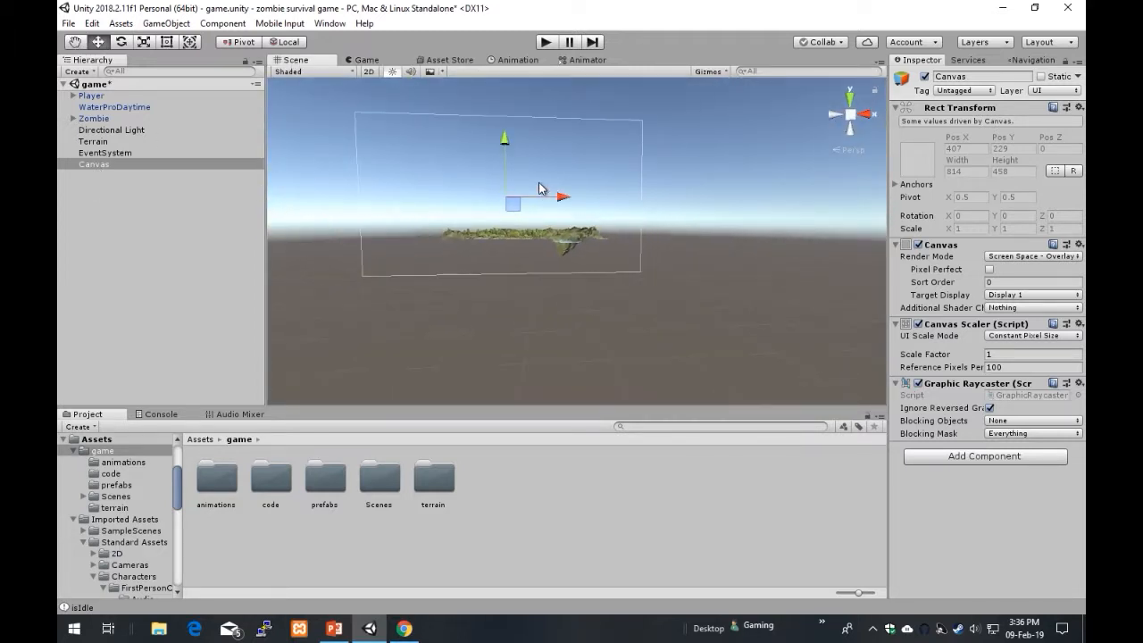
scroll(534, 187, down, 3)
right_drag(526, 198, 479, 185)
scroll(625, 183, down, 1)
scroll(611, 184, up, 3)
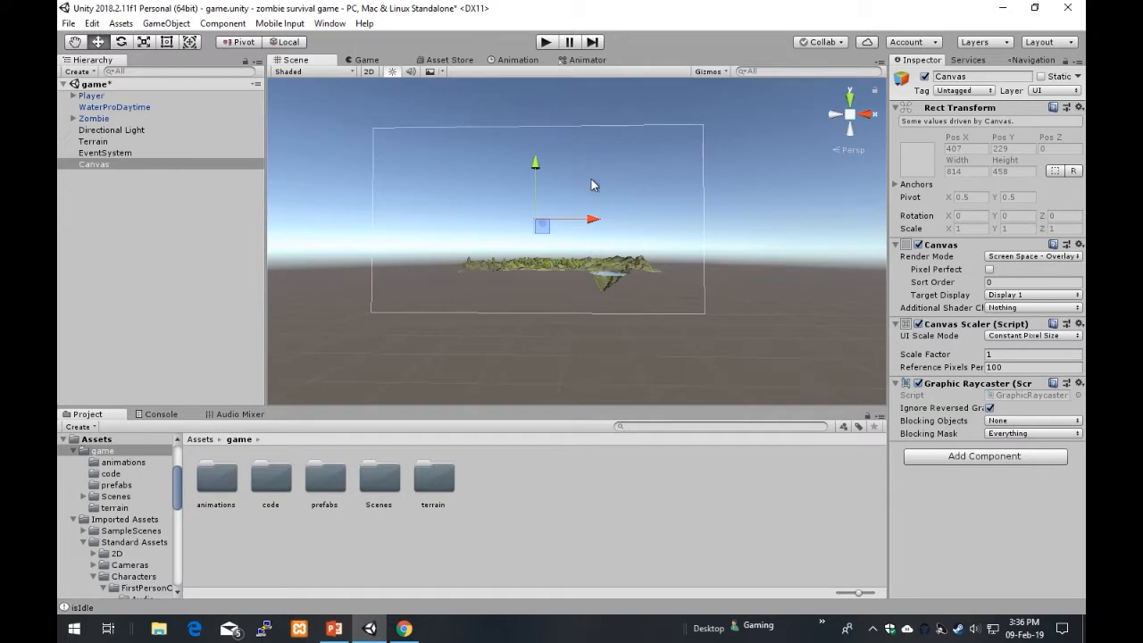
key(alt)
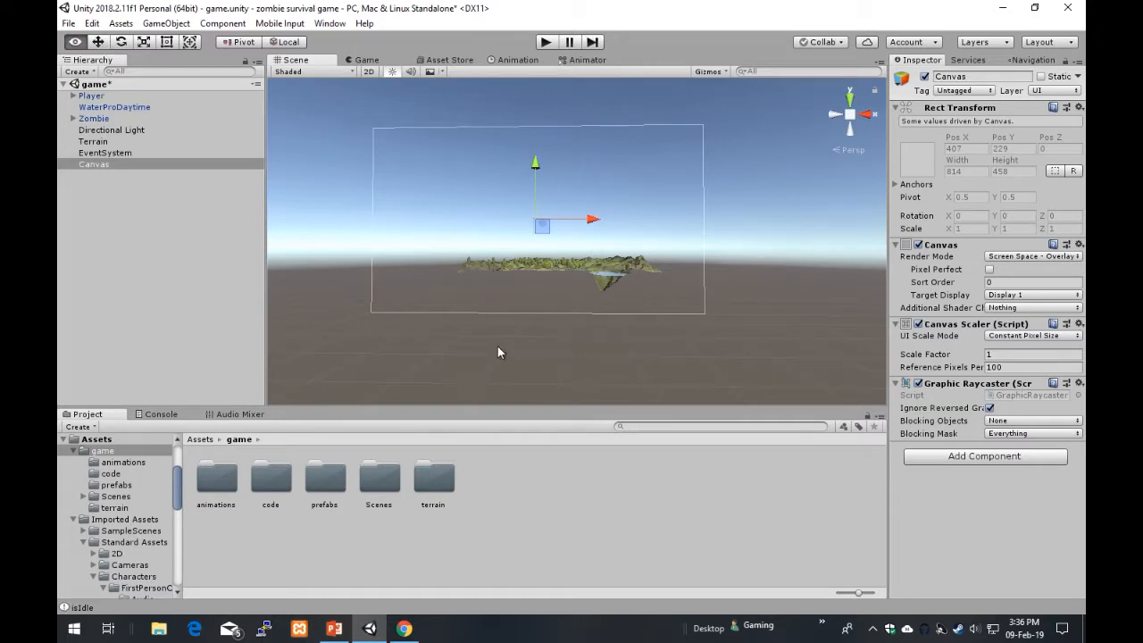
- Rename the Canvas object to HUD
click(198, 257)
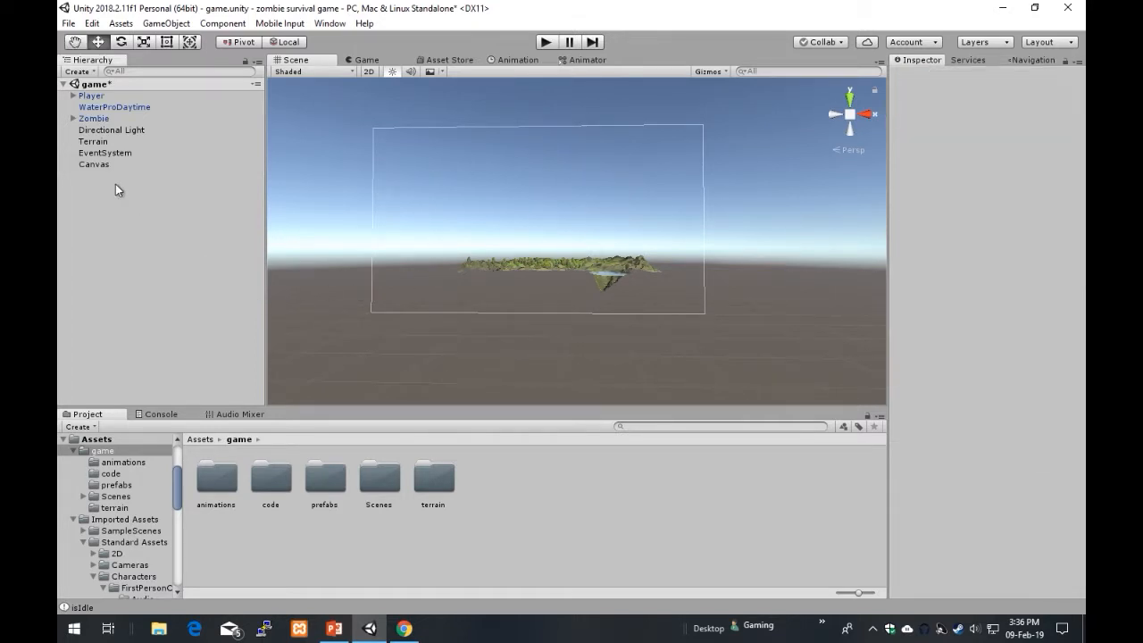
click(101, 166)
right_click(101, 165)
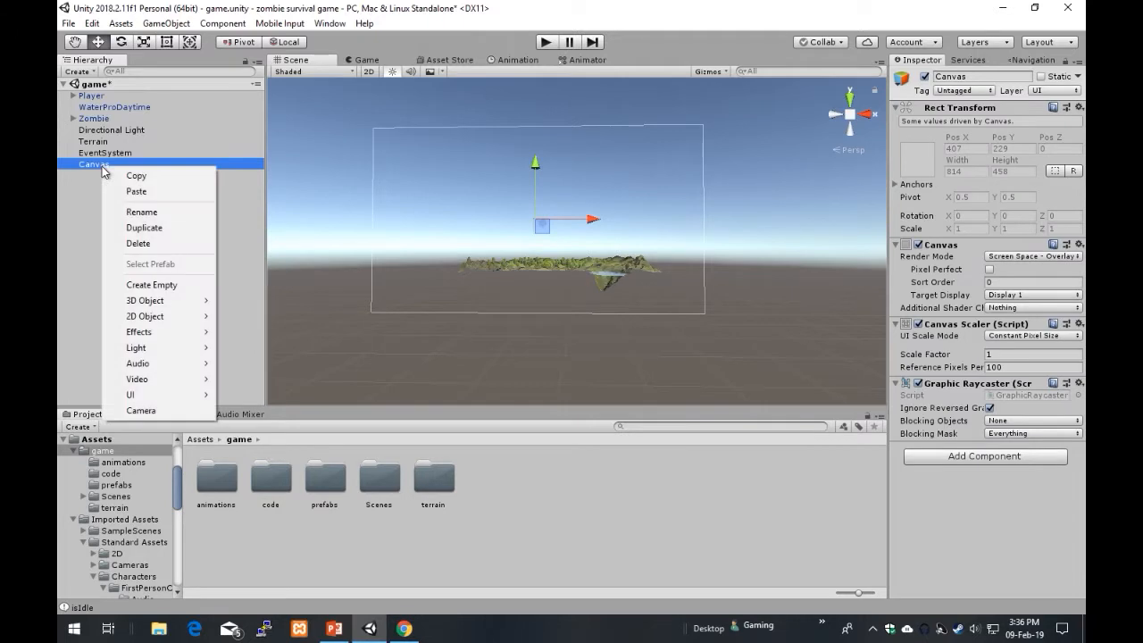
click(118, 214)
text(HUD)
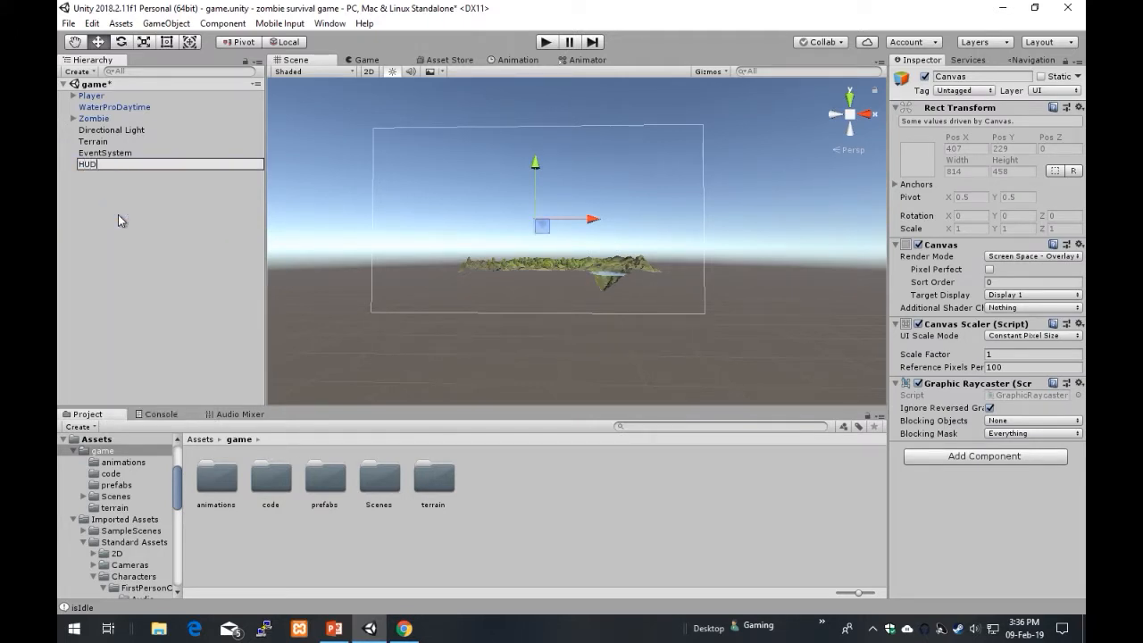
click(118, 214)
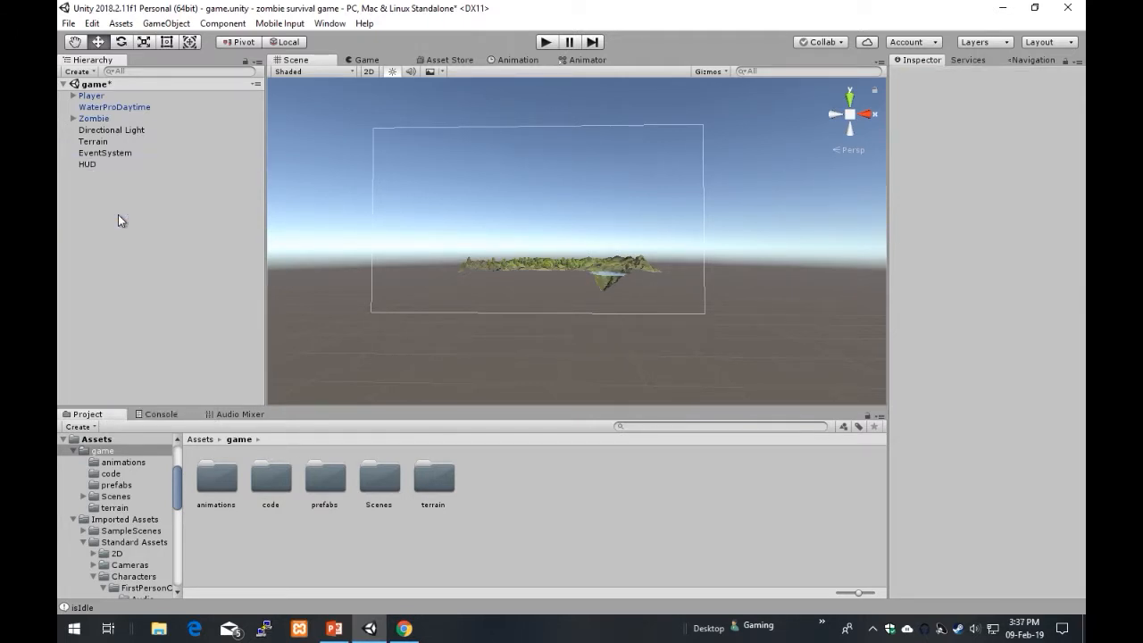
- Add a UI Image as a child of the HUD canvas and inspect it in the Scene view
click(79, 168)
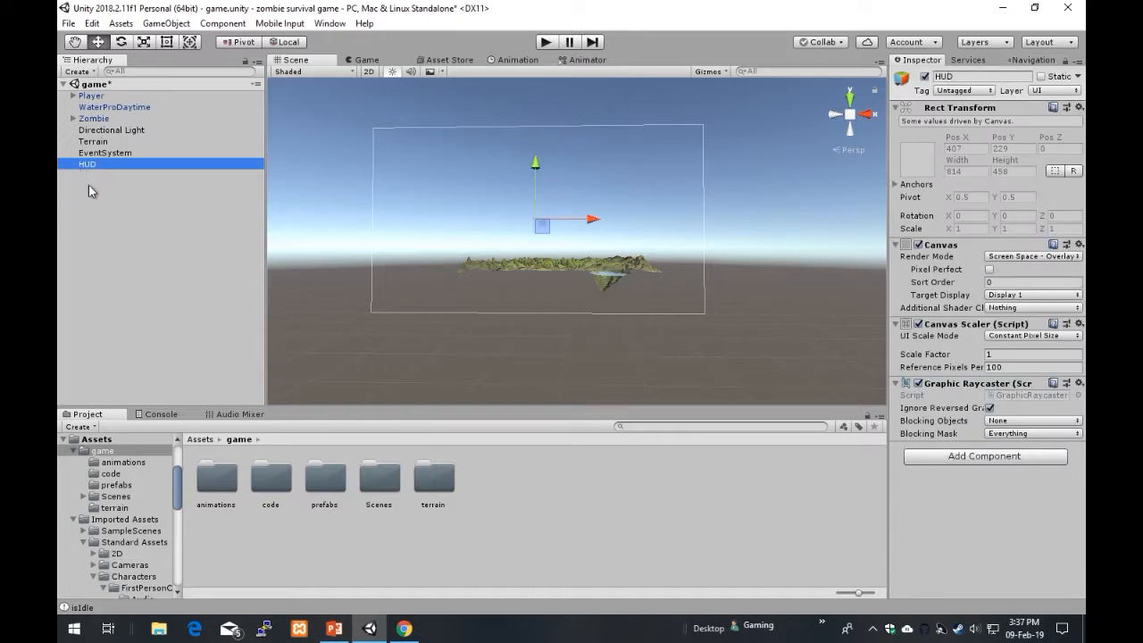
click(91, 201)
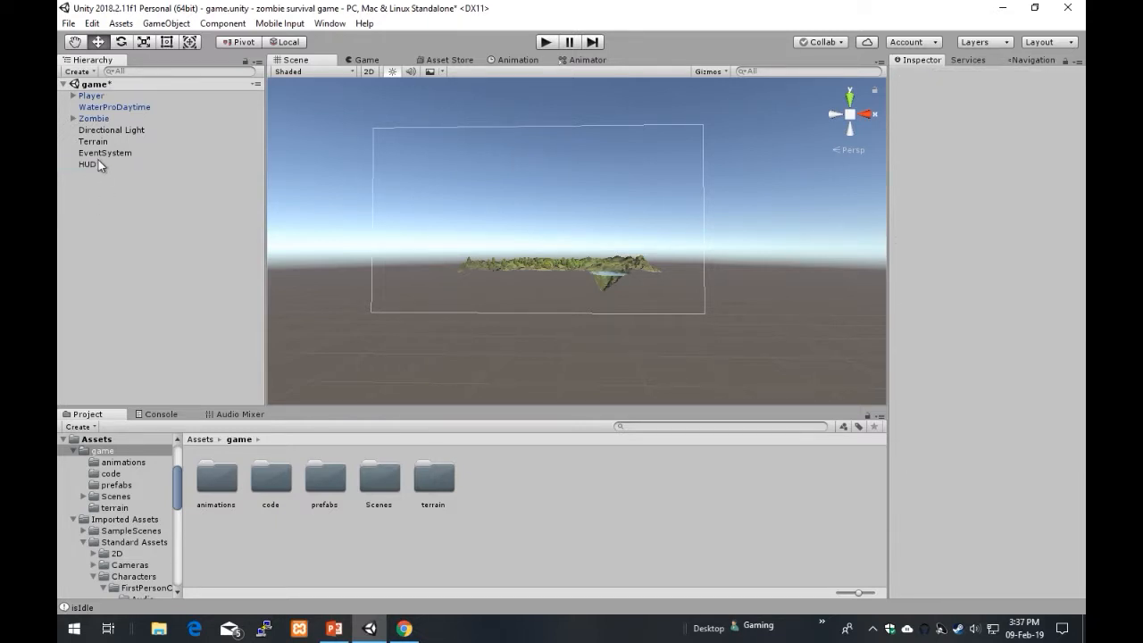
click(93, 166)
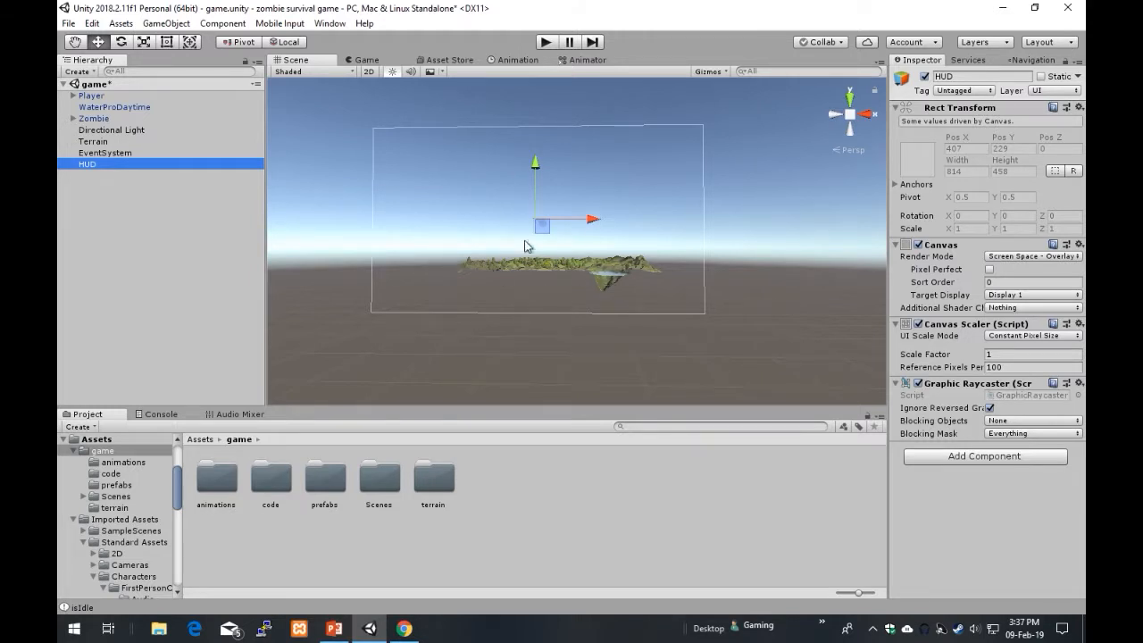
right_click(167, 203)
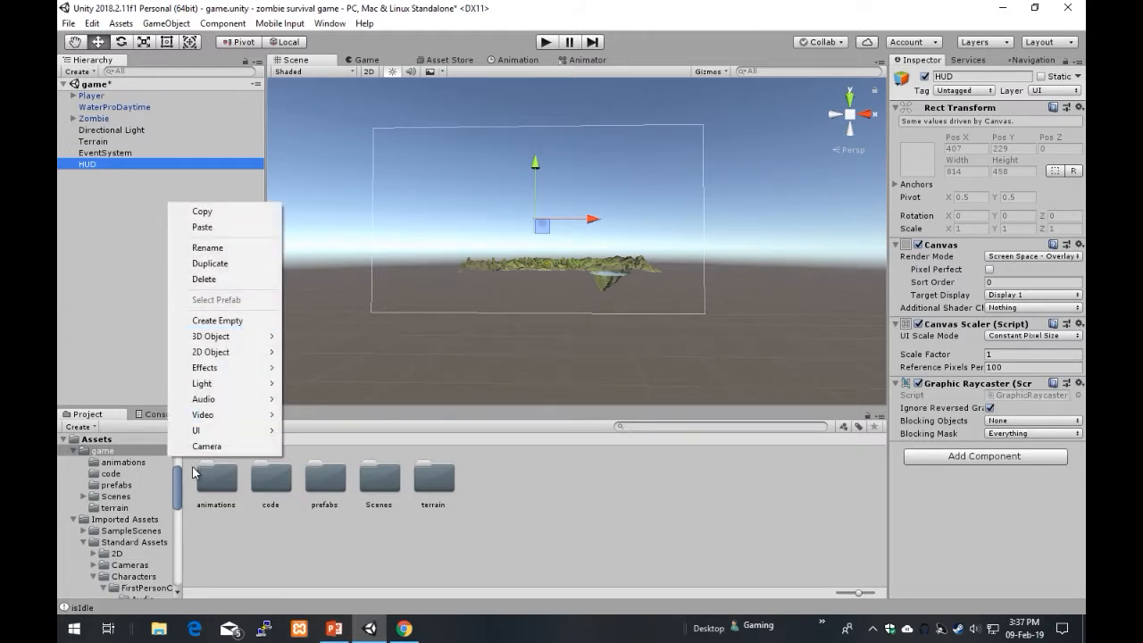
mouse_move(211, 436)
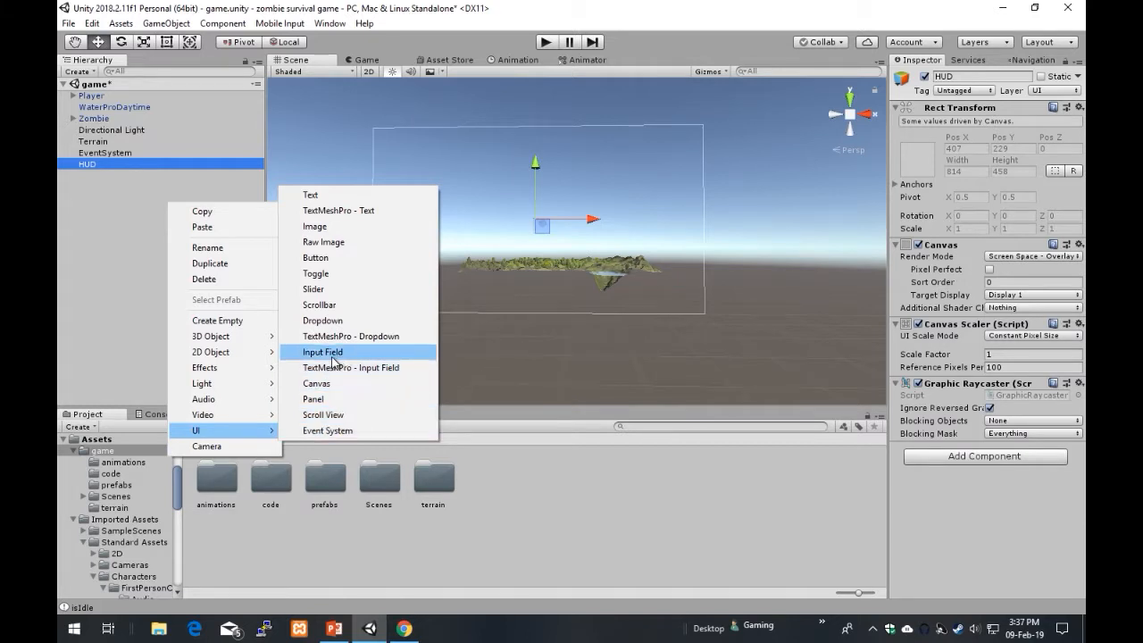
click(353, 227)
scroll(584, 191, up, 2)
scroll(584, 191, up, 2)
scroll(583, 191, down, 5)
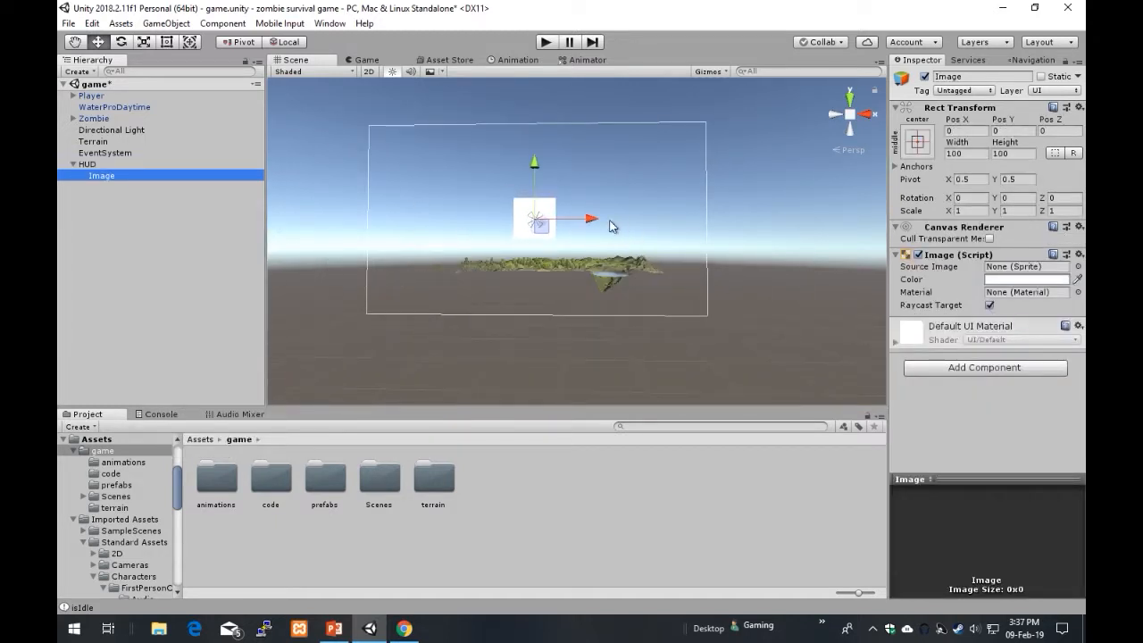
scroll(564, 212, up, 4)
scroll(566, 215, down, 2)
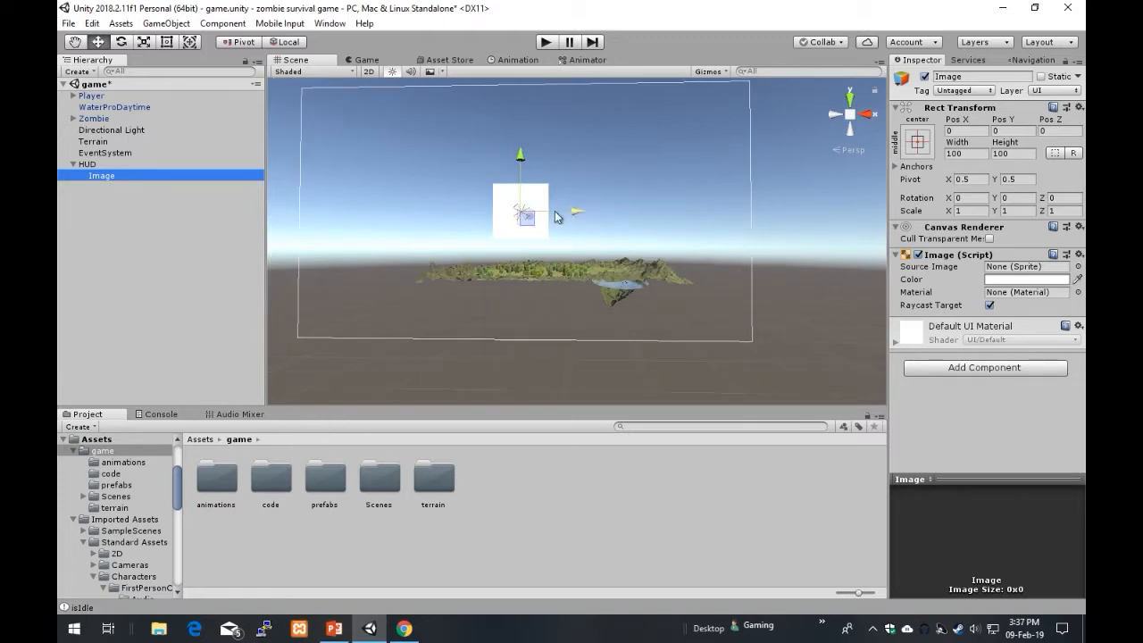
scroll(511, 175, up, 1)
scroll(518, 183, down, 1)
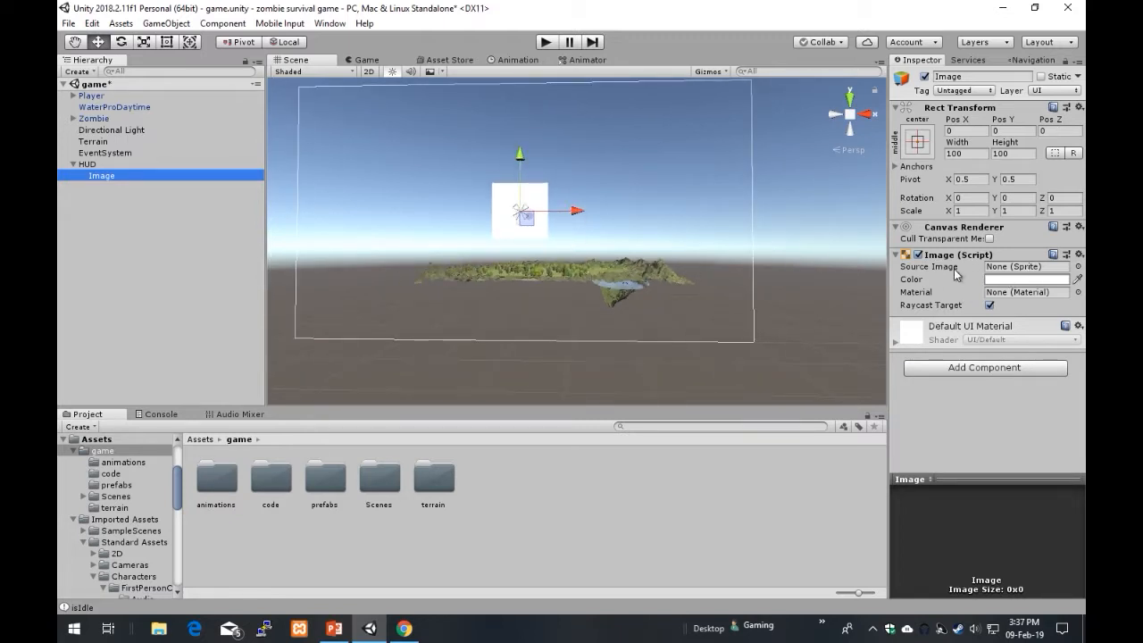
- Assign the GUIReticle sprite as the HUD Image's source image and check it in the Game view
click(1078, 267)
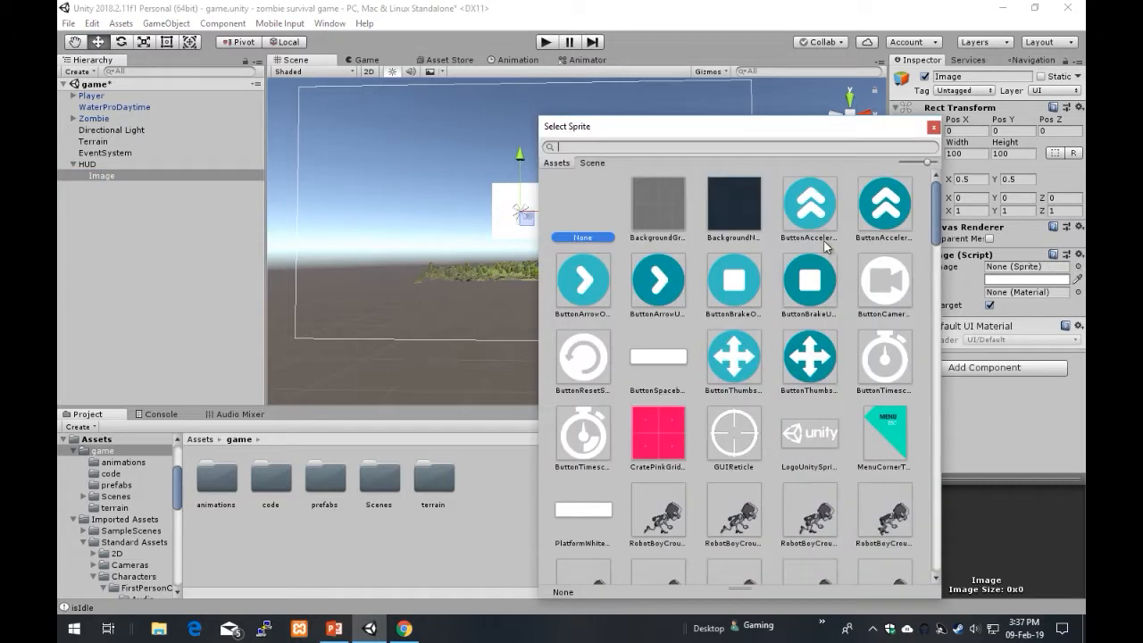
drag(739, 136, 551, 49)
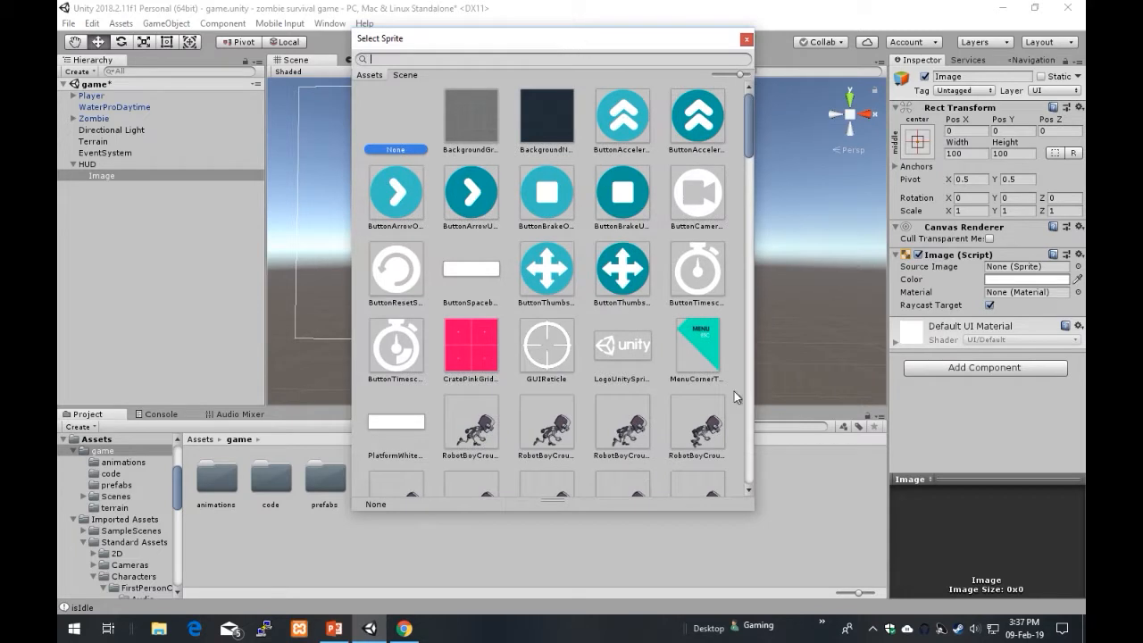
click(539, 344)
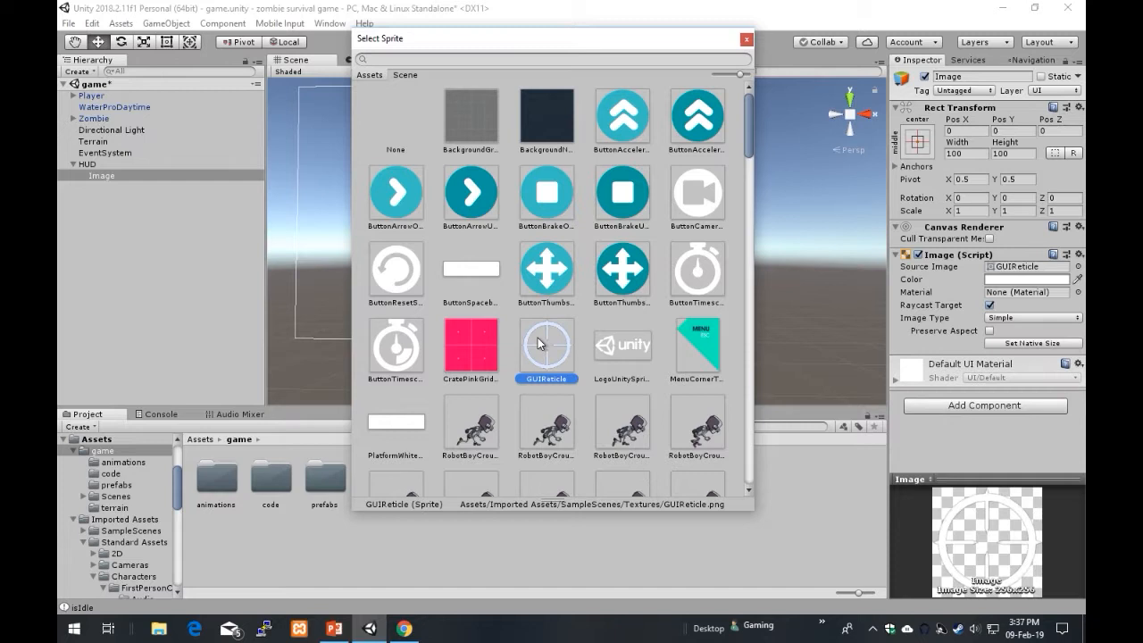
click(745, 39)
scroll(484, 191, down, 3)
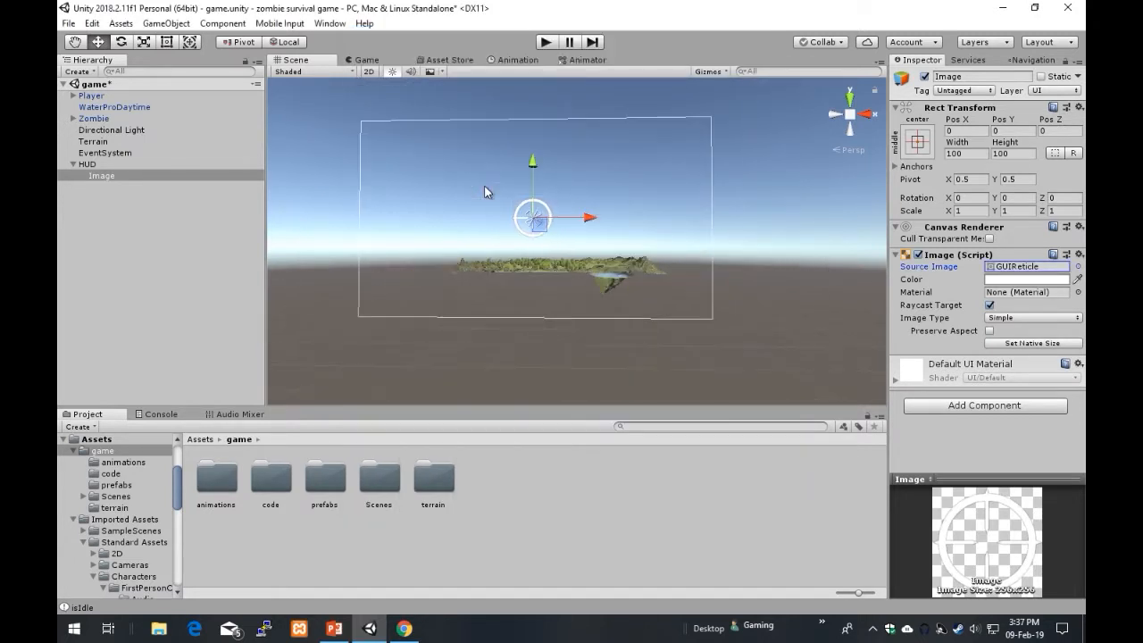
click(375, 63)
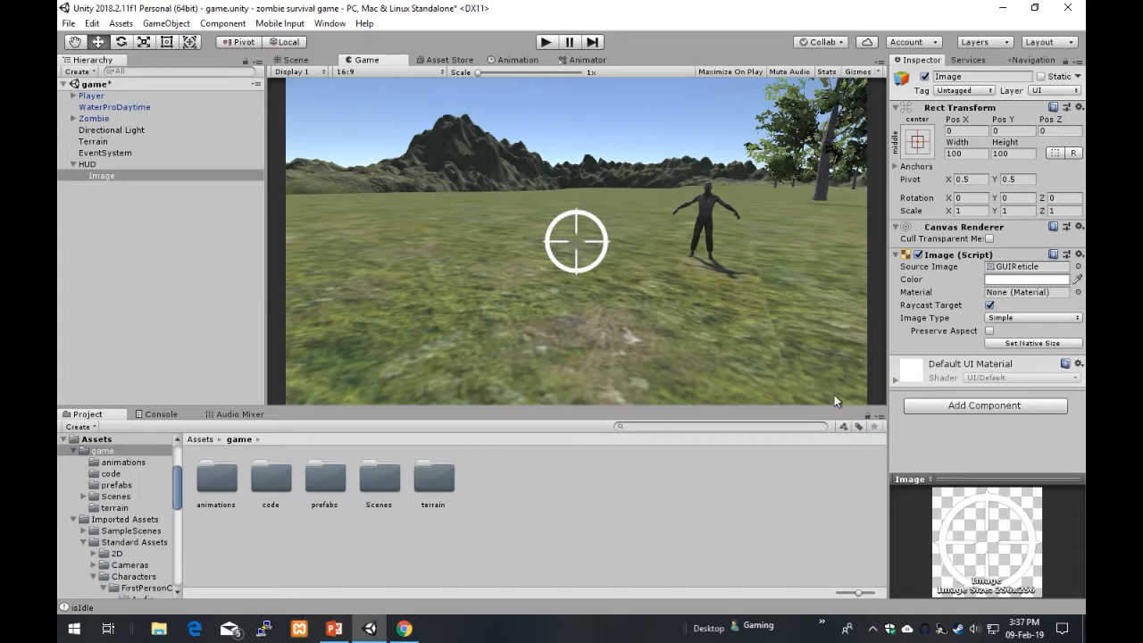
click(292, 60)
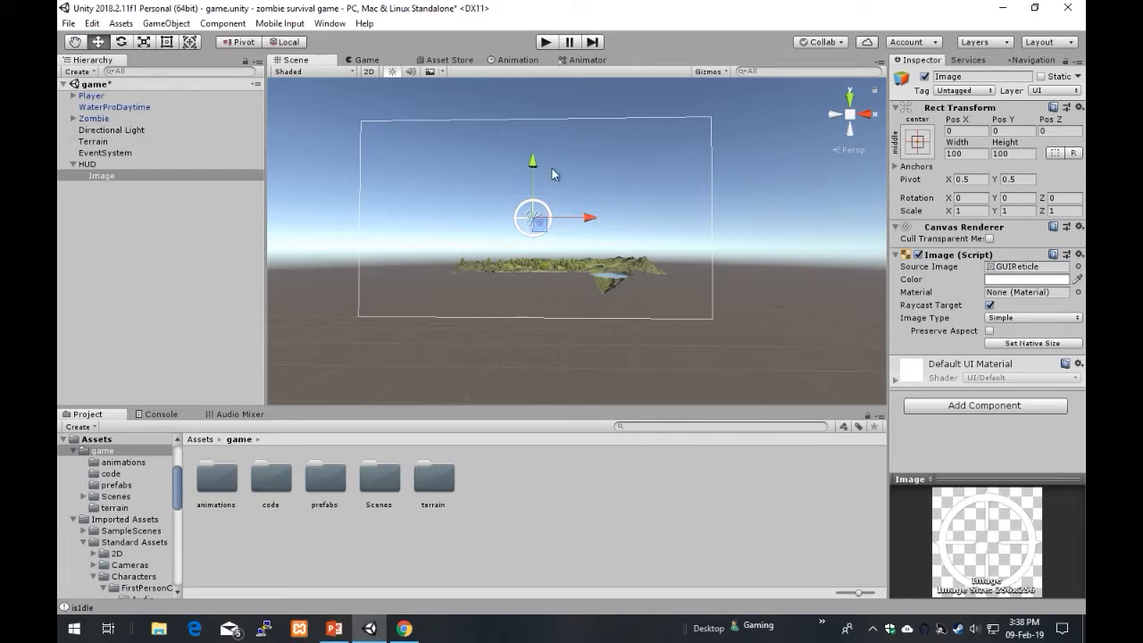
- Try to shrink the reticle image freehand with the Scale tool in the Scene view
click(143, 41)
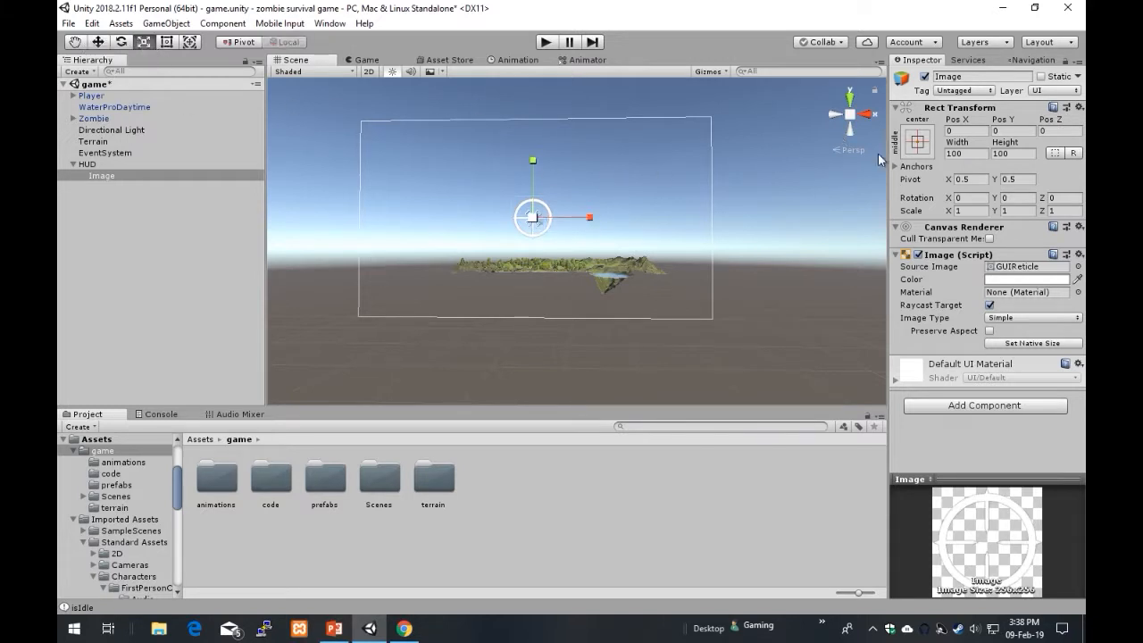
click(546, 213)
click(543, 216)
click(540, 219)
click(516, 219)
drag(536, 213, 534, 215)
drag(589, 218, 575, 219)
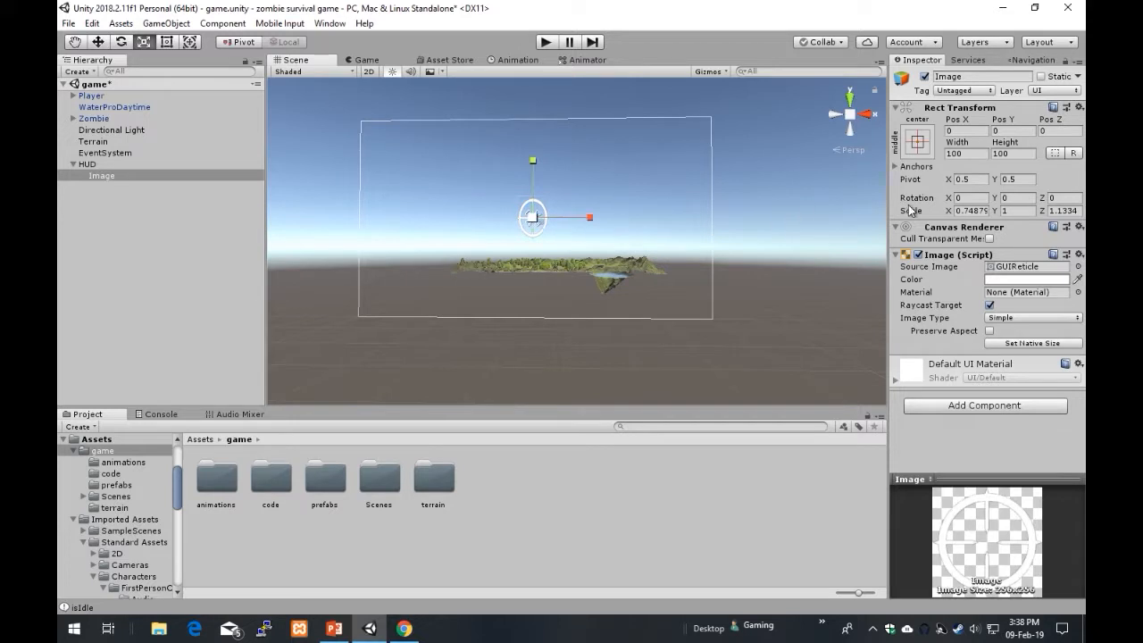
- Set the reticle image's scale to 0.5 in X, 0.5 in Y and 1 in Z
click(963, 212)
text(0.5)
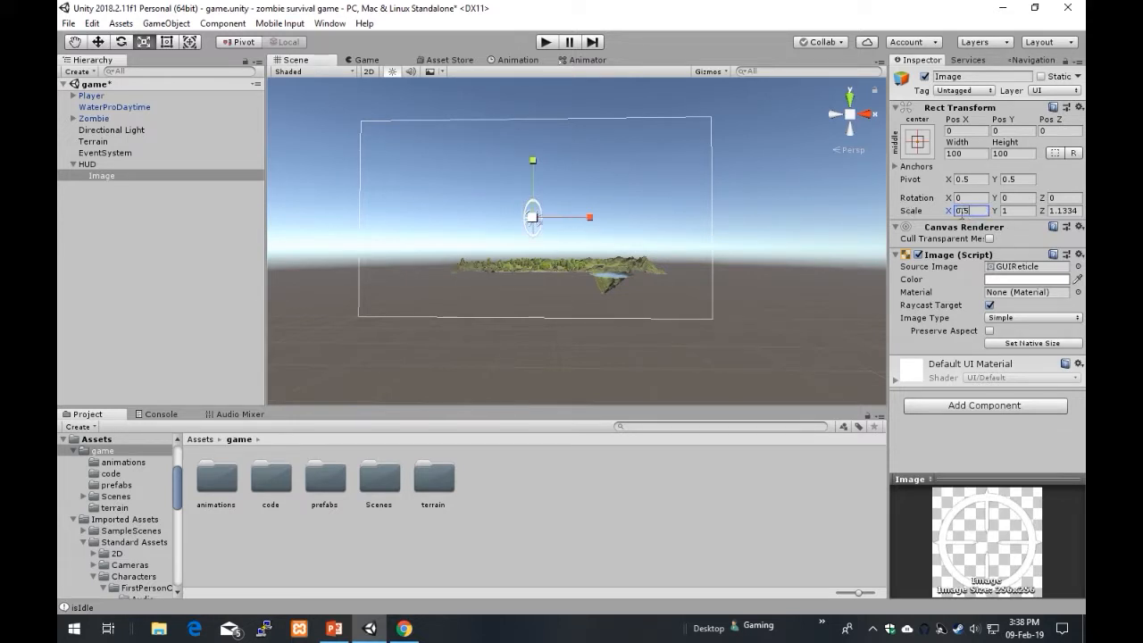
click(1022, 210)
text(0.5)
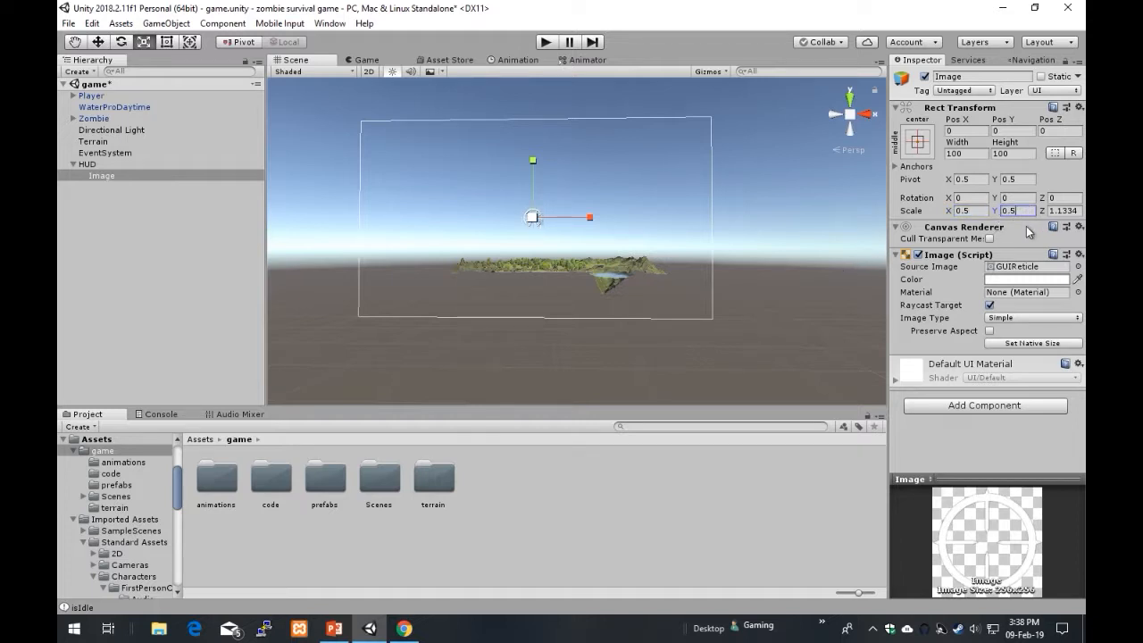
click(1063, 212)
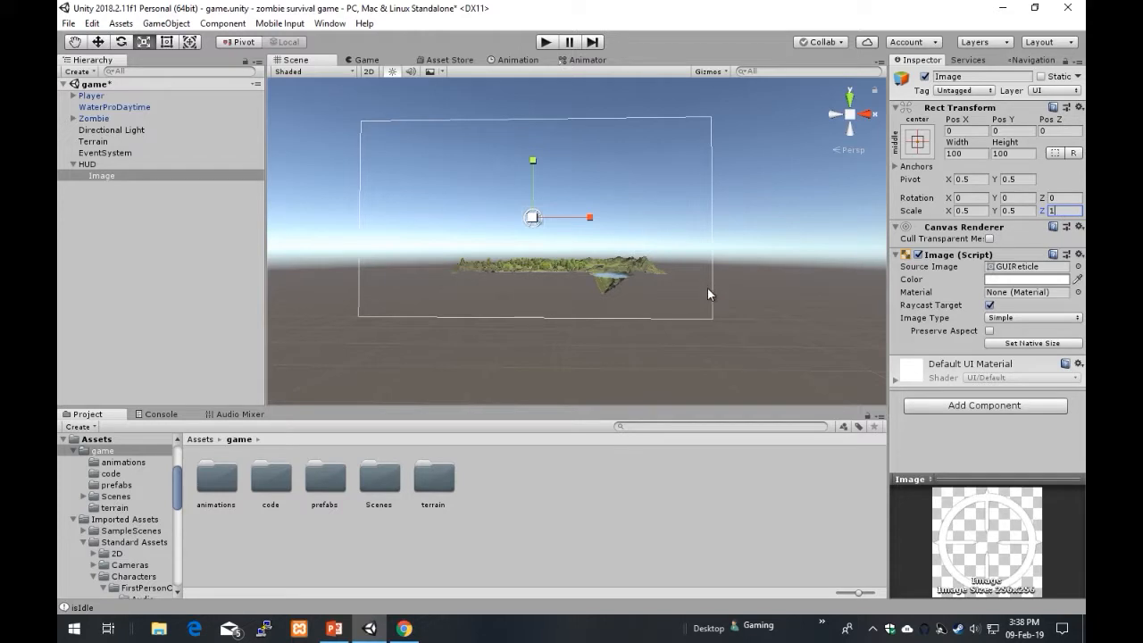
click(803, 262)
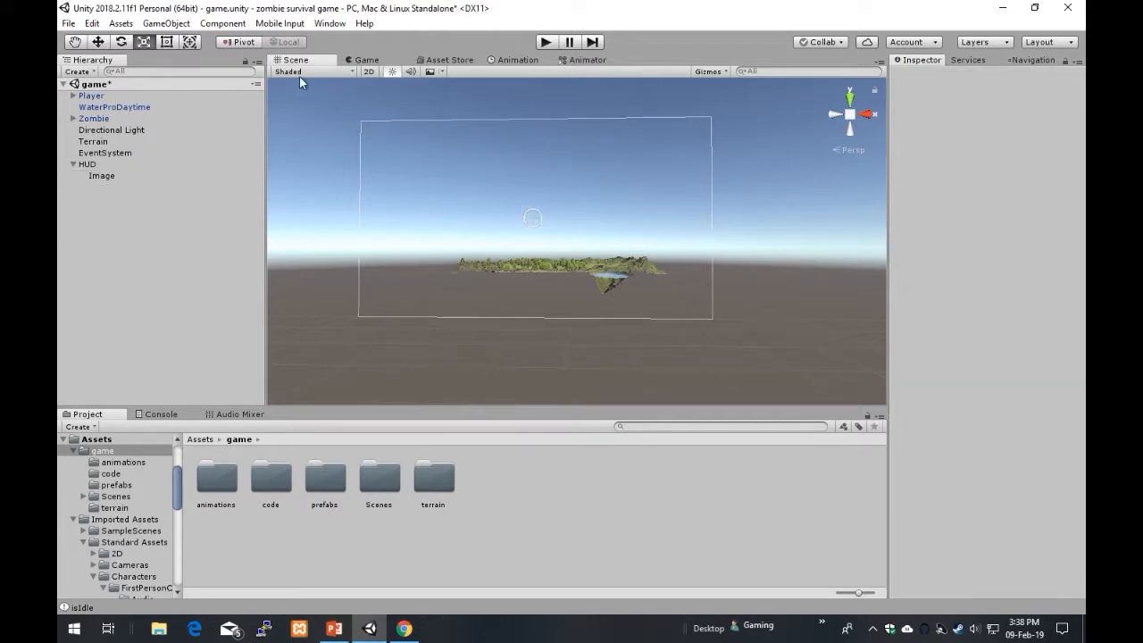
- Examine the reticle in the Game view and play-test aiming it at the zombie, ending the test run
click(366, 60)
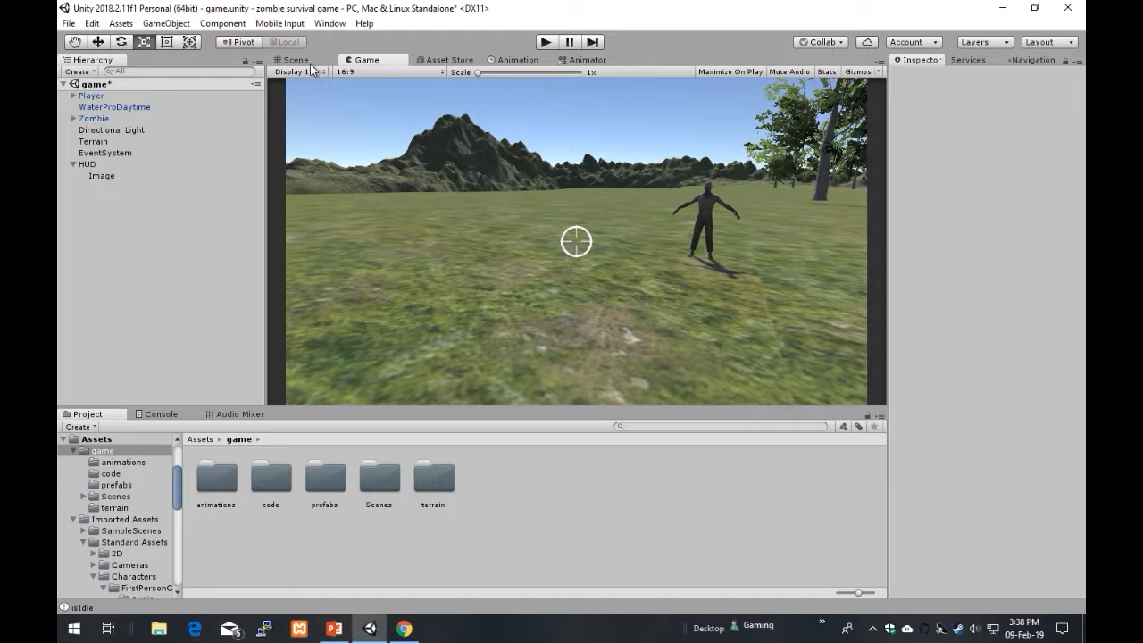
click(545, 42)
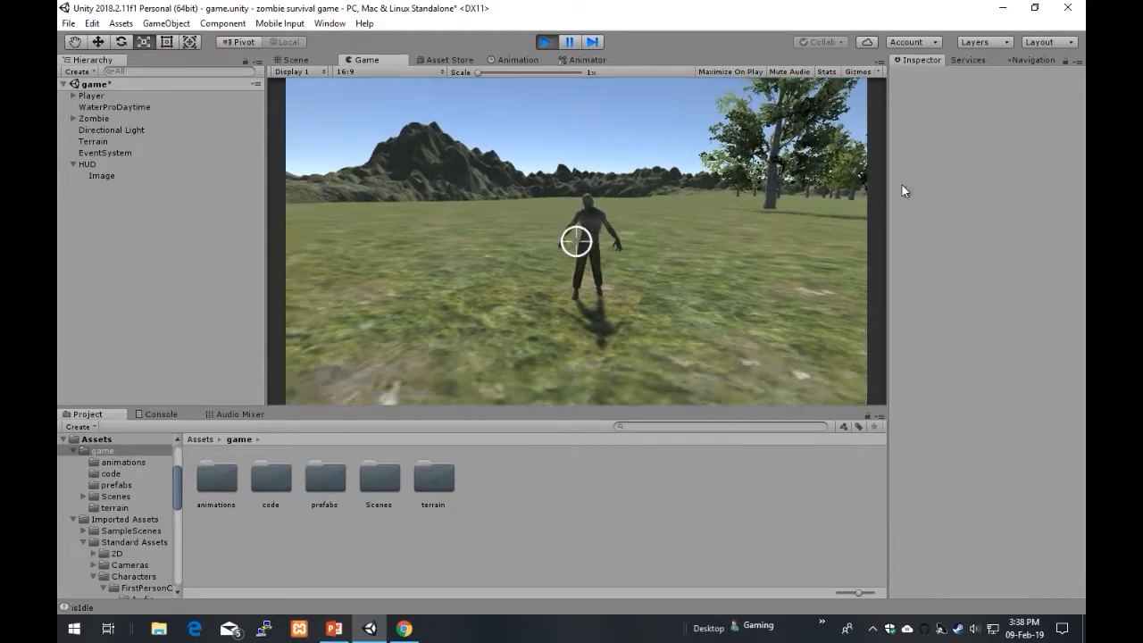
key(Escape)
click(550, 41)
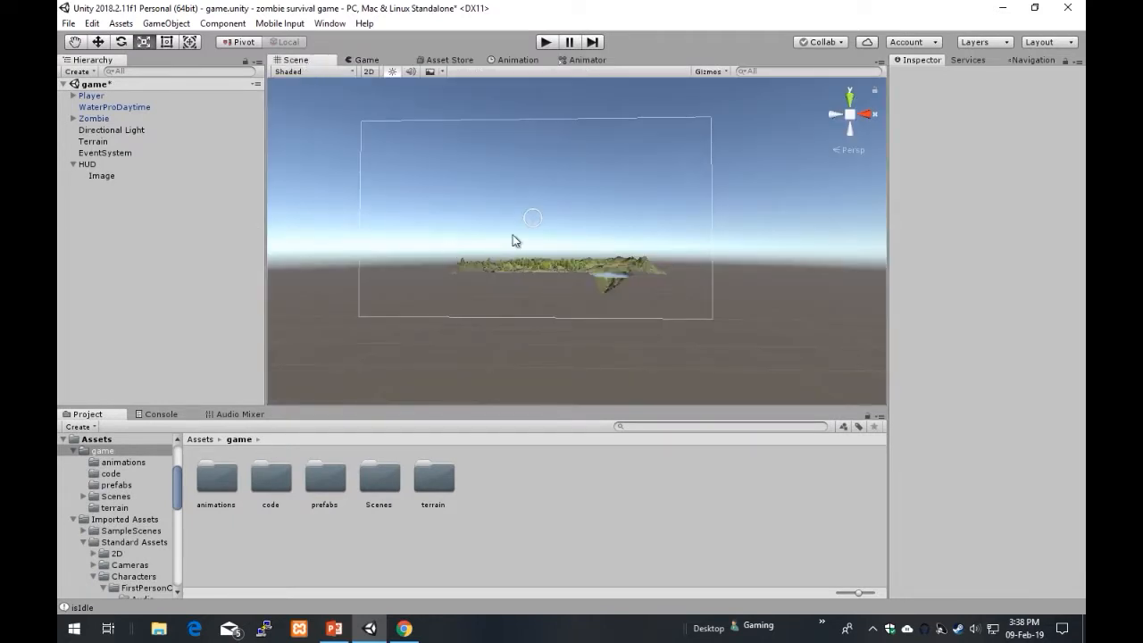
- Rename the Image object under HUD to reticle
click(108, 175)
right_click(108, 175)
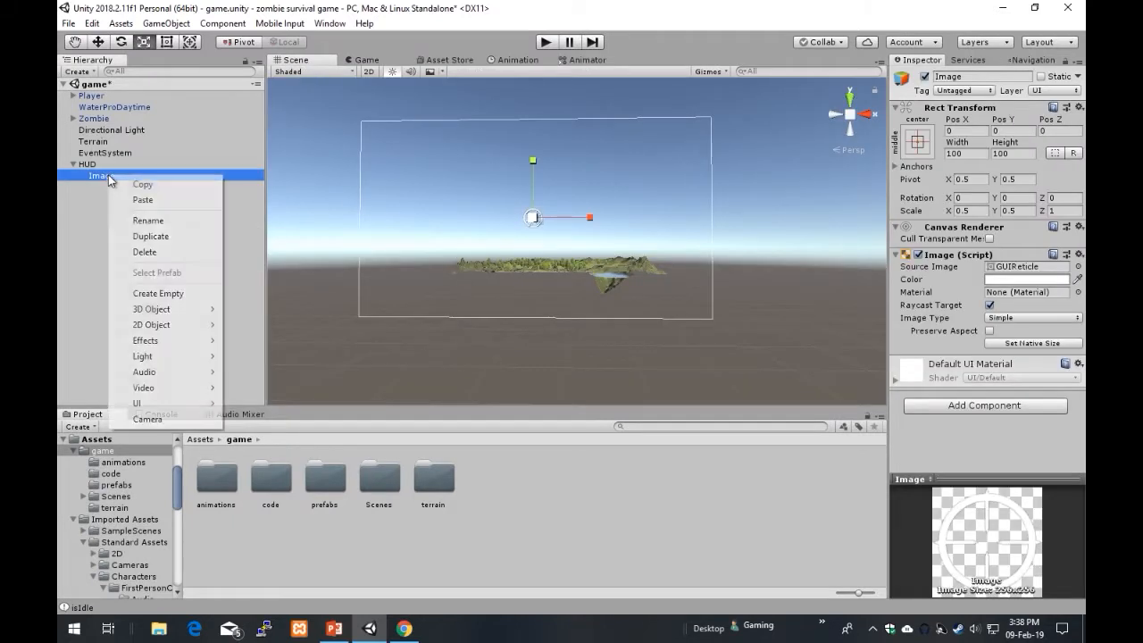
click(139, 221)
text(reticlew)
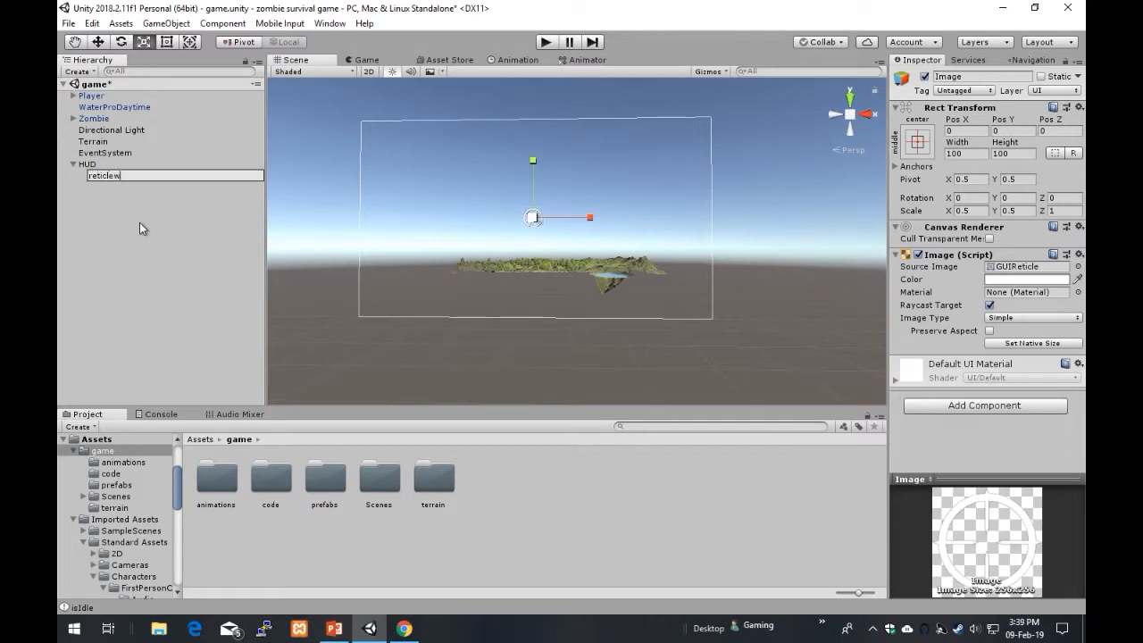
key(Return)
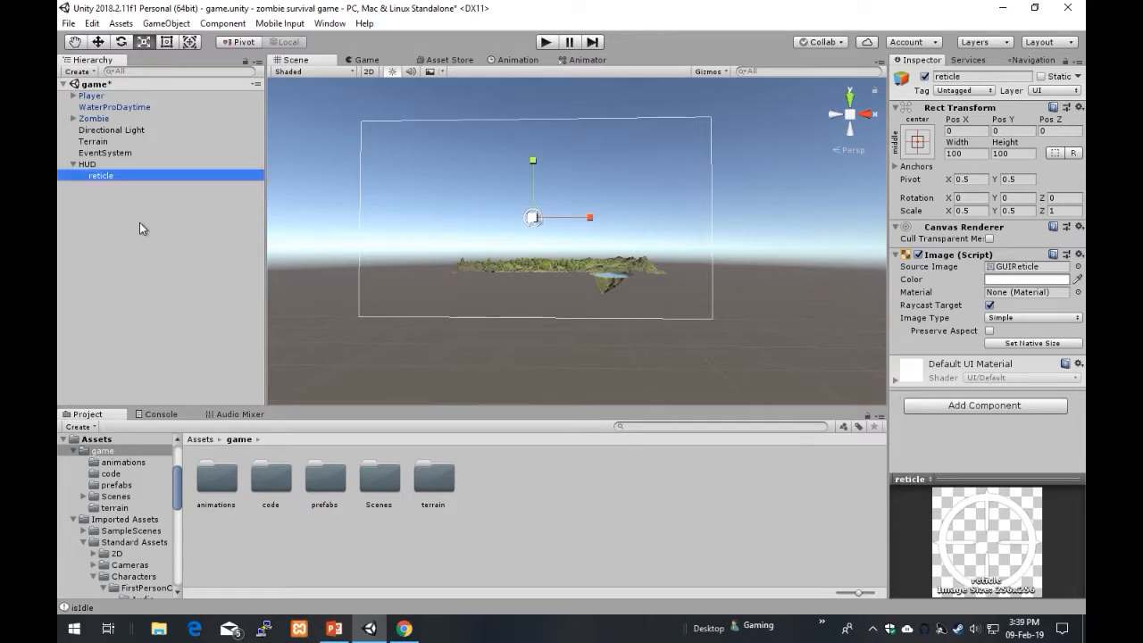
click(139, 223)
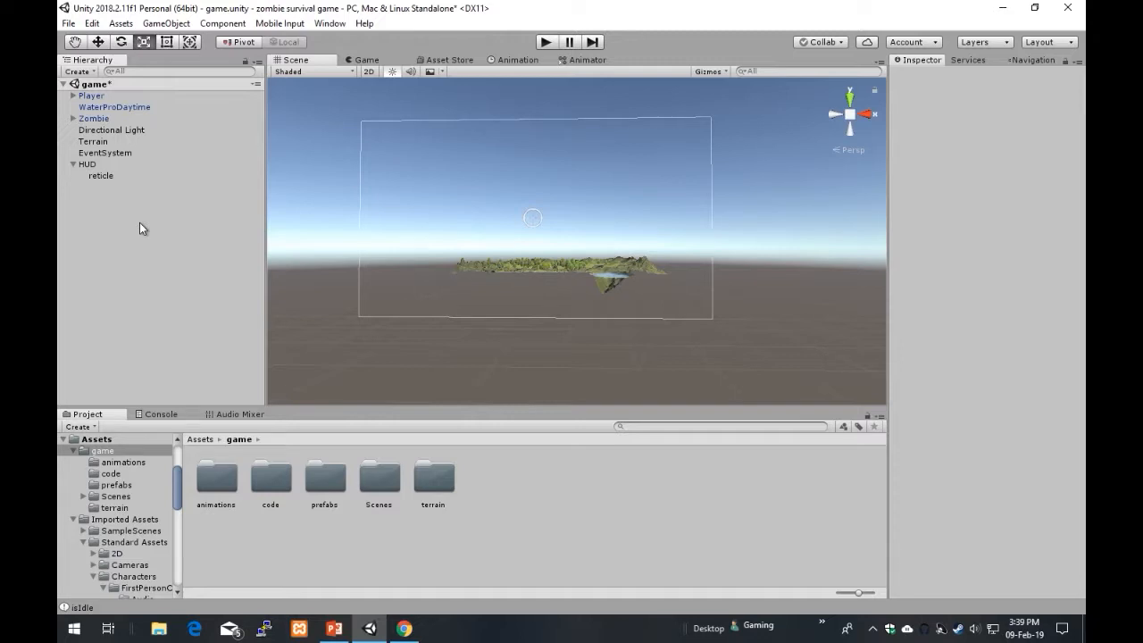
- Add a second UI Image as a child of the HUD canvas
click(83, 174)
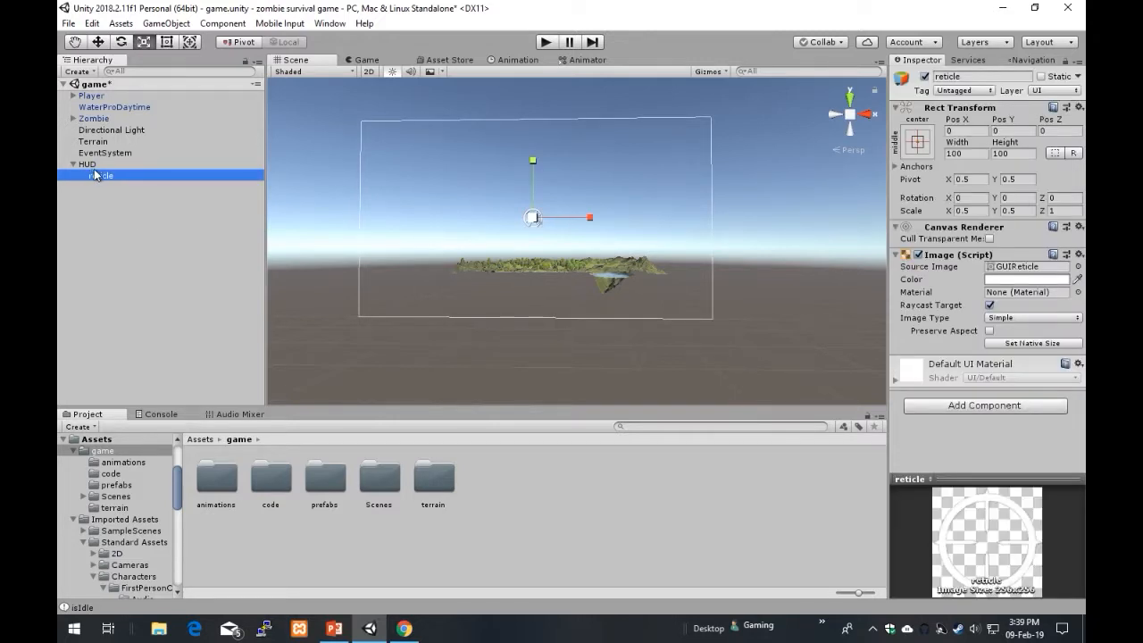
click(95, 166)
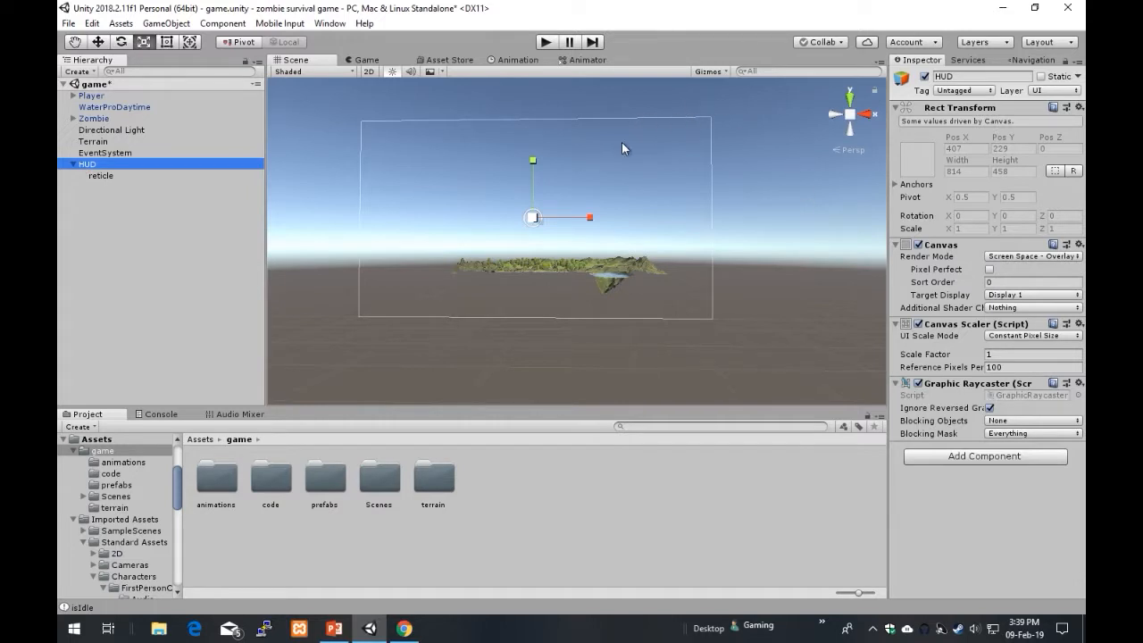
right_click(102, 166)
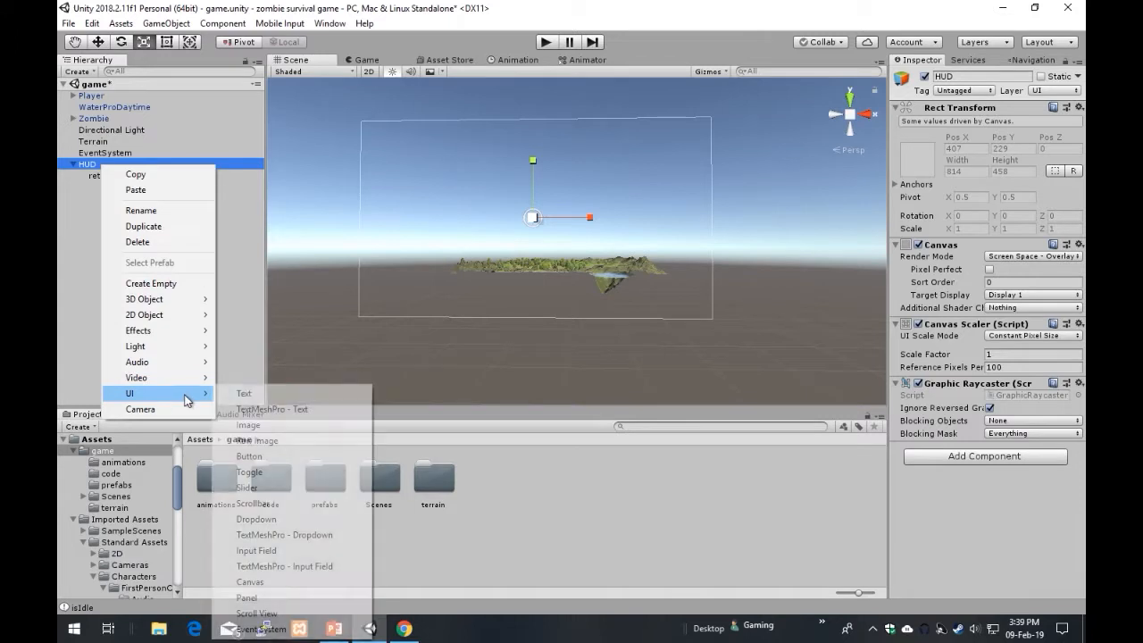
mouse_move(161, 392)
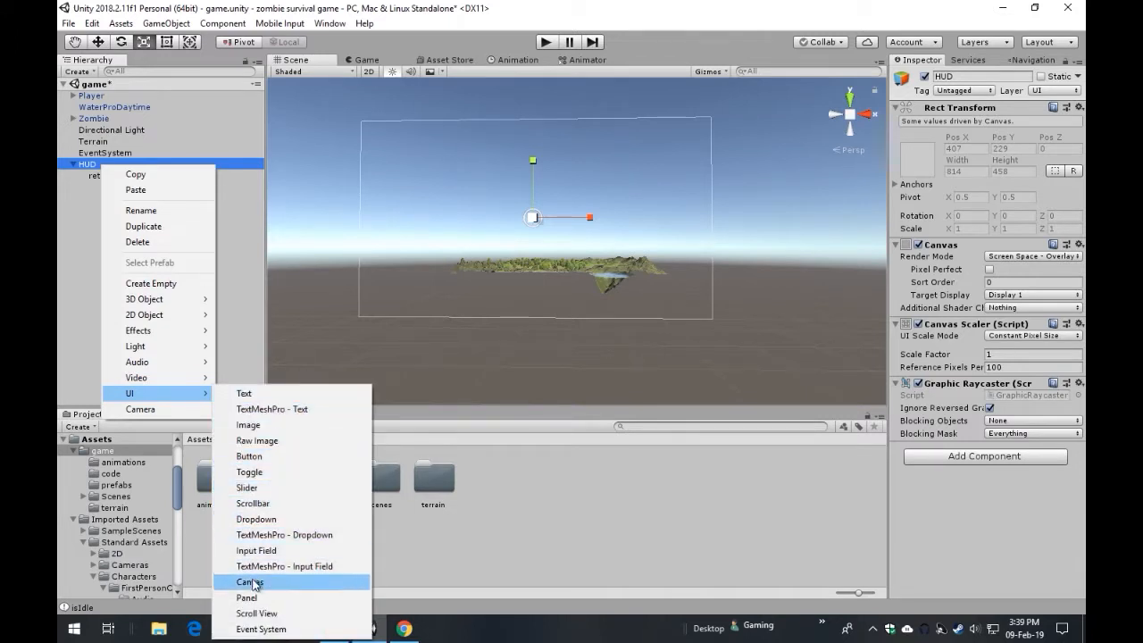
click(252, 425)
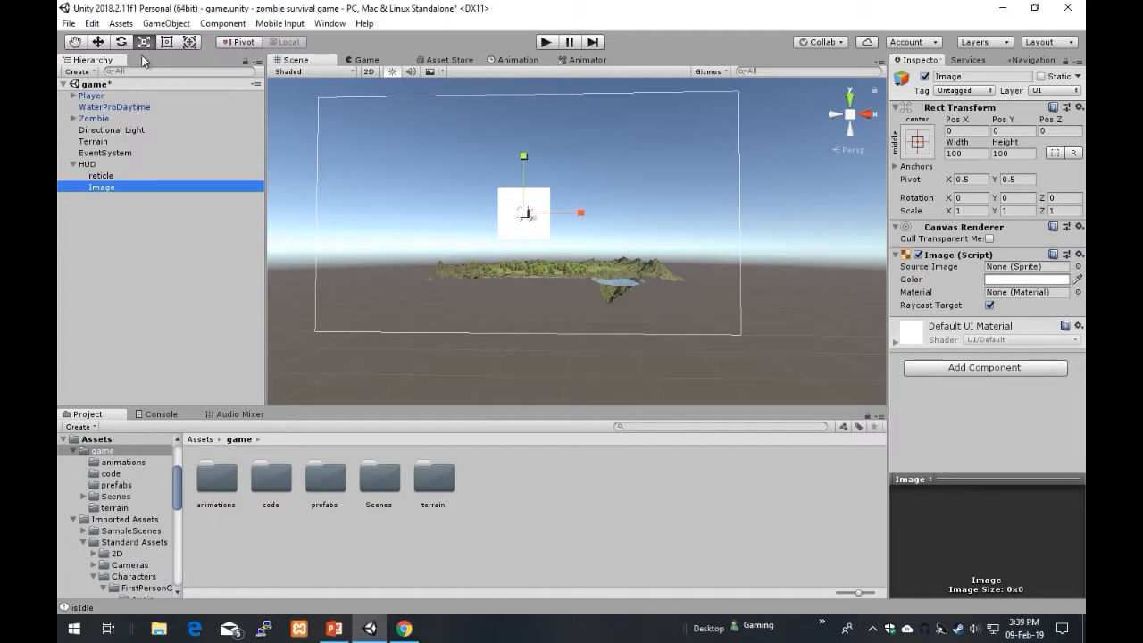
- Move the new Image into the canvas's upper-right corner, at about X 331, Y 154
click(98, 42)
drag(578, 215, 747, 215)
drag(685, 161, 694, 80)
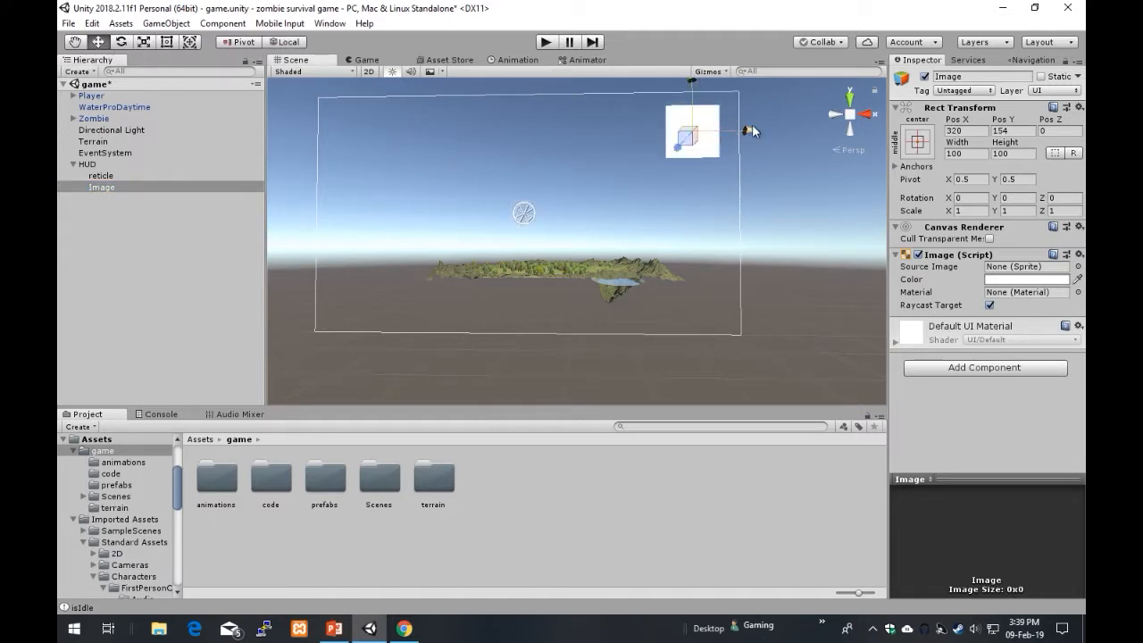
drag(752, 129, 757, 129)
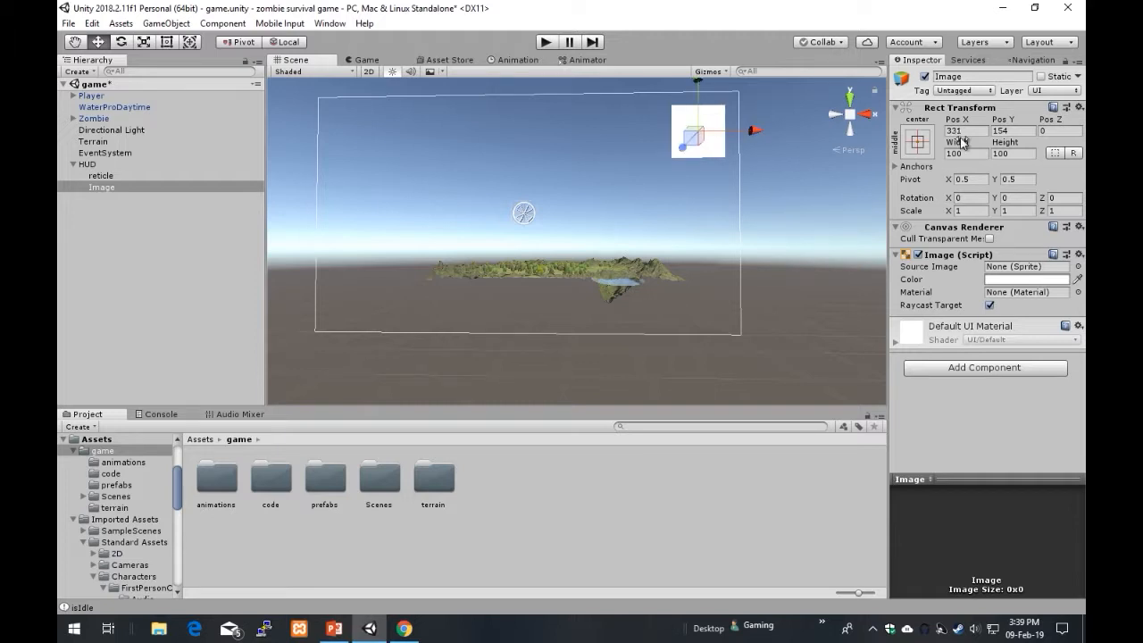
- Try ButtonSpacebarSprite and PlatformWhiteSprite as the new Image's source image, keeping ButtonSpacebarSprite
click(1077, 266)
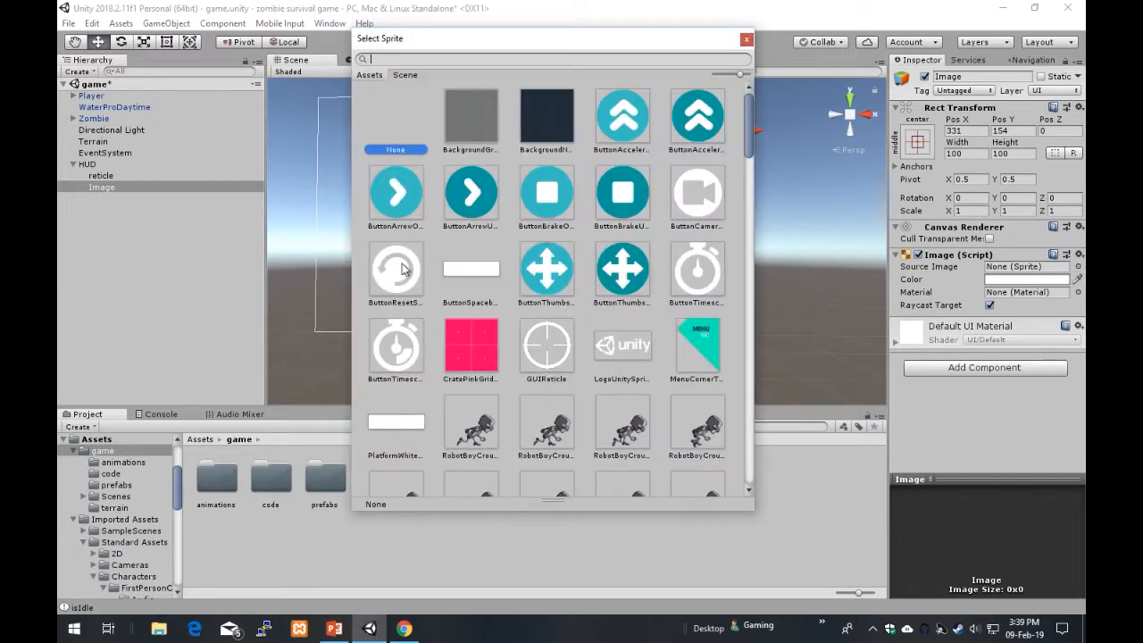
click(482, 280)
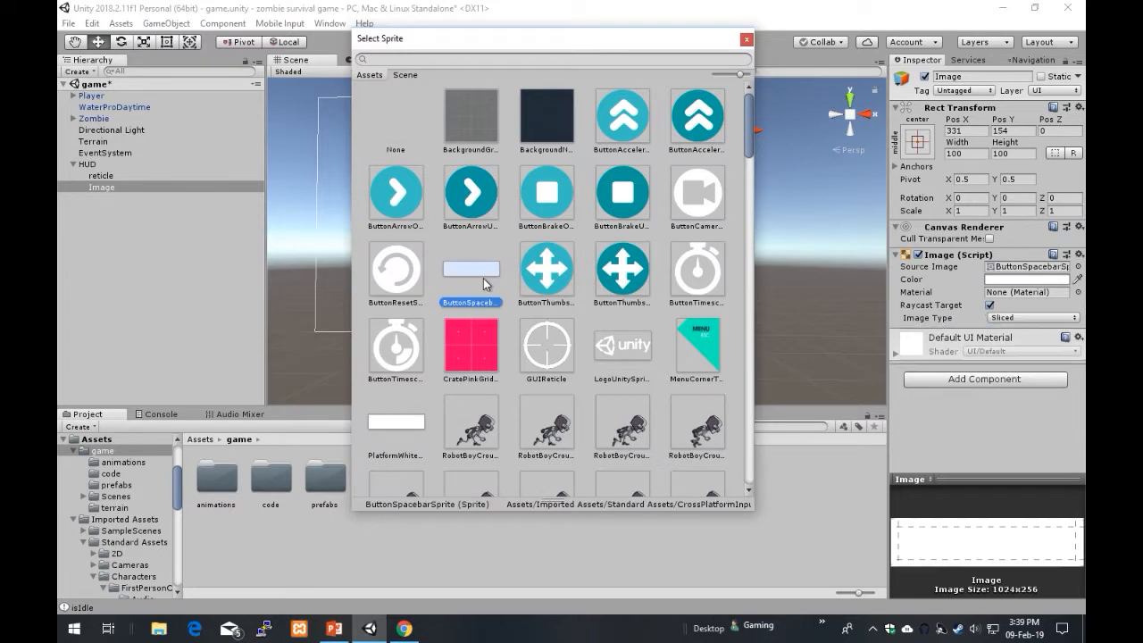
click(405, 421)
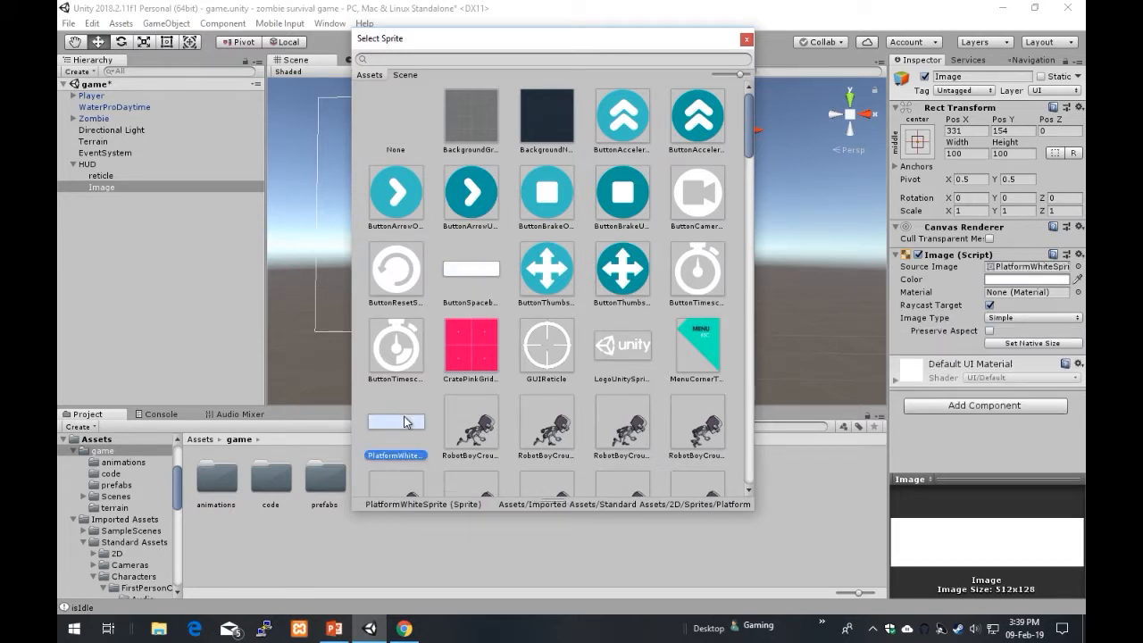
click(470, 266)
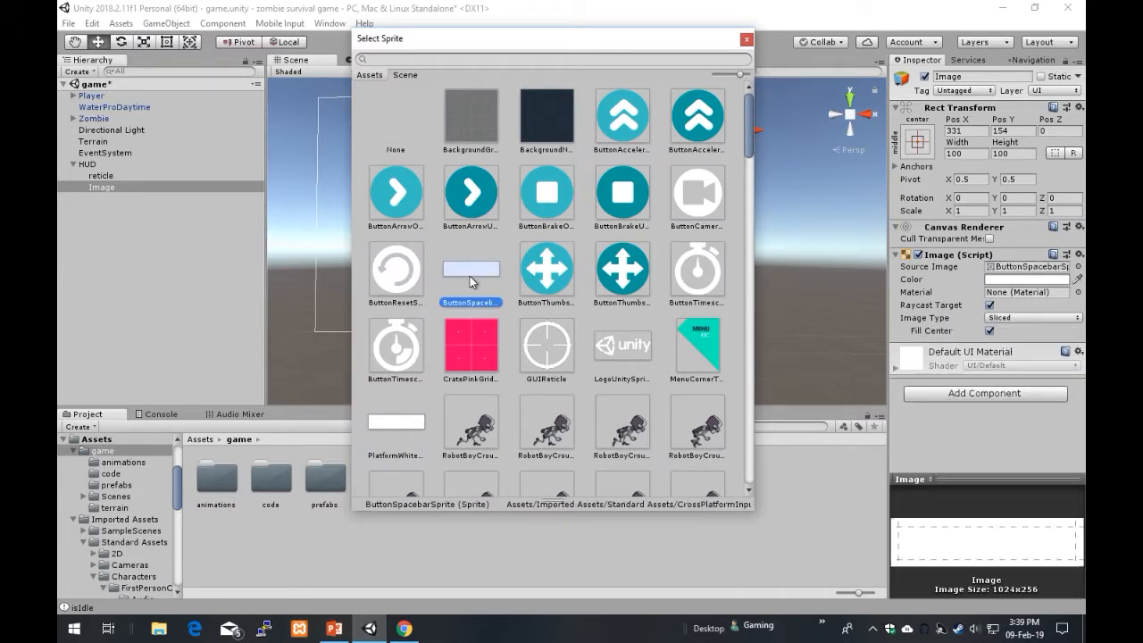
click(746, 40)
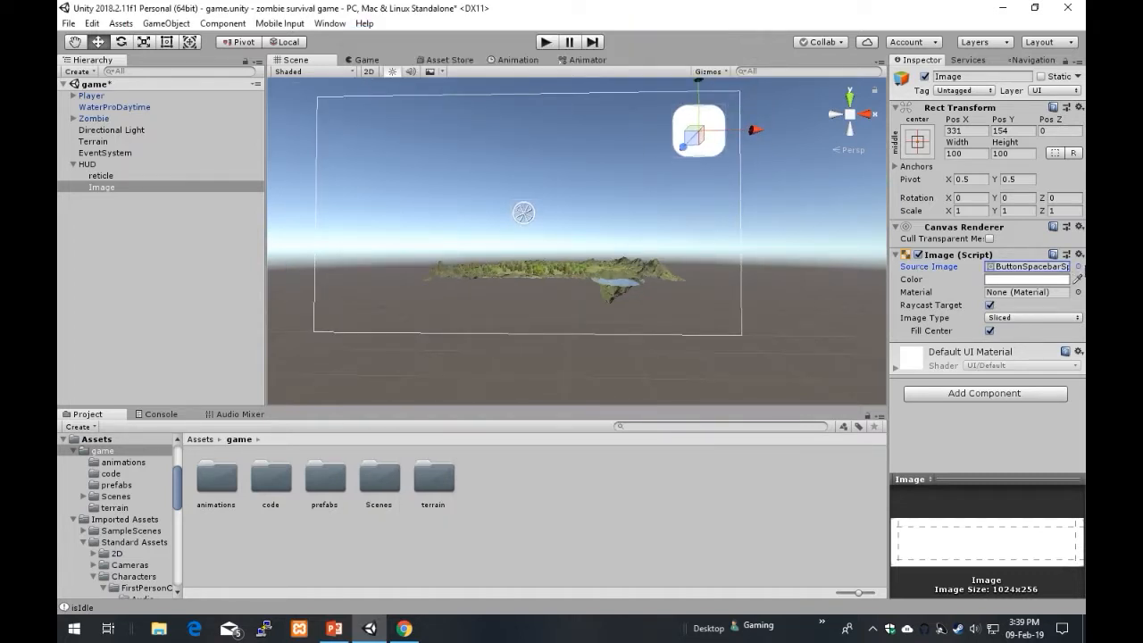
- Assign PlatformWhiteSprite as the new Image's source image
click(1077, 266)
click(415, 425)
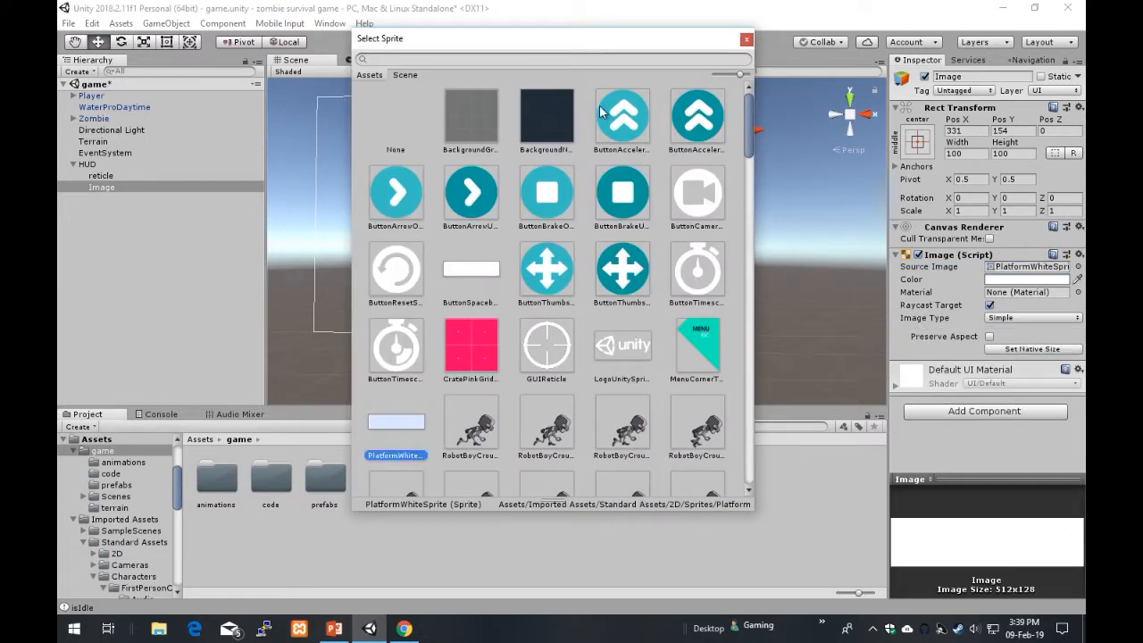
click(742, 40)
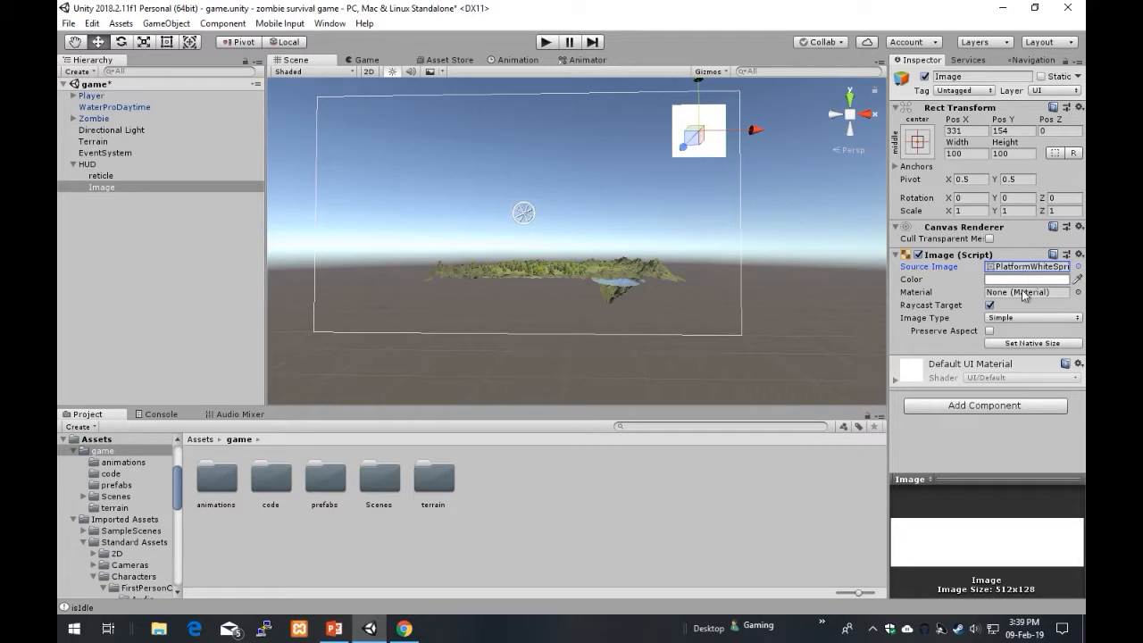
- Set the white Image's height to 40 and move it up to about Y 184, near the canvas's top edge
click(1013, 153)
text(40)
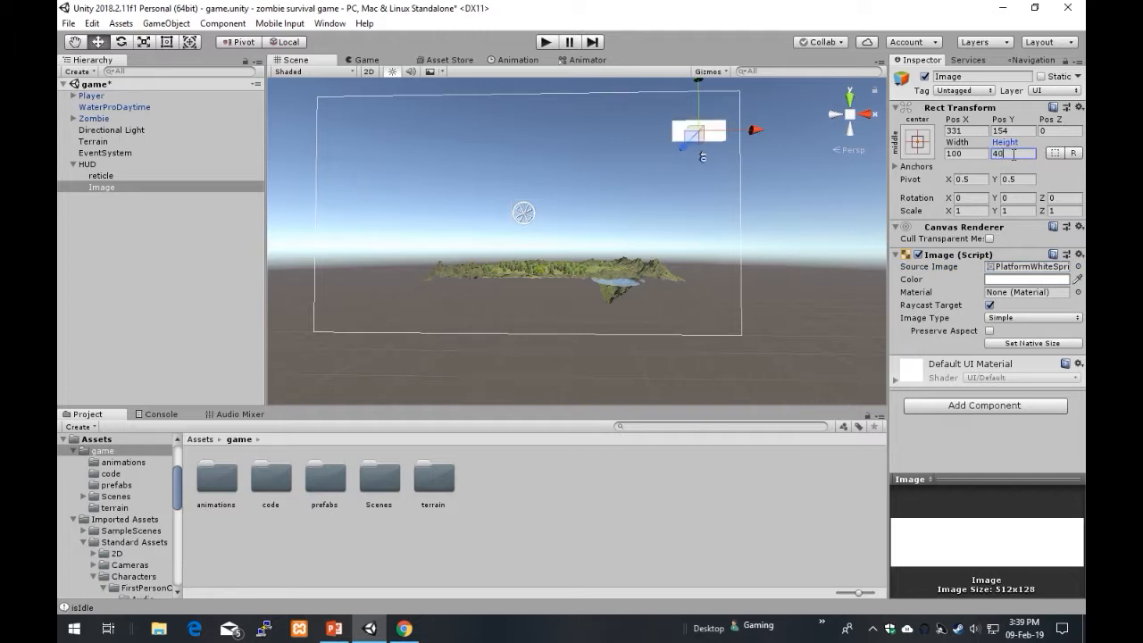
drag(700, 86, 700, 70)
drag(759, 108, 760, 115)
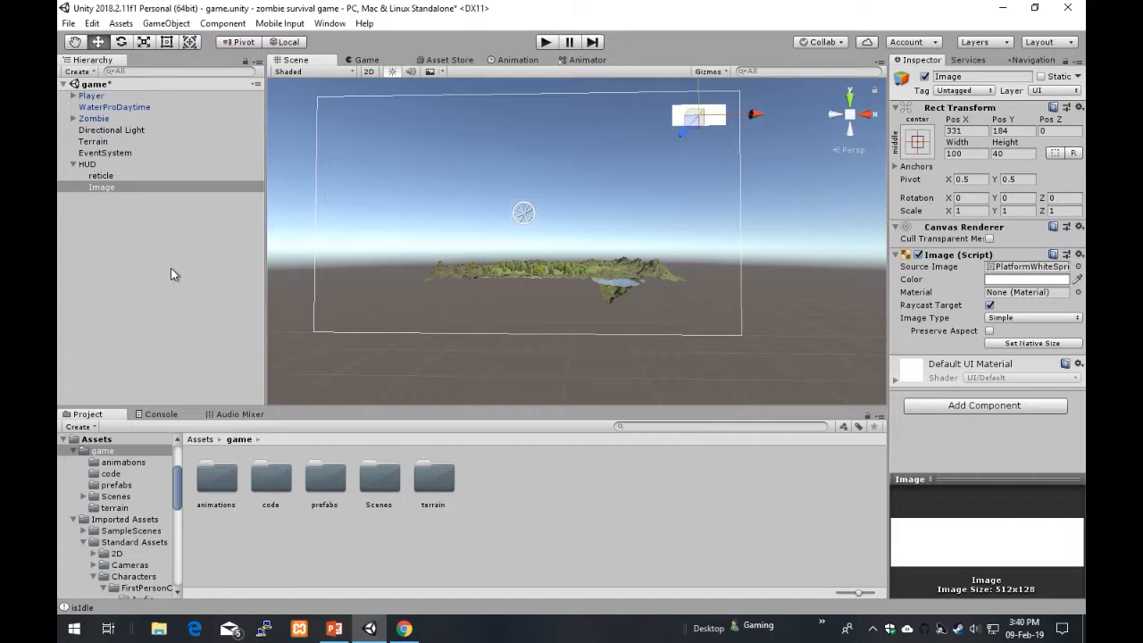
- Duplicate the white Image under HUD
click(142, 217)
click(105, 188)
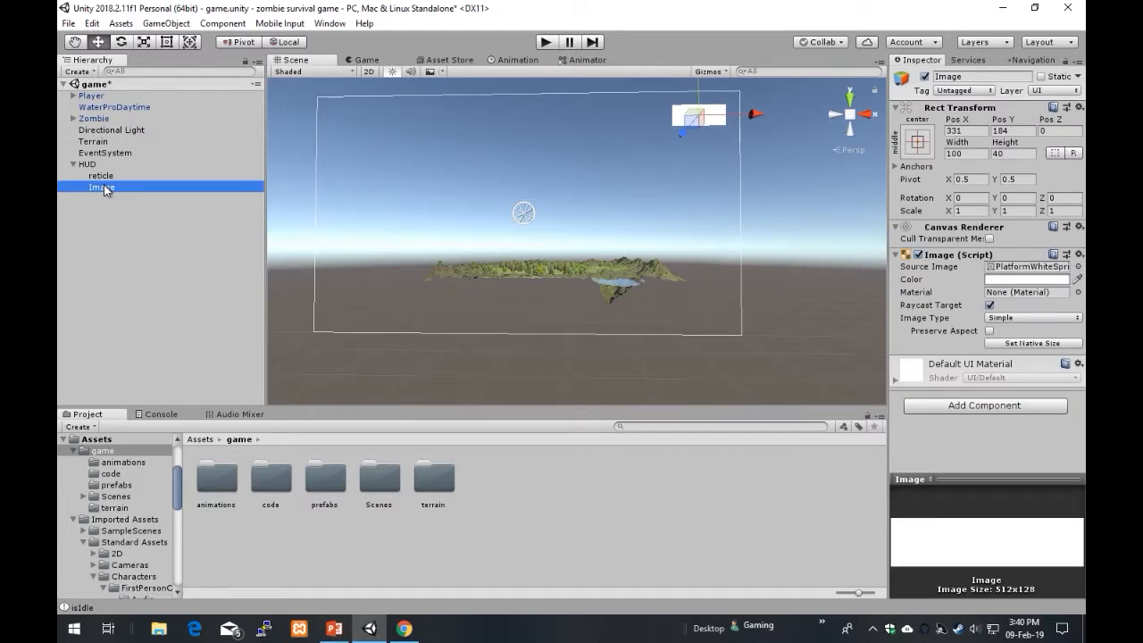
key(ctrl+d)
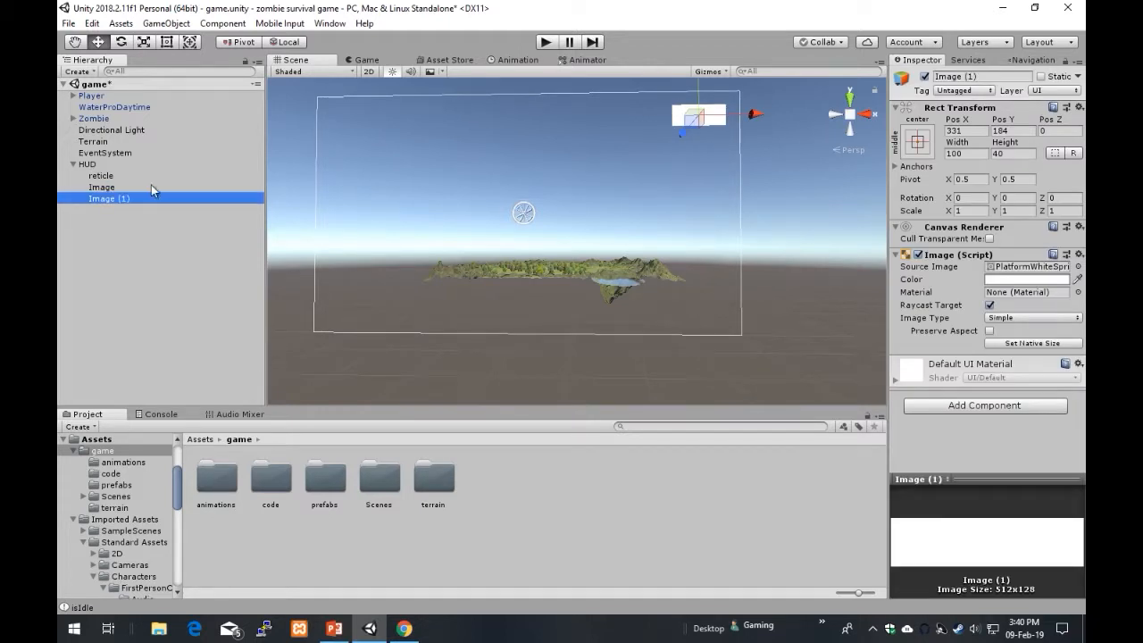
- Compare the original Image and its duplicate Image (1) under HUD
click(112, 189)
click(109, 199)
click(108, 187)
click(116, 201)
click(115, 188)
click(117, 198)
click(114, 188)
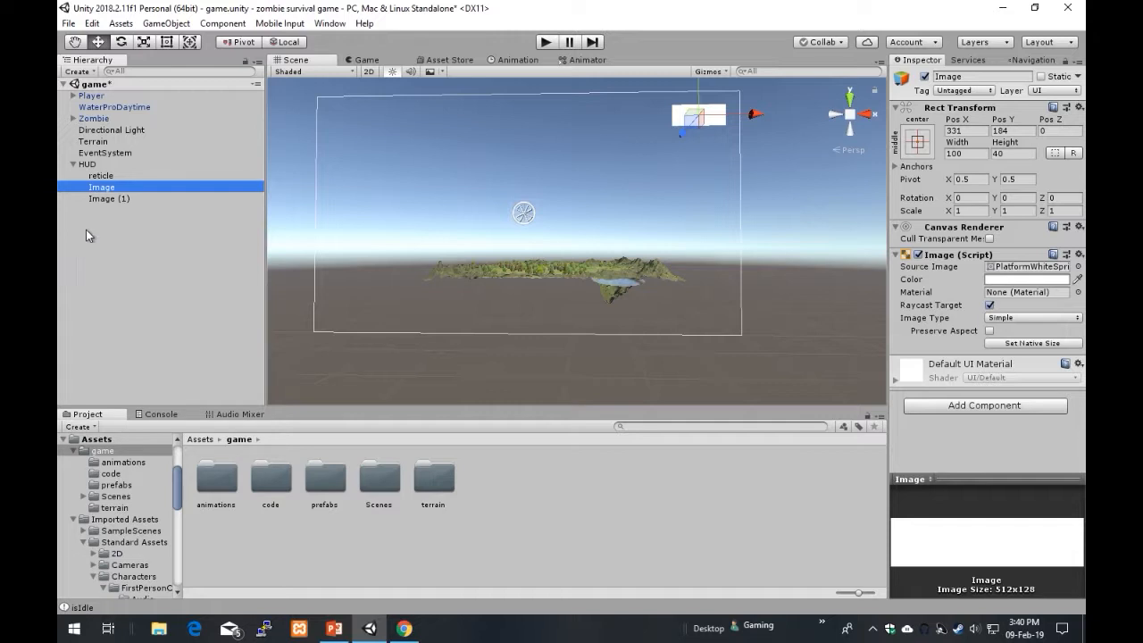
click(97, 200)
click(107, 188)
click(109, 200)
click(110, 190)
click(108, 200)
click(108, 188)
click(110, 200)
- Set the original Image's color to bright red
click(110, 188)
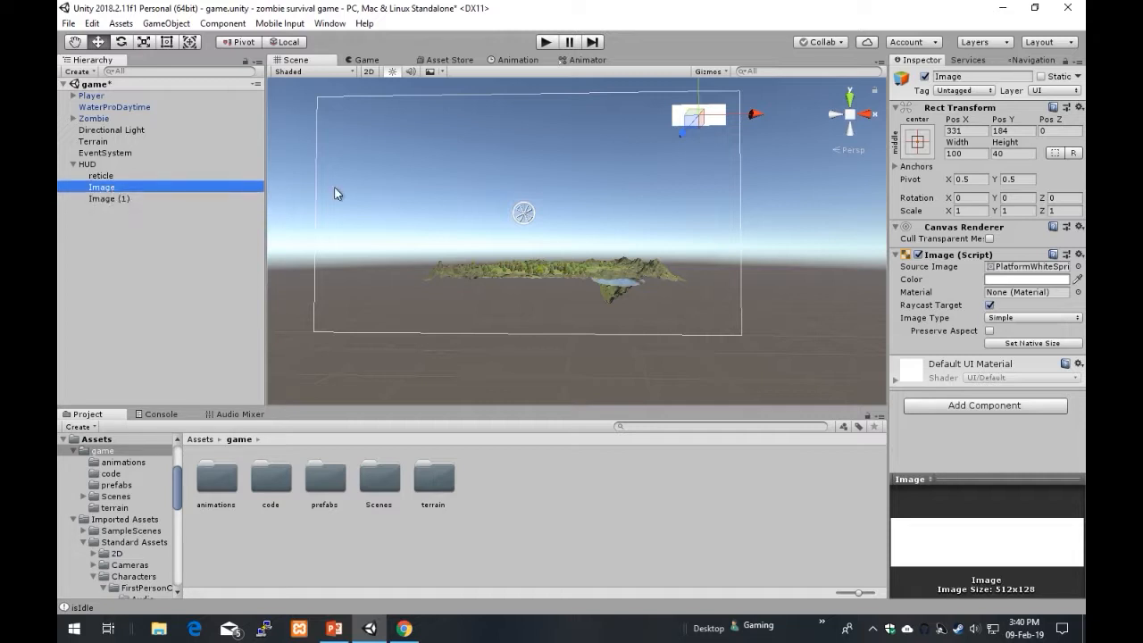
click(1077, 280)
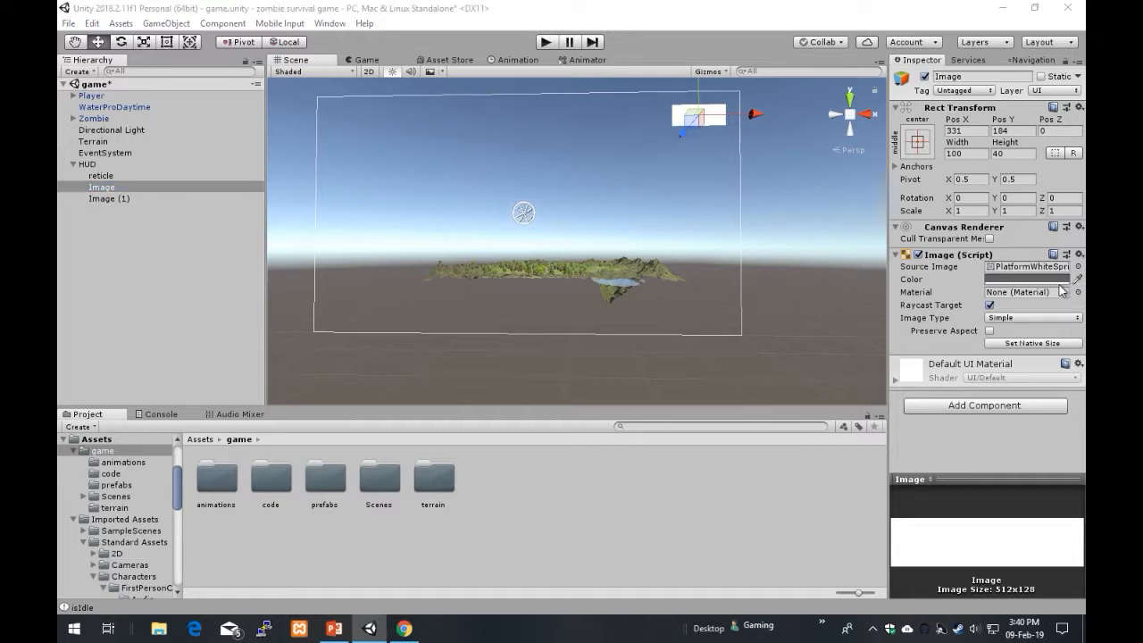
click(1058, 283)
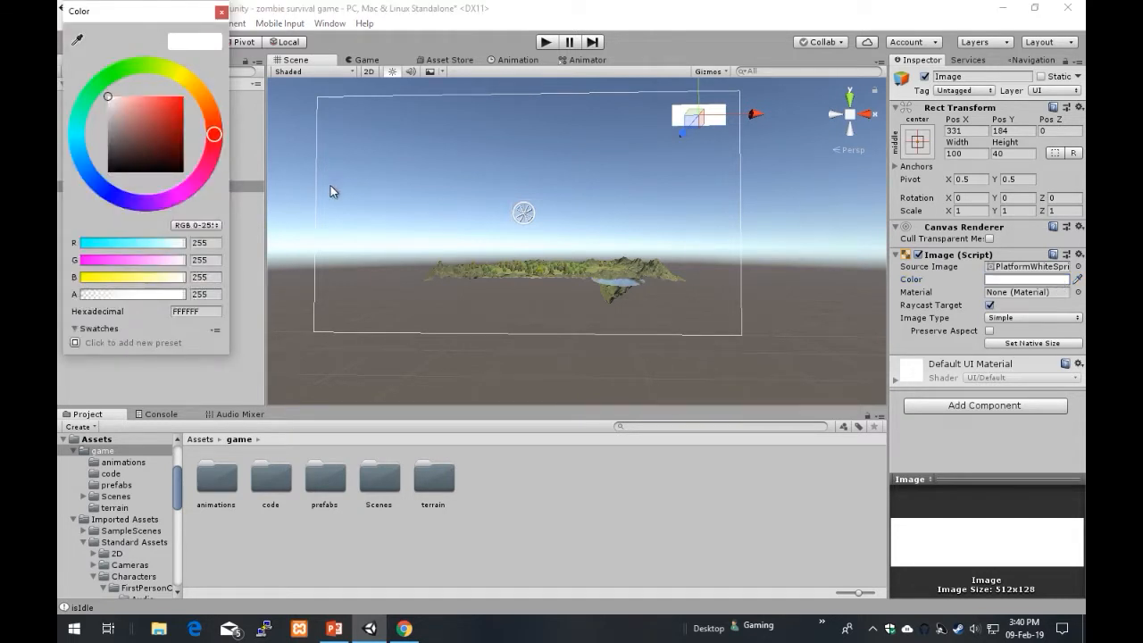
click(183, 97)
click(222, 12)
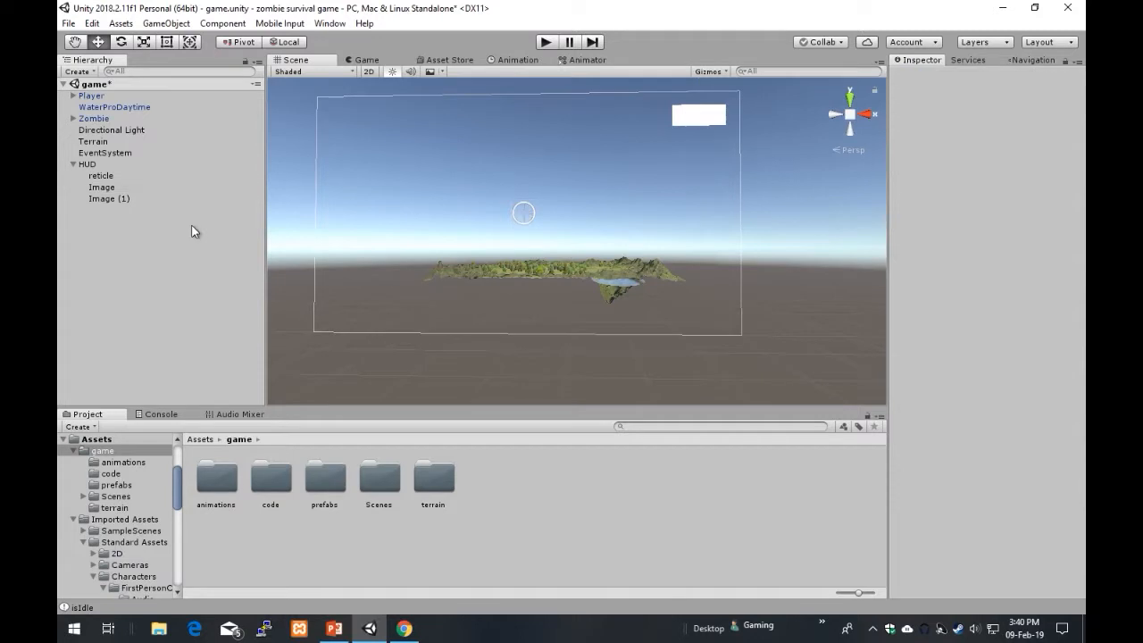
click(101, 185)
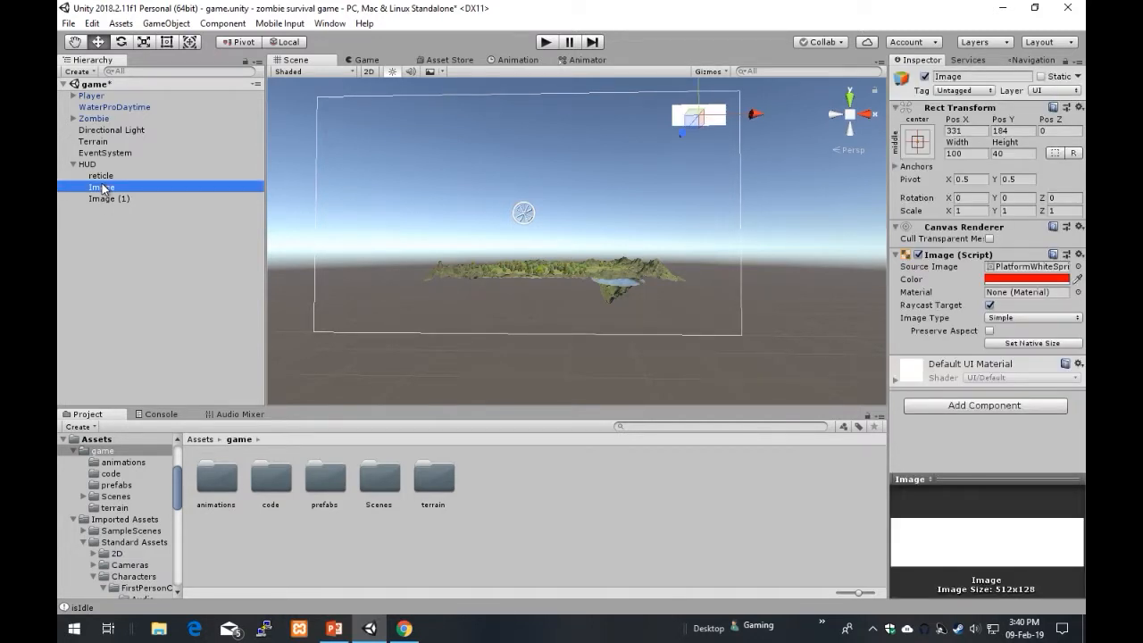
click(109, 198)
right_click(125, 207)
click(97, 238)
click(102, 187)
- Set the duplicate Image (1)'s color to green, hexadecimal 2DE708
click(104, 198)
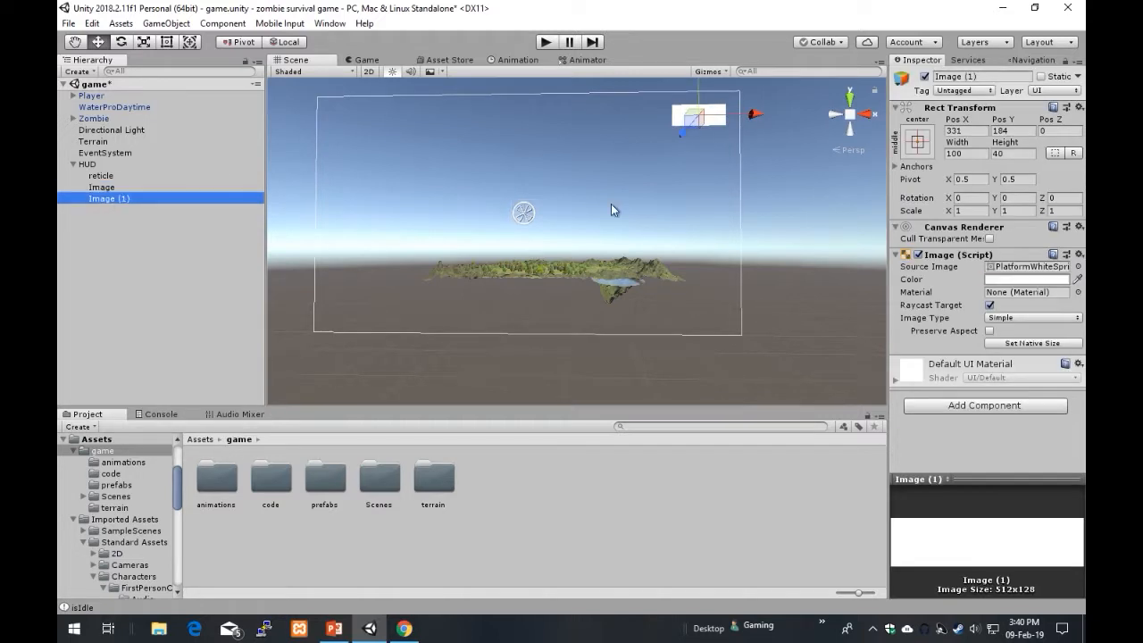
click(1078, 278)
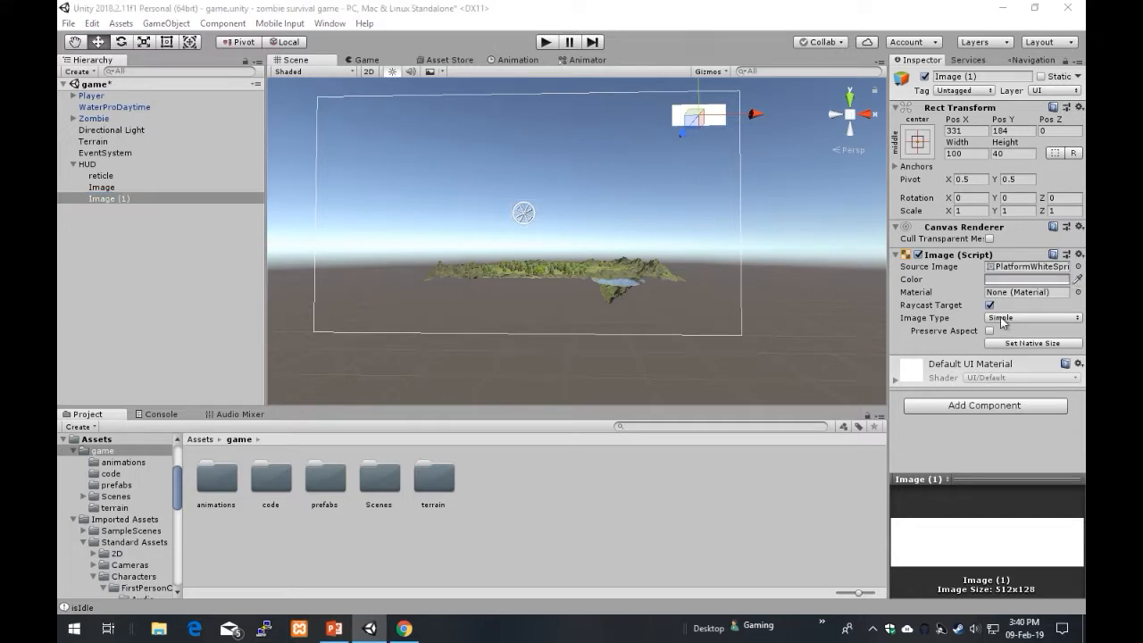
click(1049, 283)
click(1049, 283)
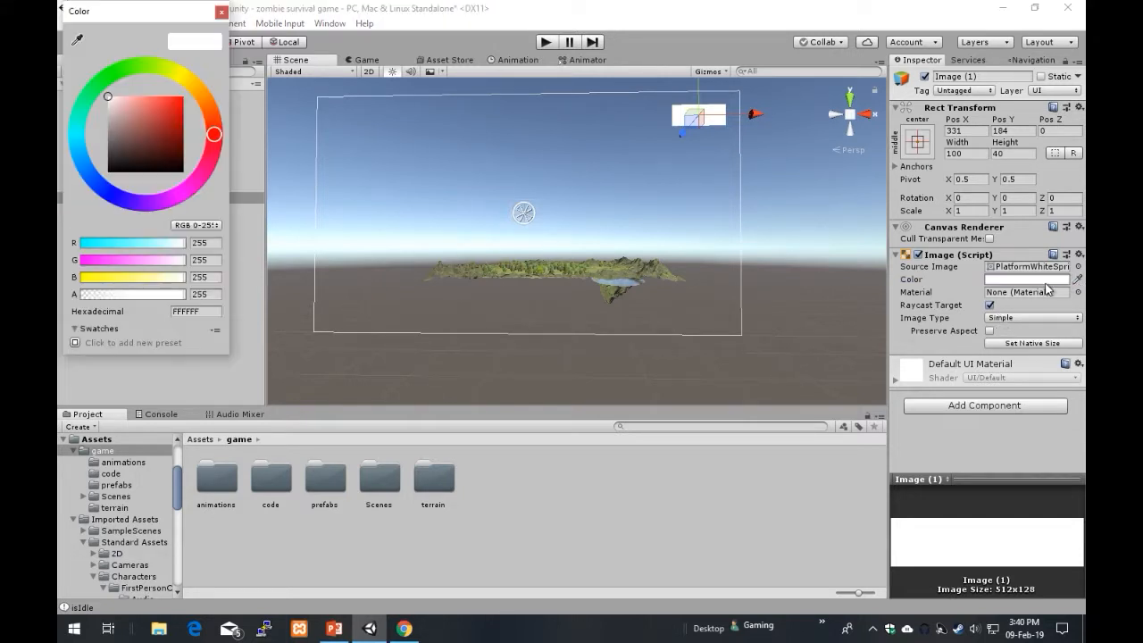
drag(149, 74, 122, 70)
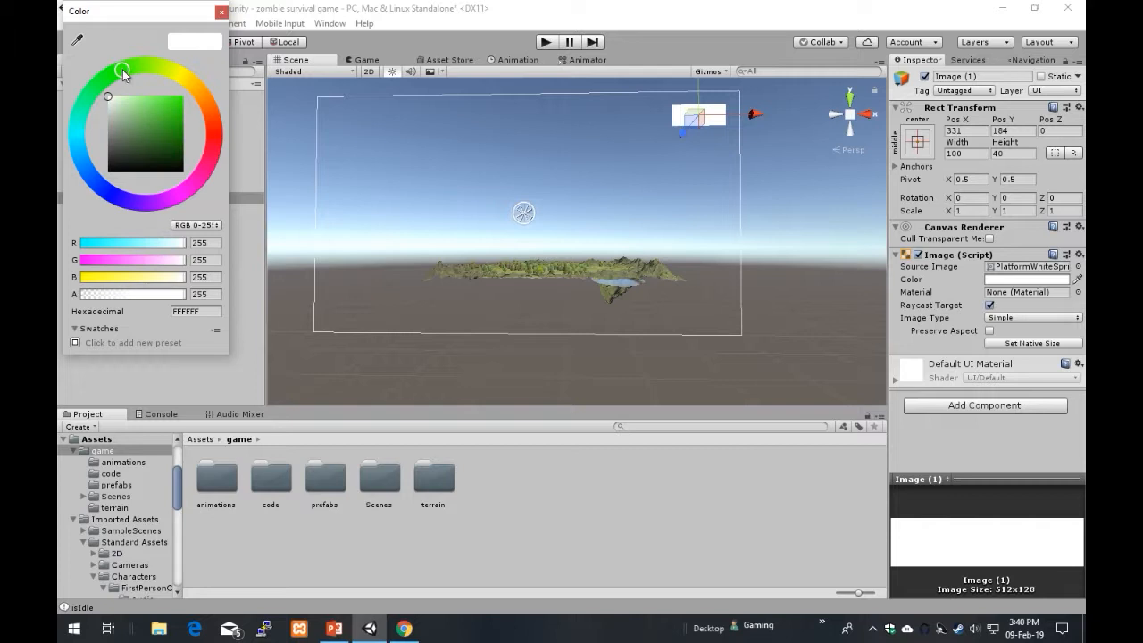
click(186, 104)
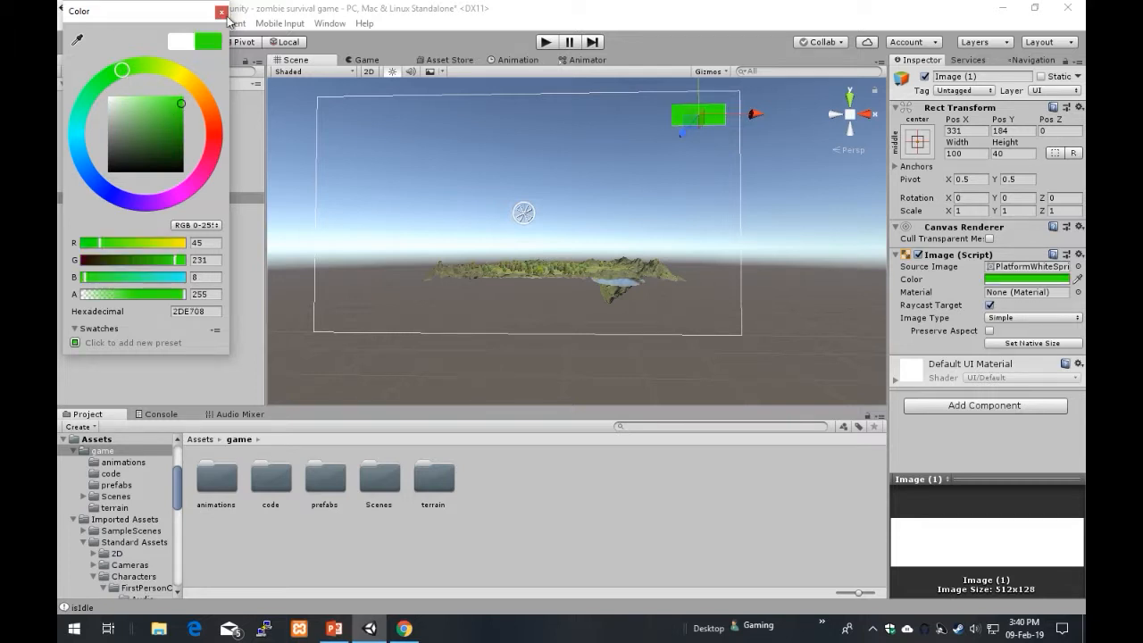
click(222, 14)
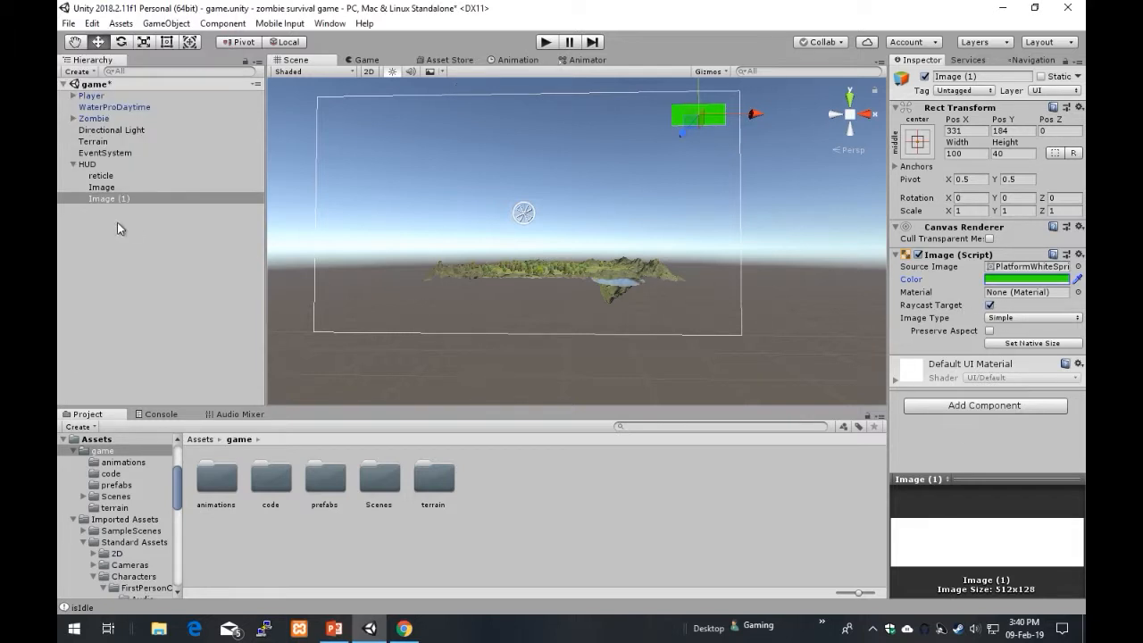
- Rename the green Image (1) as baselayerhealth
click(103, 186)
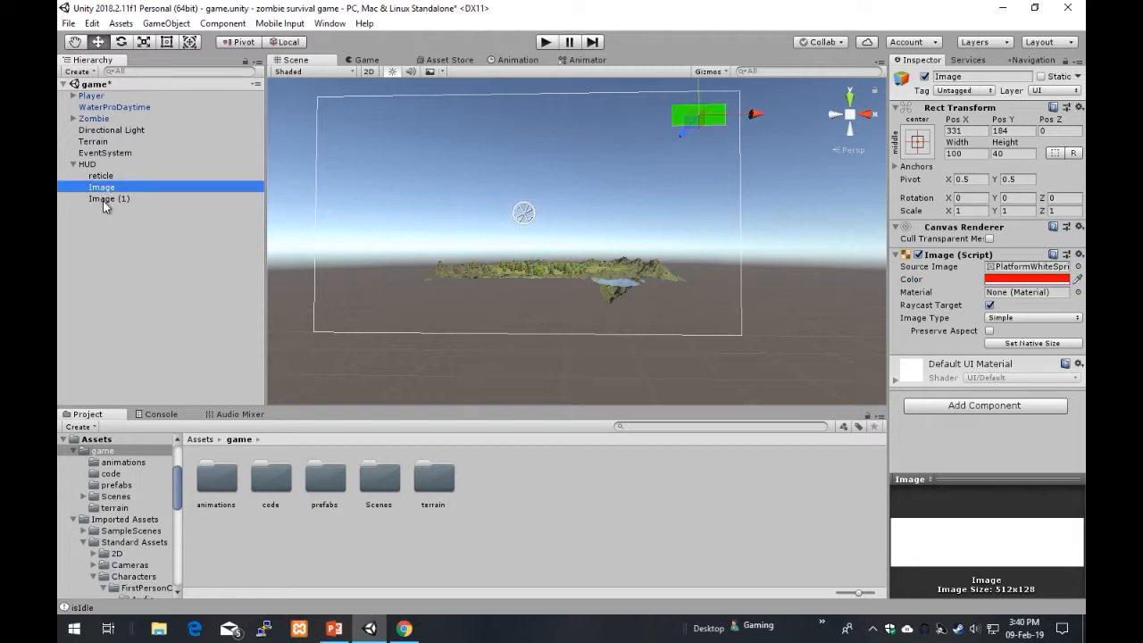
click(102, 200)
click(114, 188)
click(117, 199)
right_click(117, 204)
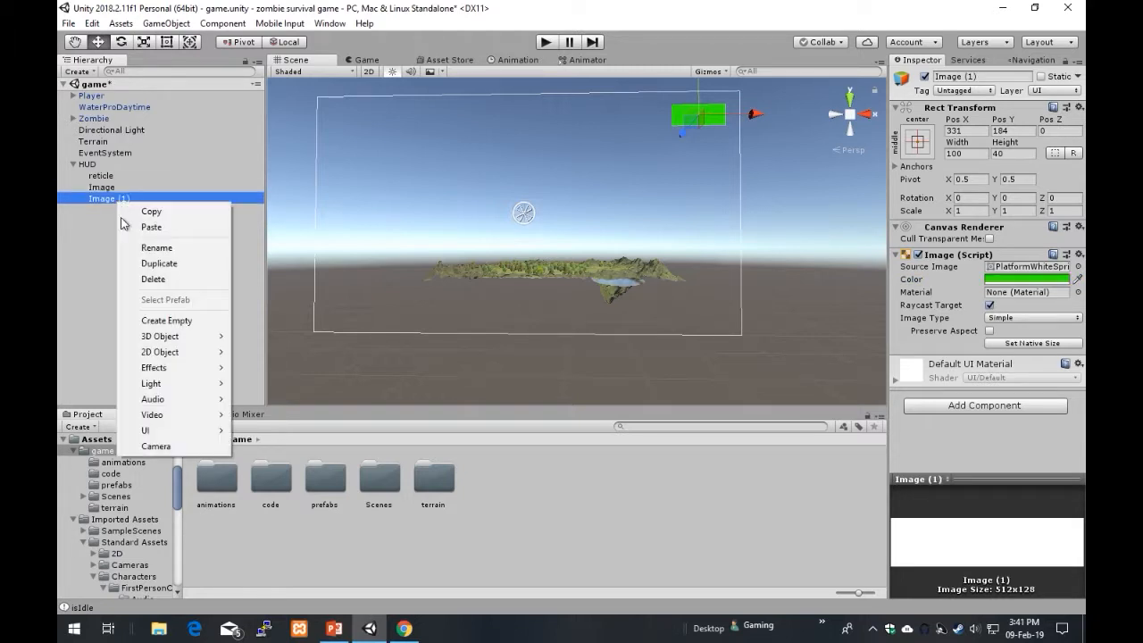
click(157, 249)
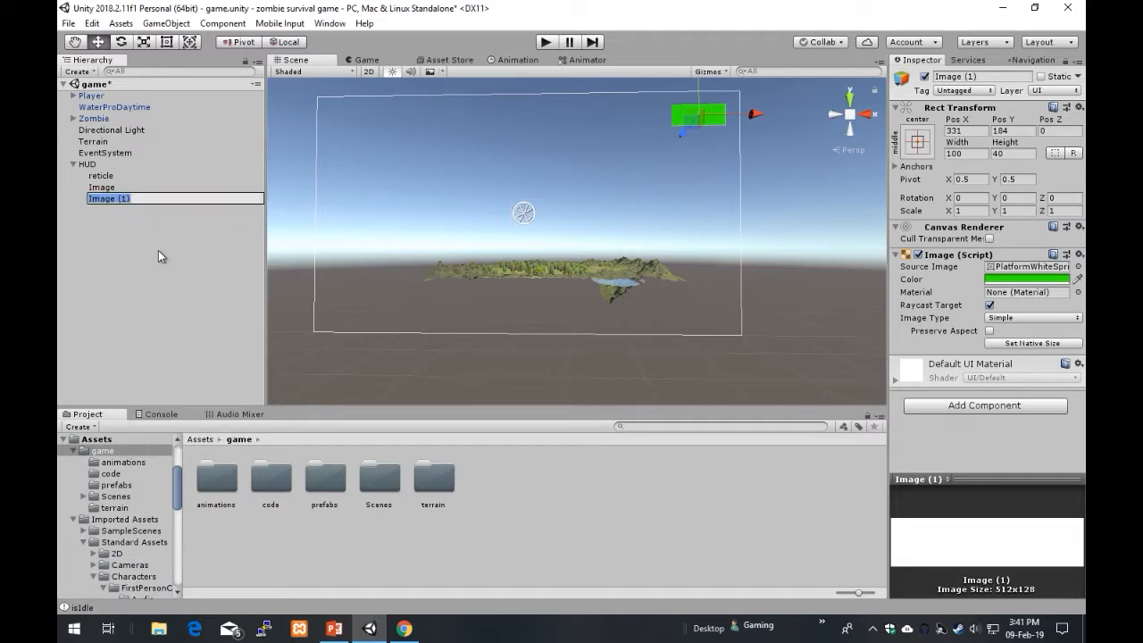
text(baselayerhealth)
key(Return)
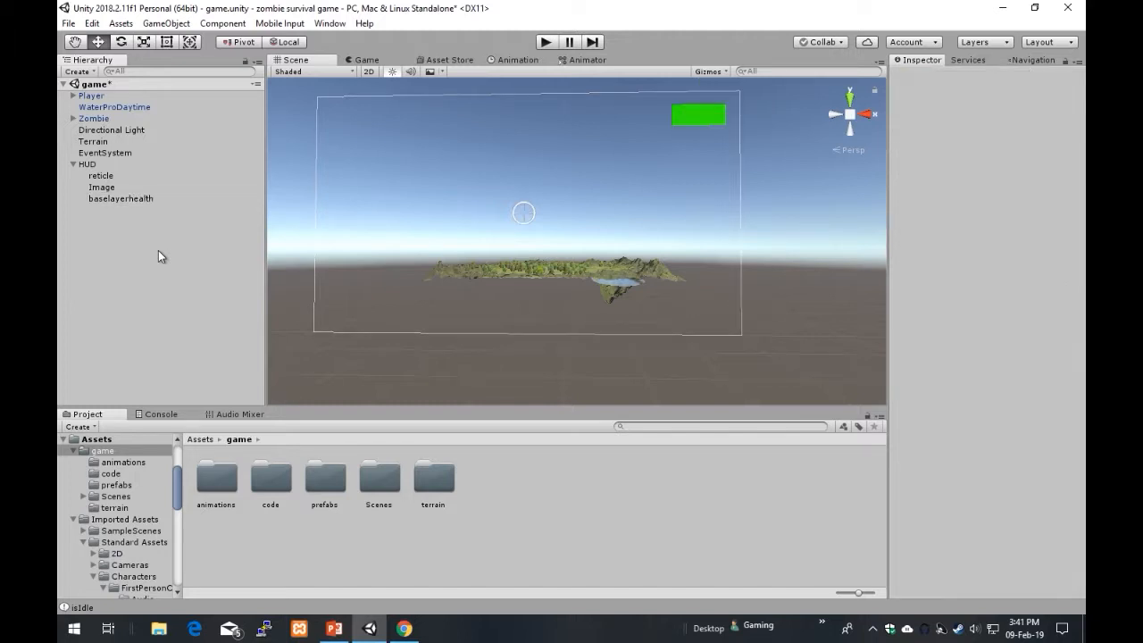
- Rename the red Image as healthamountbar
click(94, 187)
right_click(92, 187)
click(118, 233)
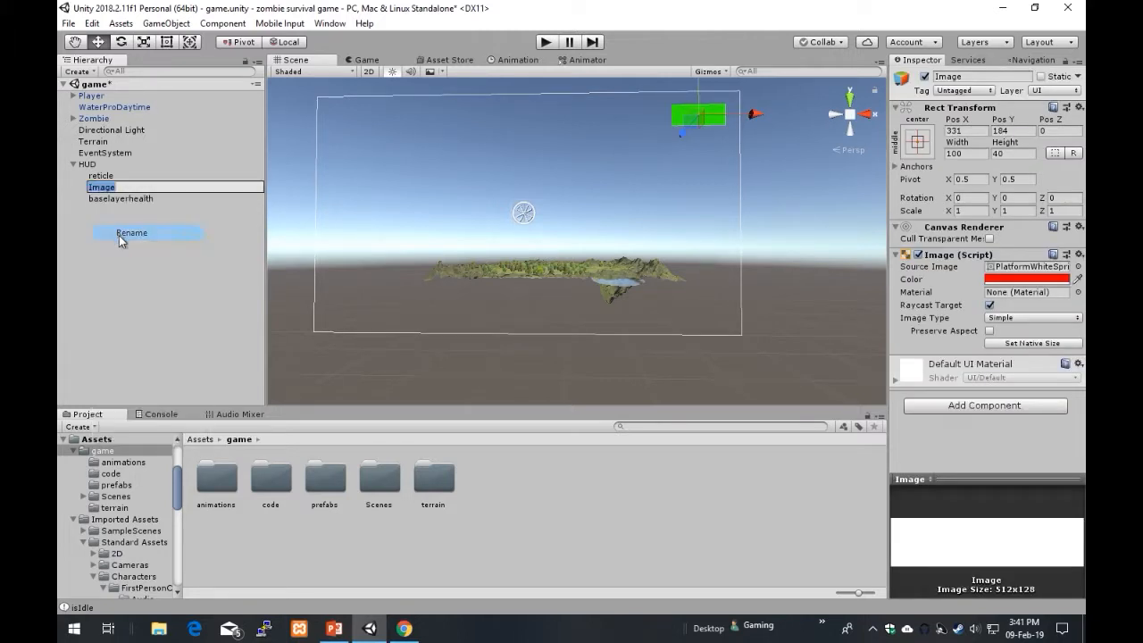
text(healthamountbar)
key(Return)
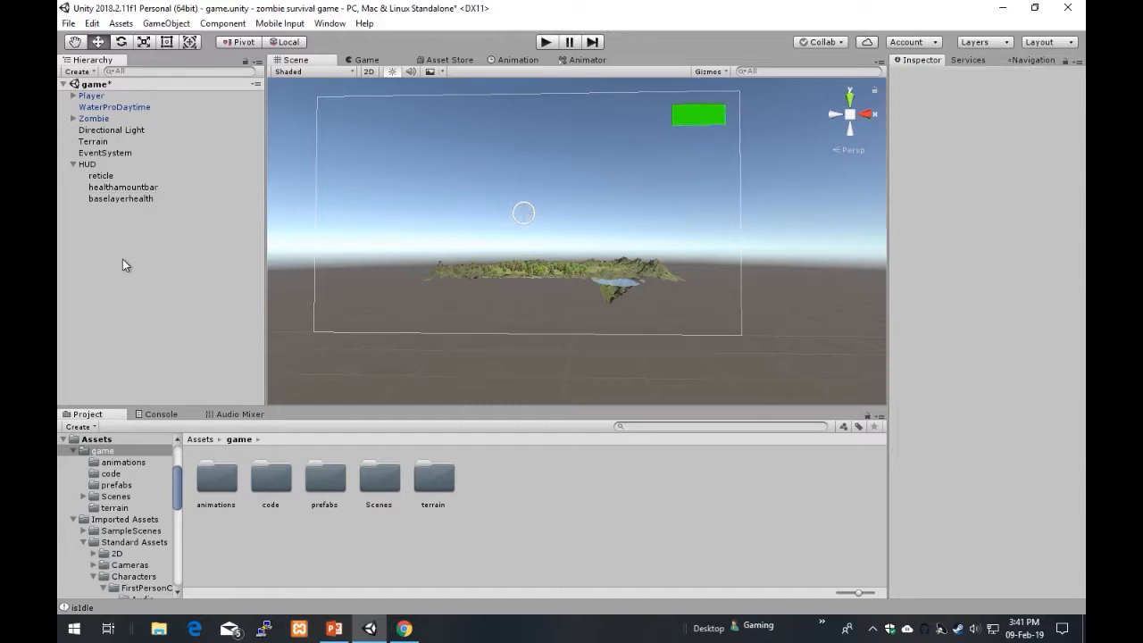
click(125, 187)
click(129, 205)
click(127, 200)
click(128, 186)
click(132, 255)
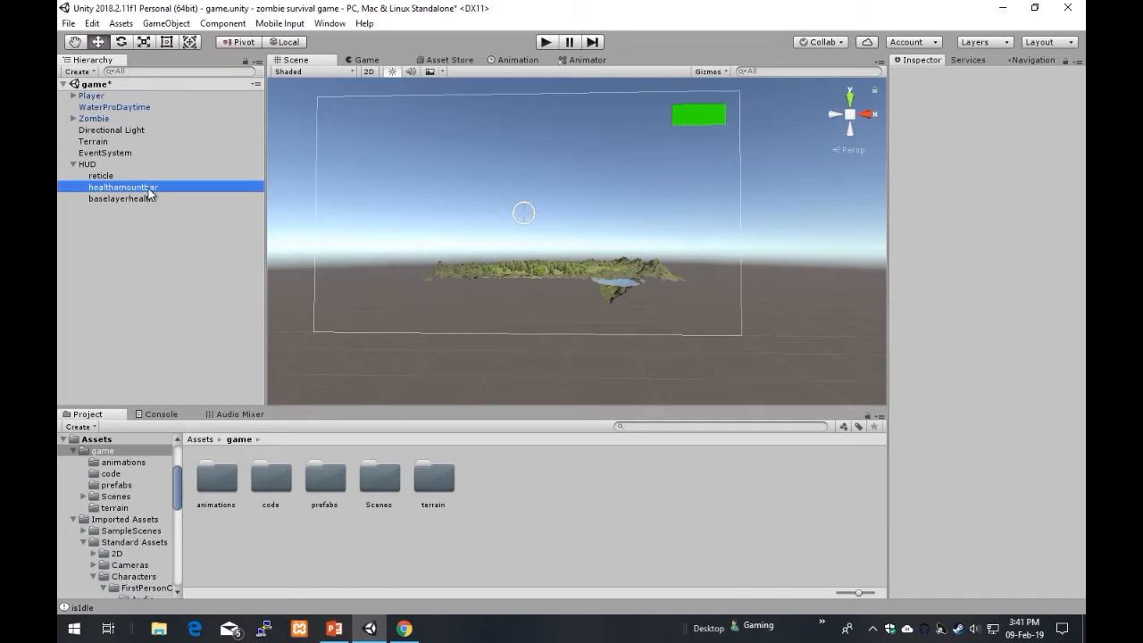
click(125, 187)
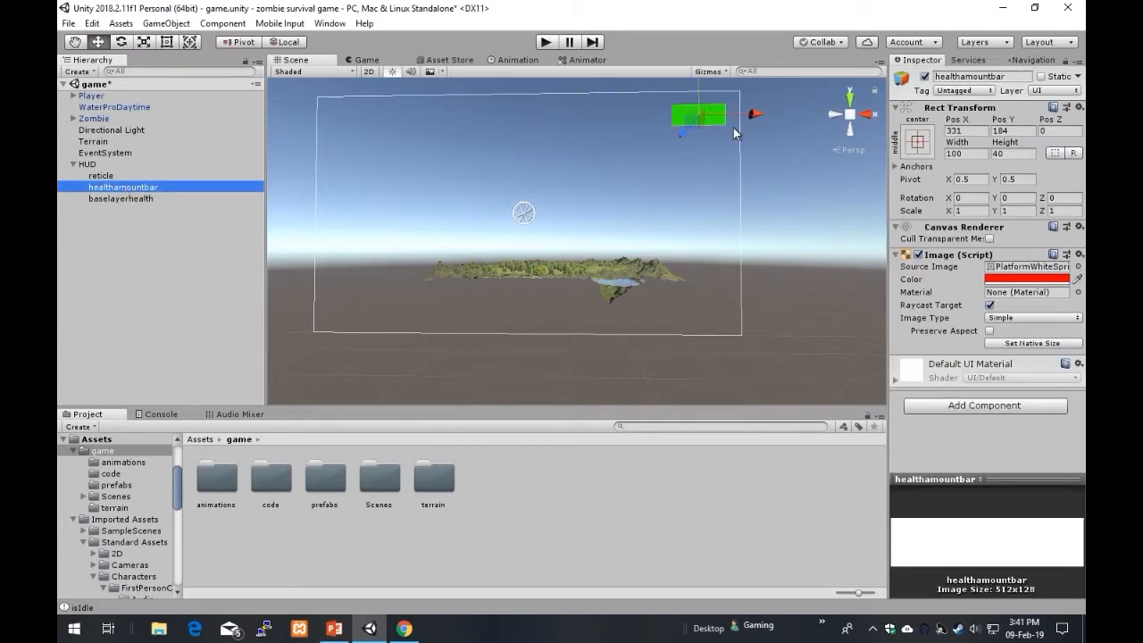
- Rename the red image as baselayerhealth, reusing the name copied from the green image
click(119, 198)
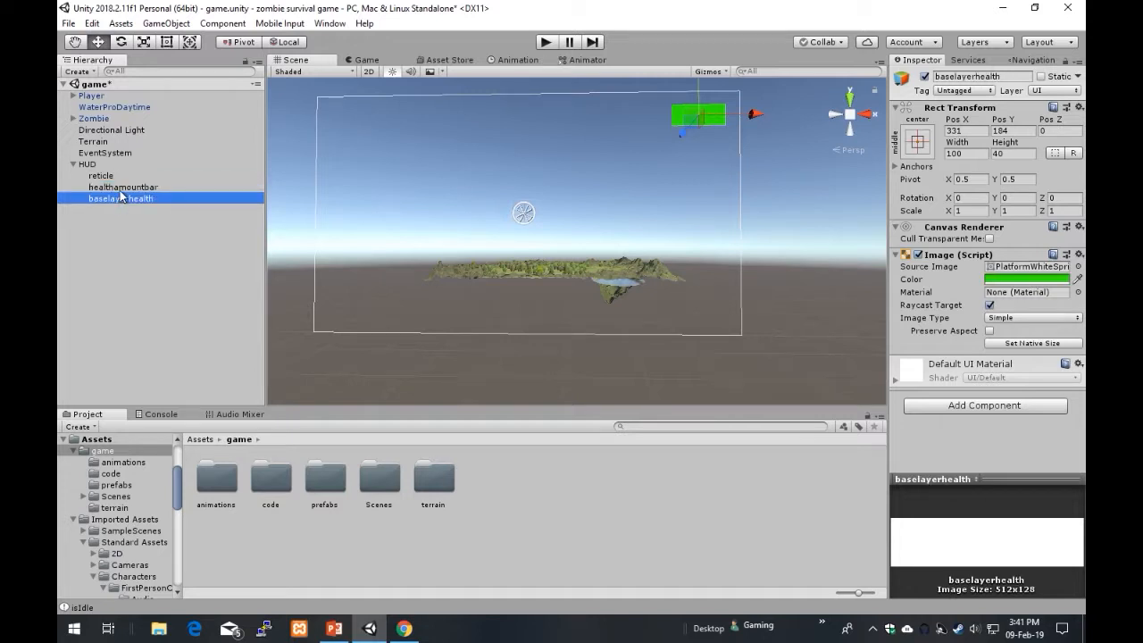
right_click(125, 197)
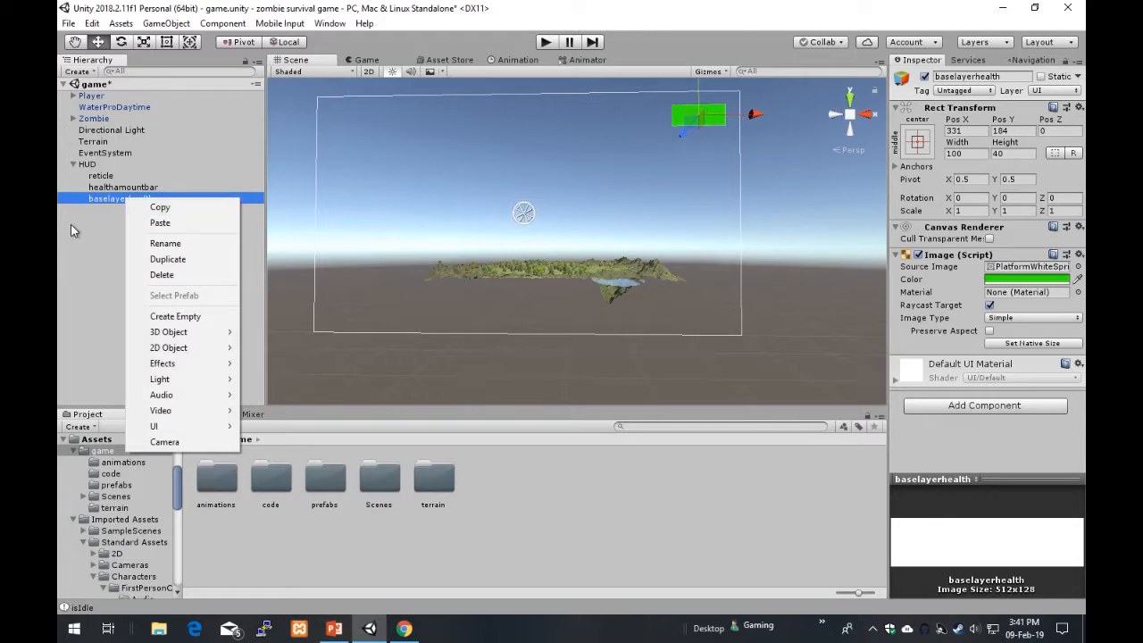
click(171, 247)
key(ctrl+c)
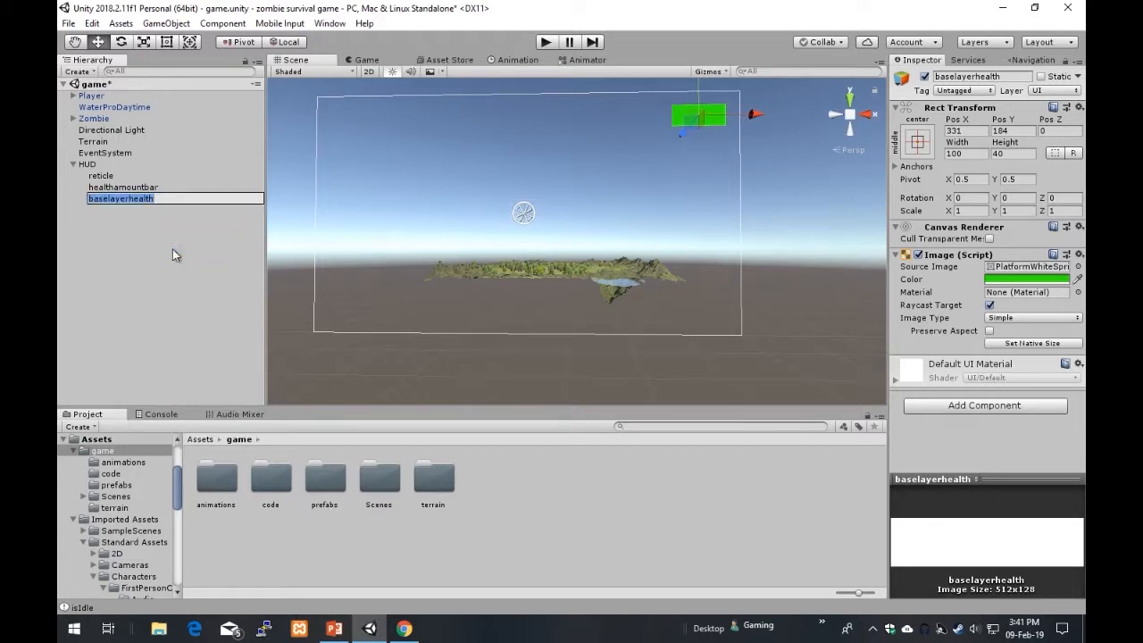
click(134, 177)
click(138, 189)
right_click(138, 191)
click(171, 238)
key(ctrl+v)
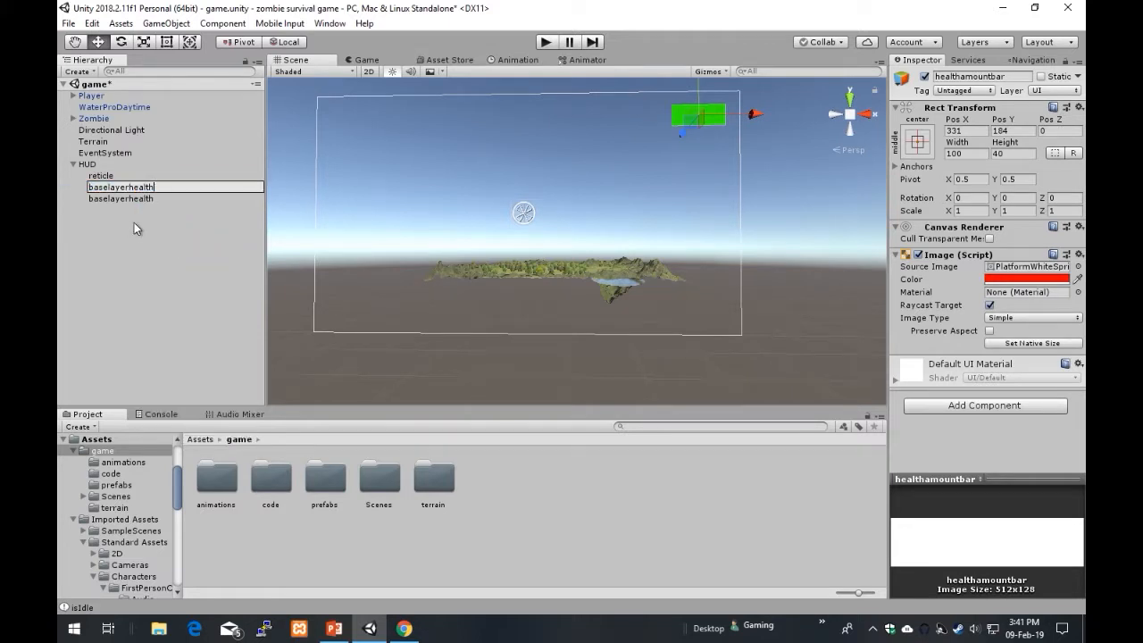
- Rename the green image under HUD as healthamountbar
right_click(141, 196)
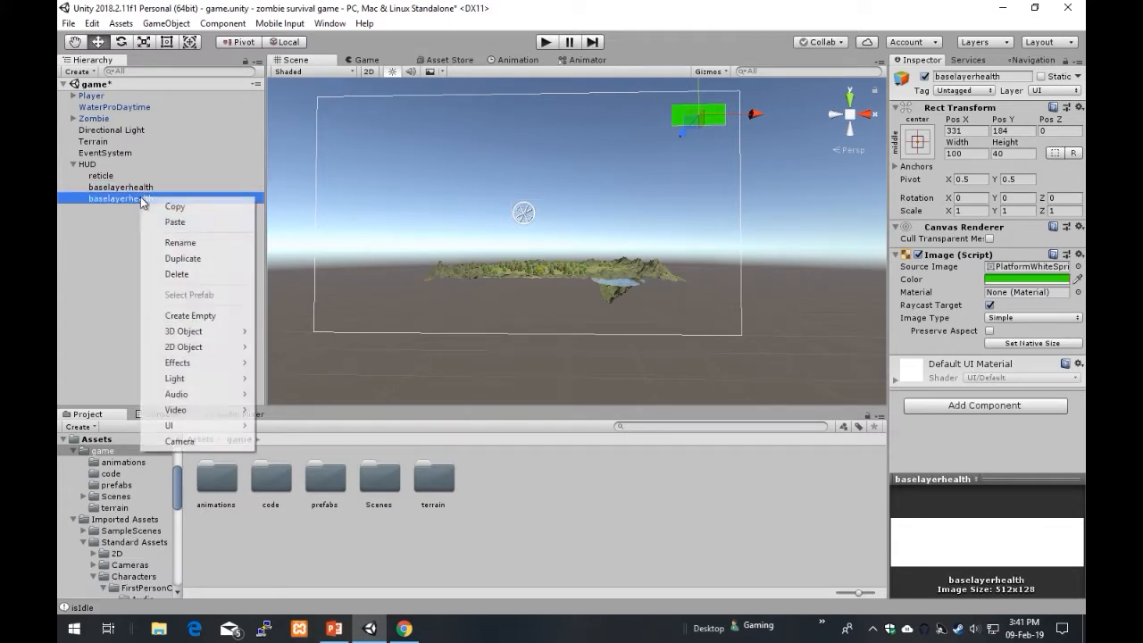
click(165, 246)
text(healt)
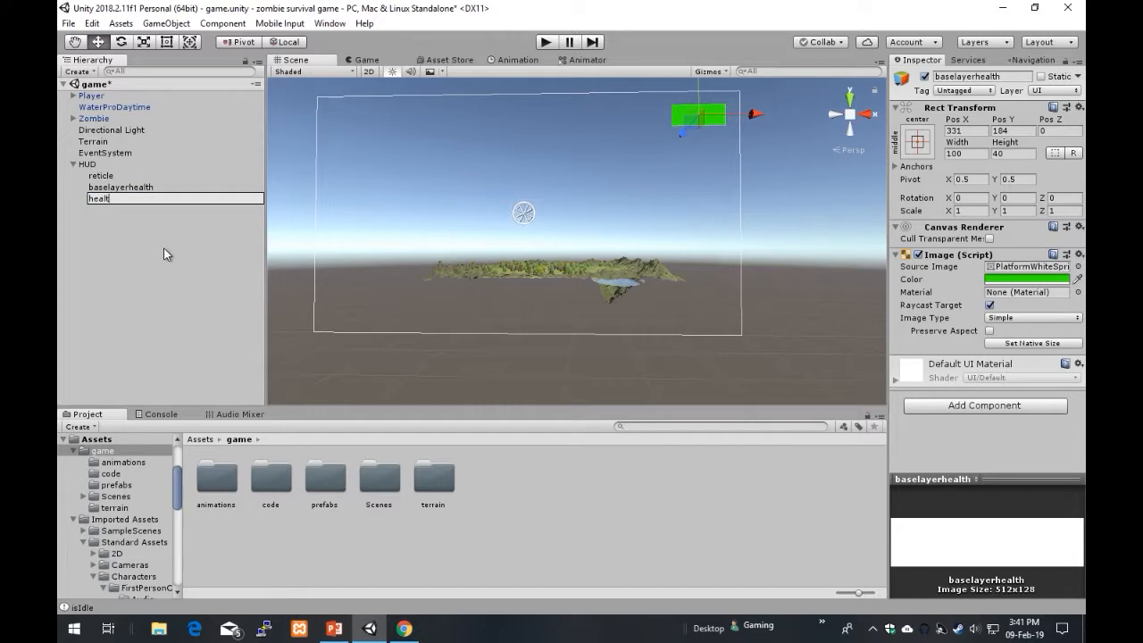
text(hamountbar)
click(163, 255)
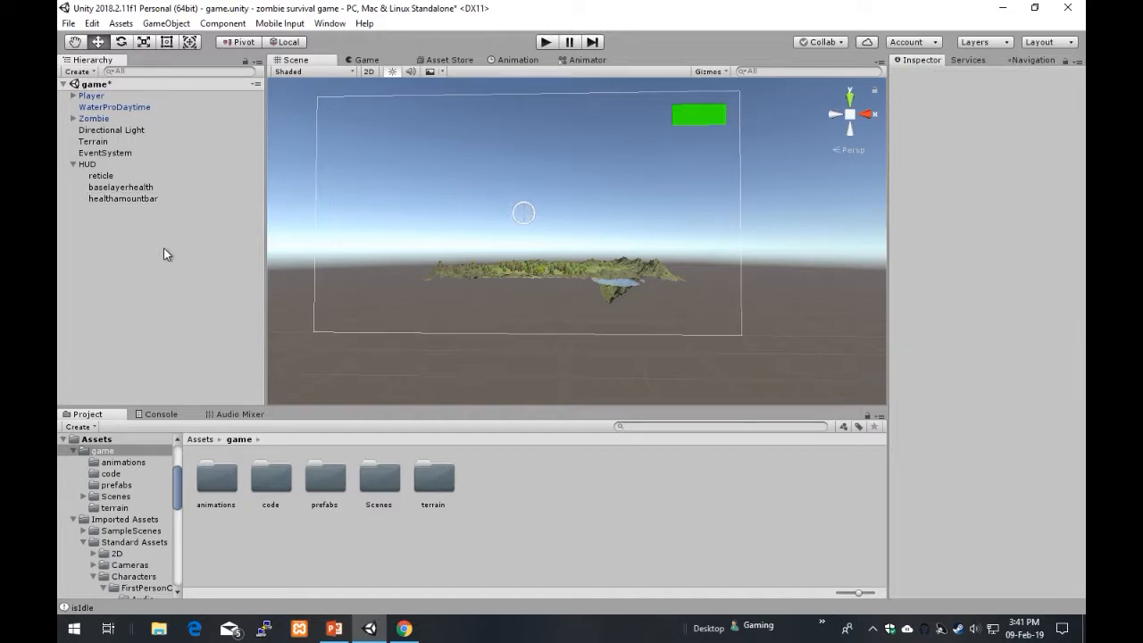
- Set healthamountbar's image type to Filled with the Horizontal fill method, keeping its fill amount at 1
click(136, 199)
click(132, 187)
click(134, 198)
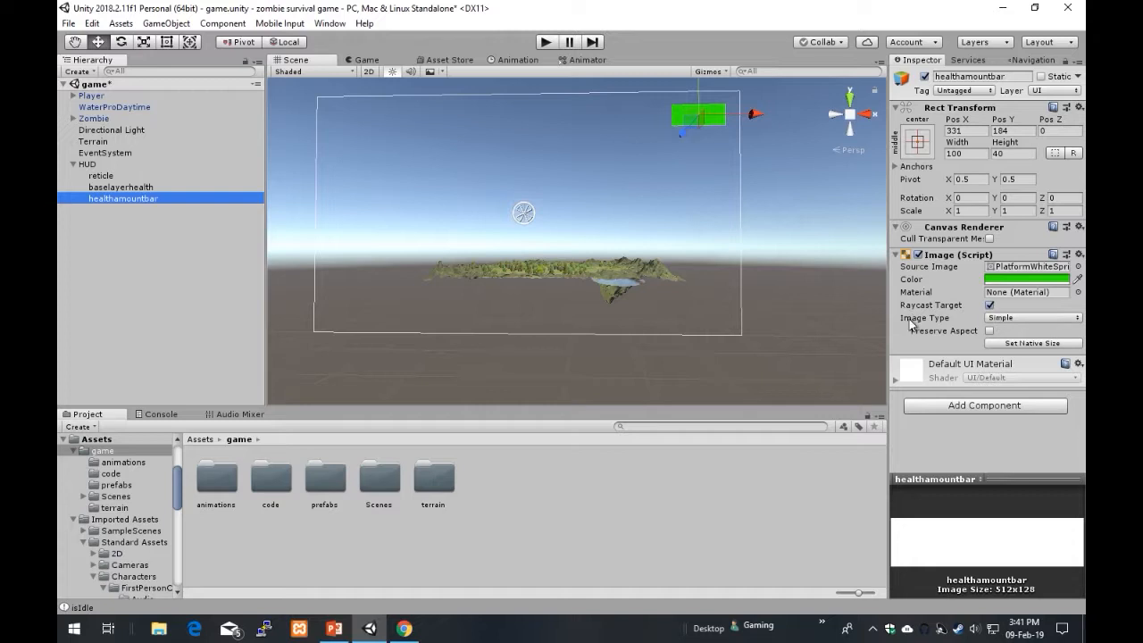
click(1014, 319)
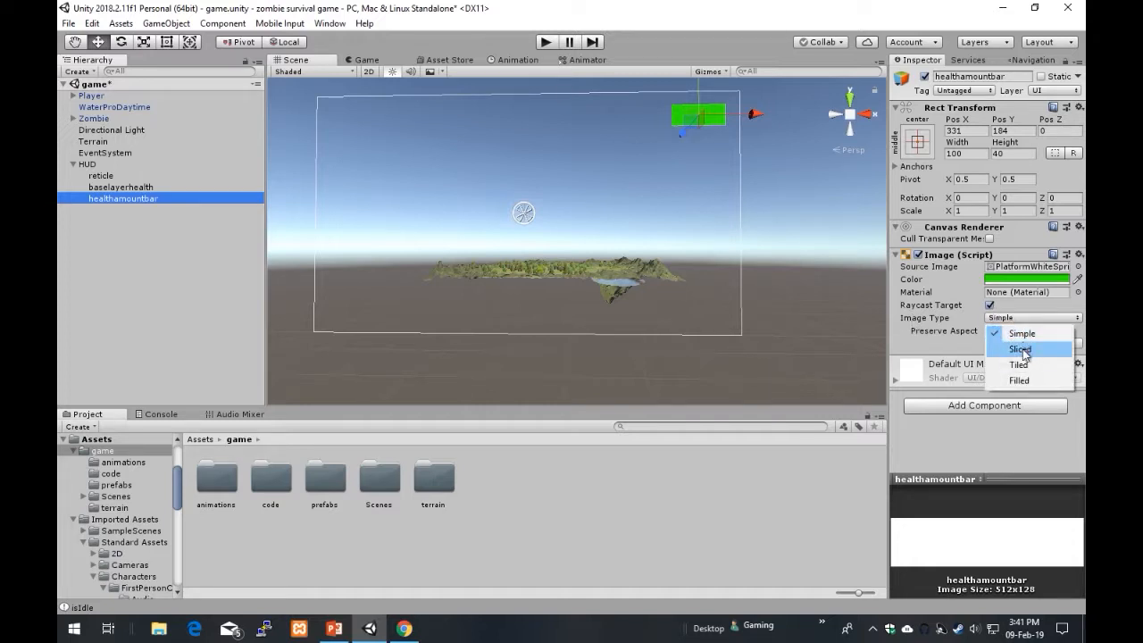
click(1029, 379)
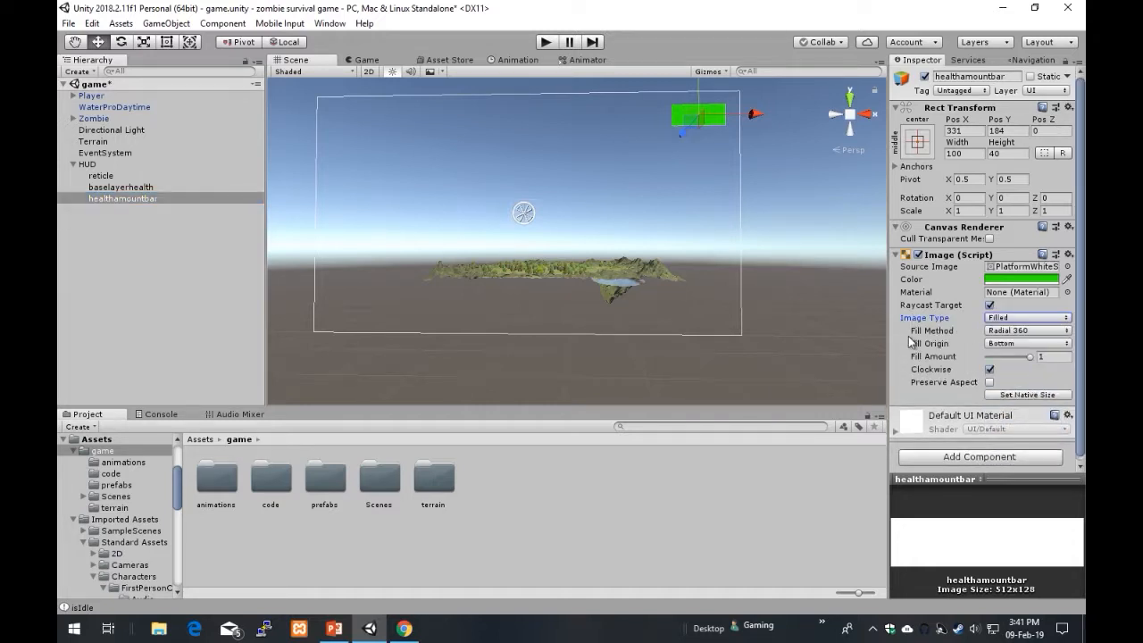
click(1019, 331)
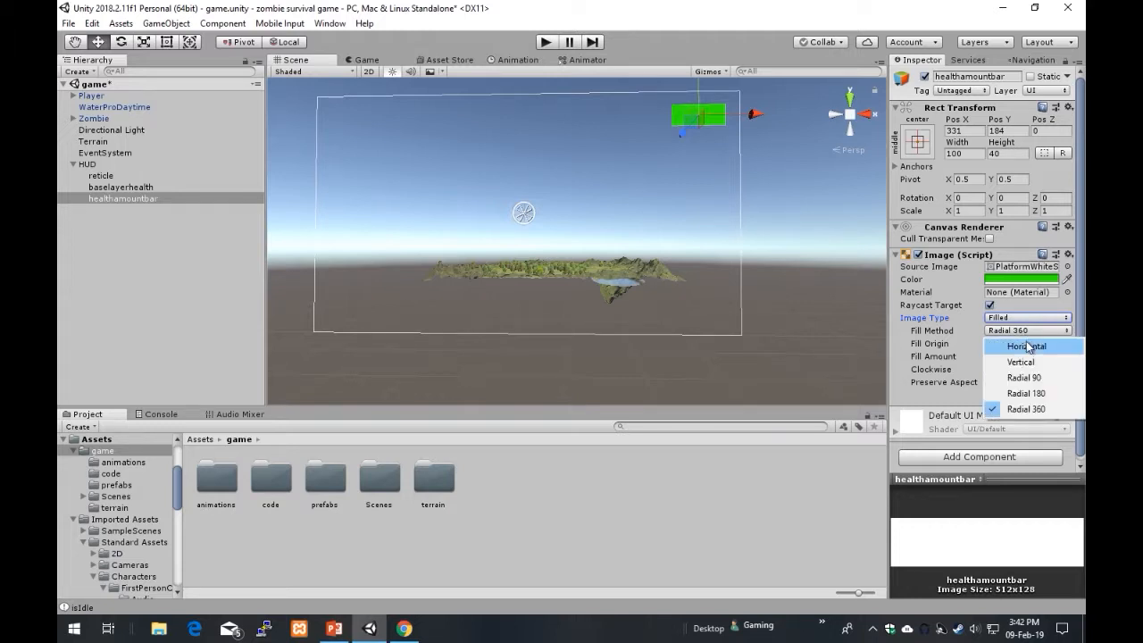
click(1023, 346)
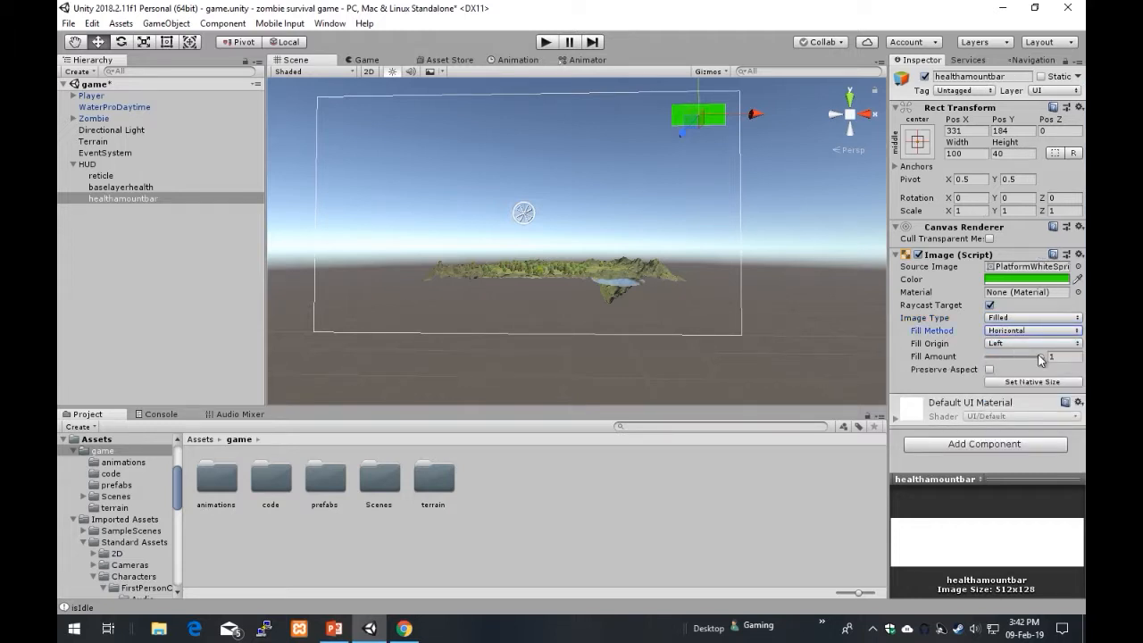
mouse_move(1040, 356)
mouse_down()
mouse_move(987, 358)
mouse_move(1041, 358)
mouse_up()
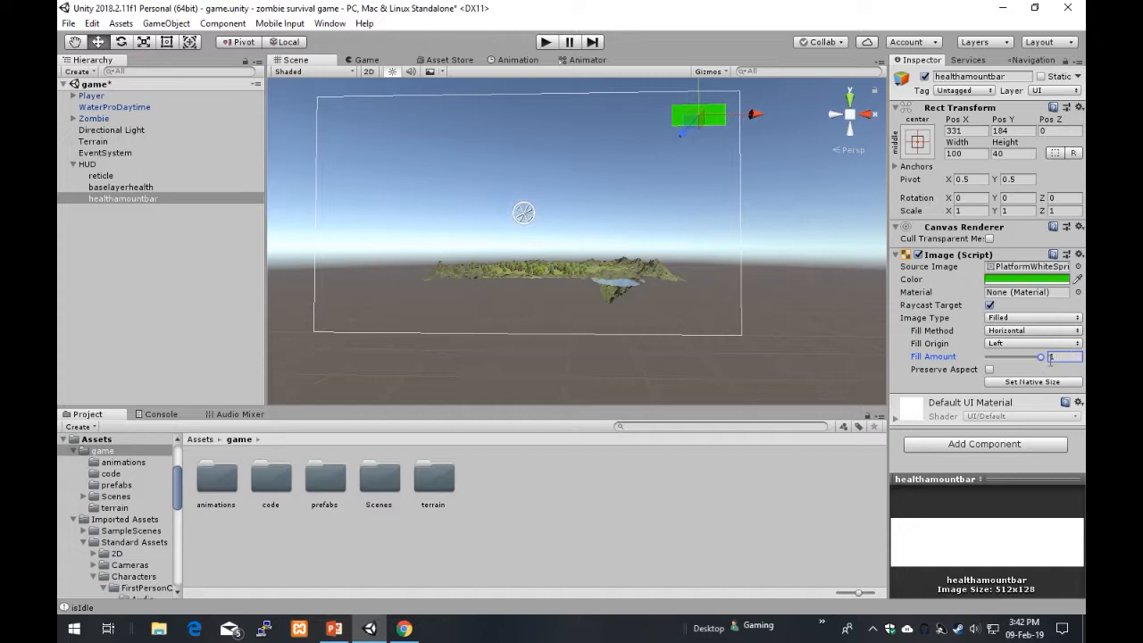
- Check how the green health bar and the reticle look in the Game view
mouse_move(1040, 356)
mouse_down()
mouse_move(972, 355)
mouse_move(1042, 358)
mouse_up()
click(737, 367)
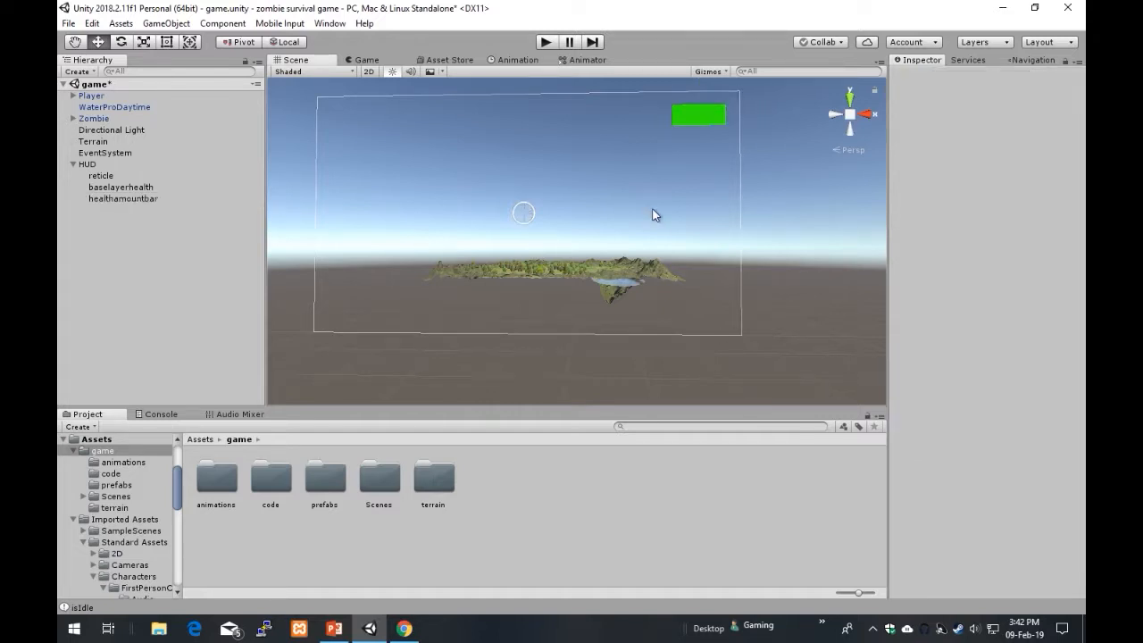
click(107, 199)
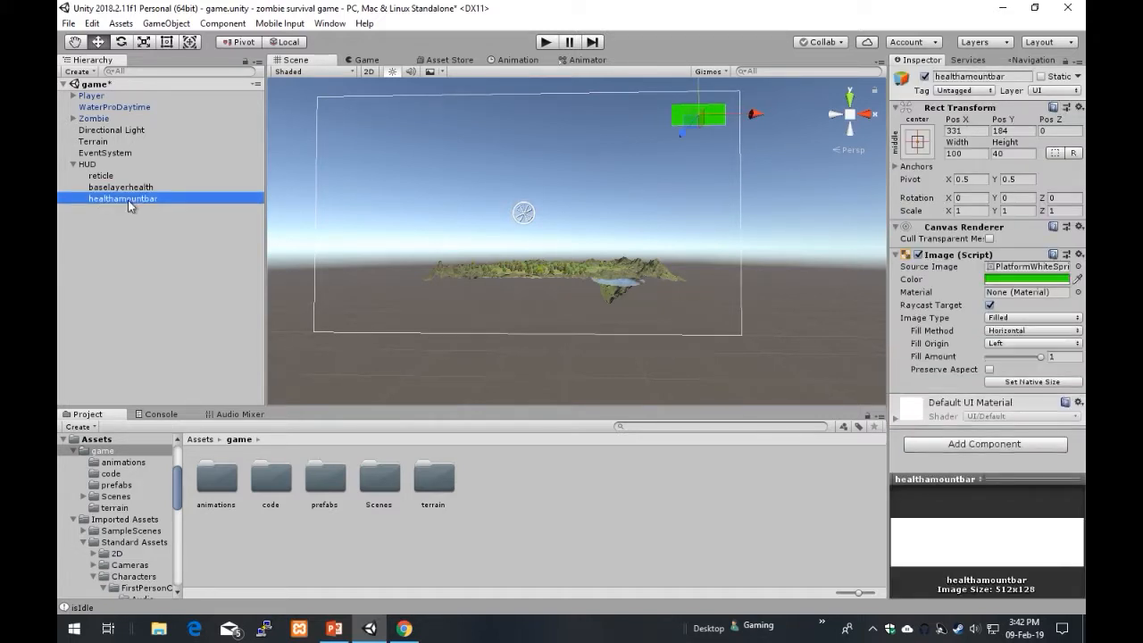
click(128, 228)
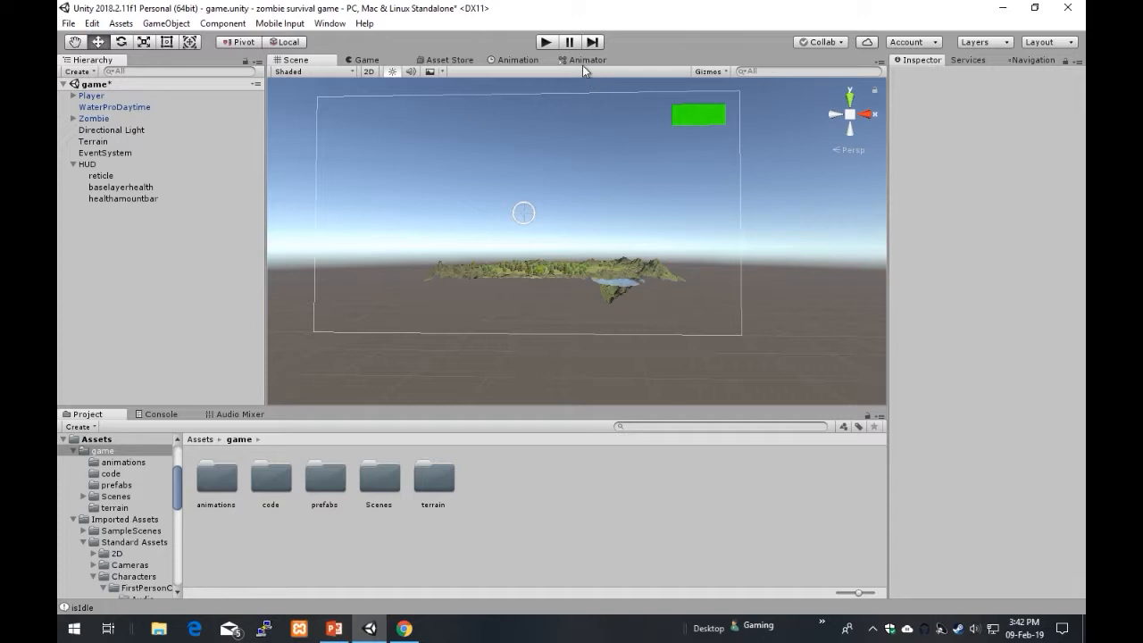
click(378, 63)
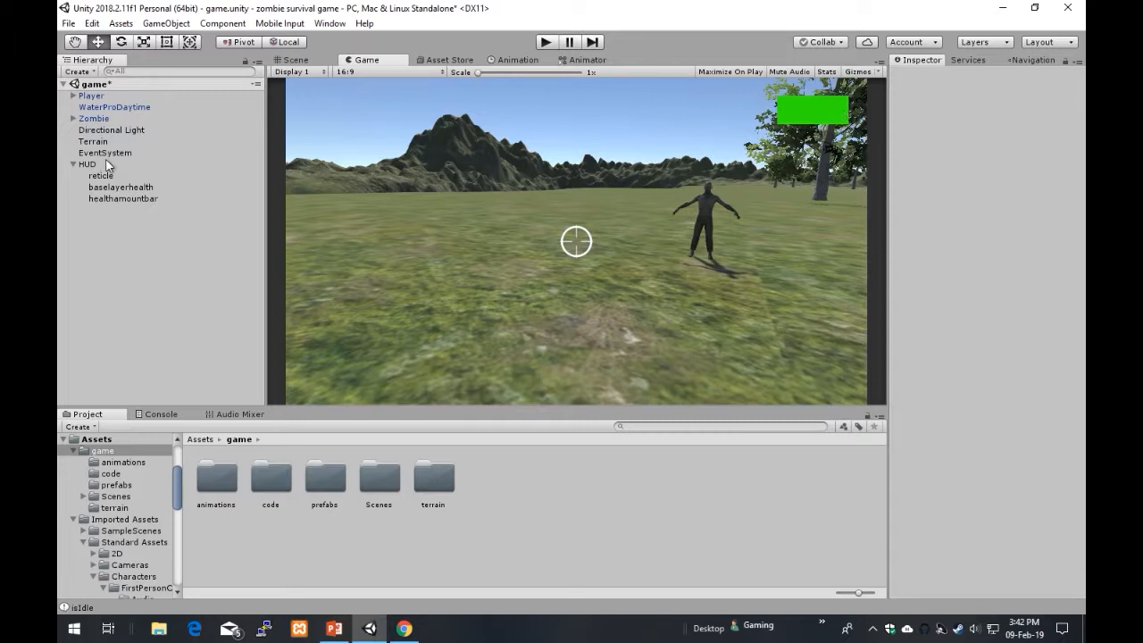
click(294, 60)
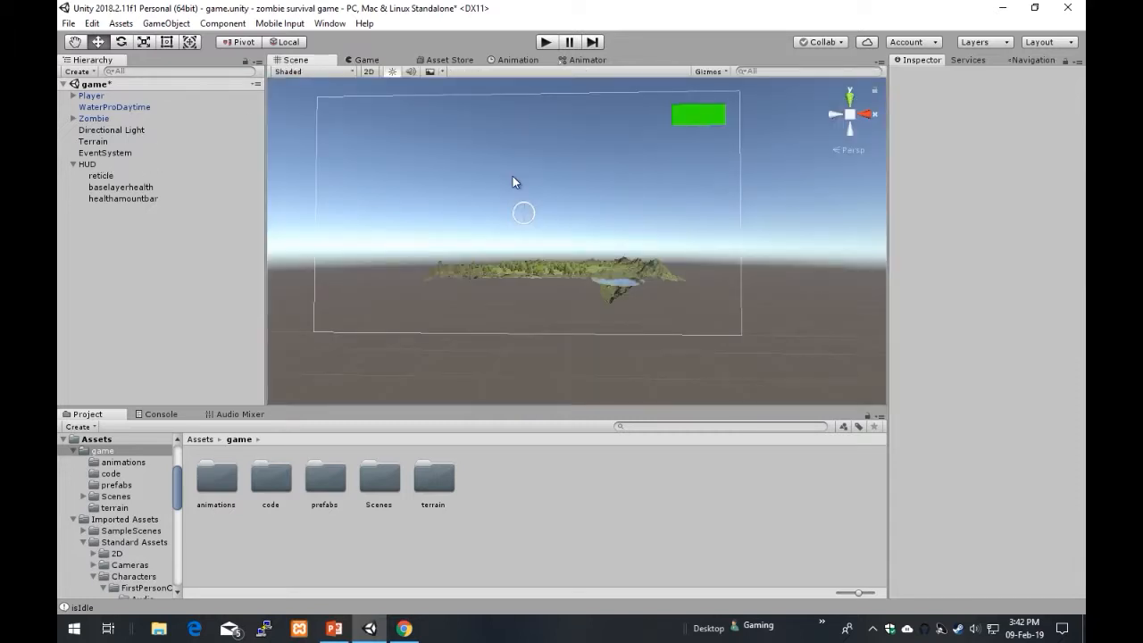
- Frame the HUD canvas straight on from the back in the Scene view and compare it with the Game view
right_drag(596, 189, 519, 156)
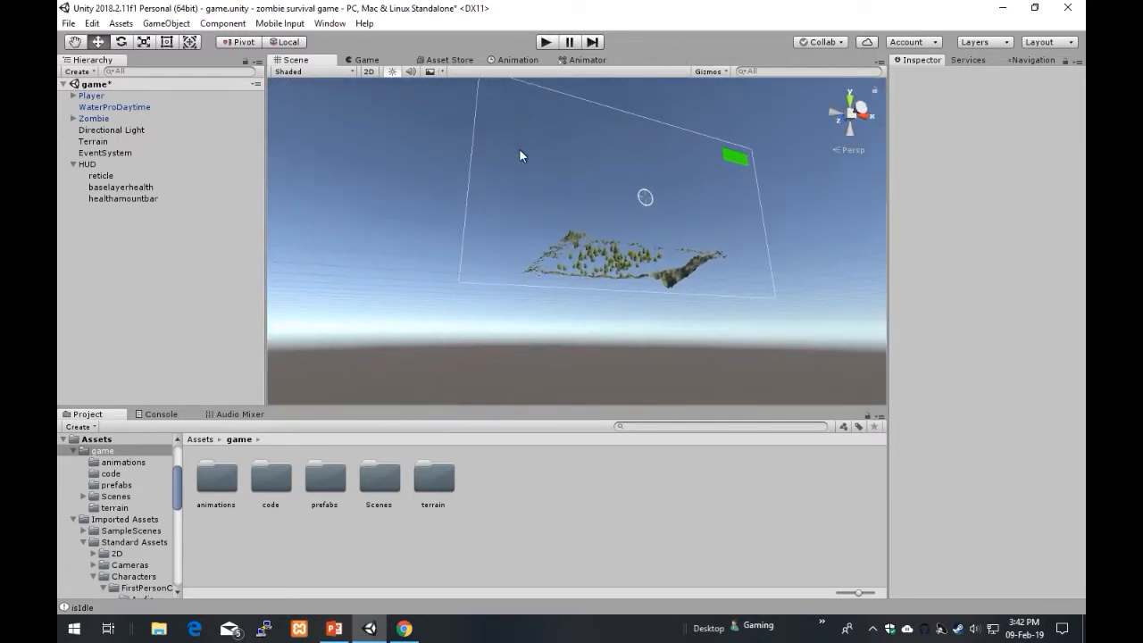
double_click(97, 164)
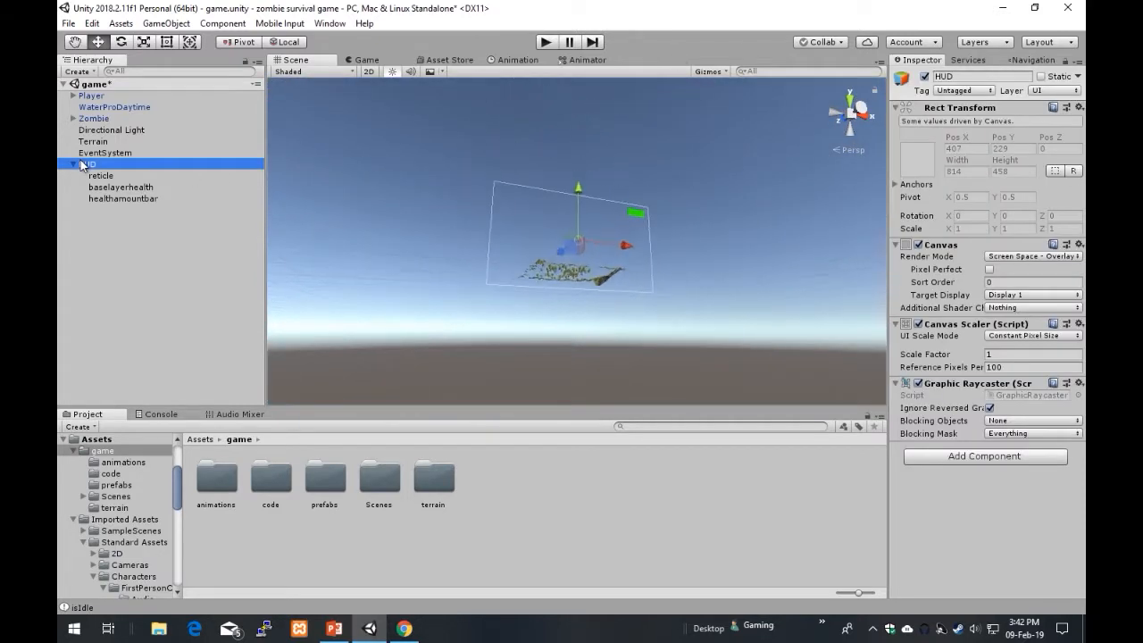
click(839, 118)
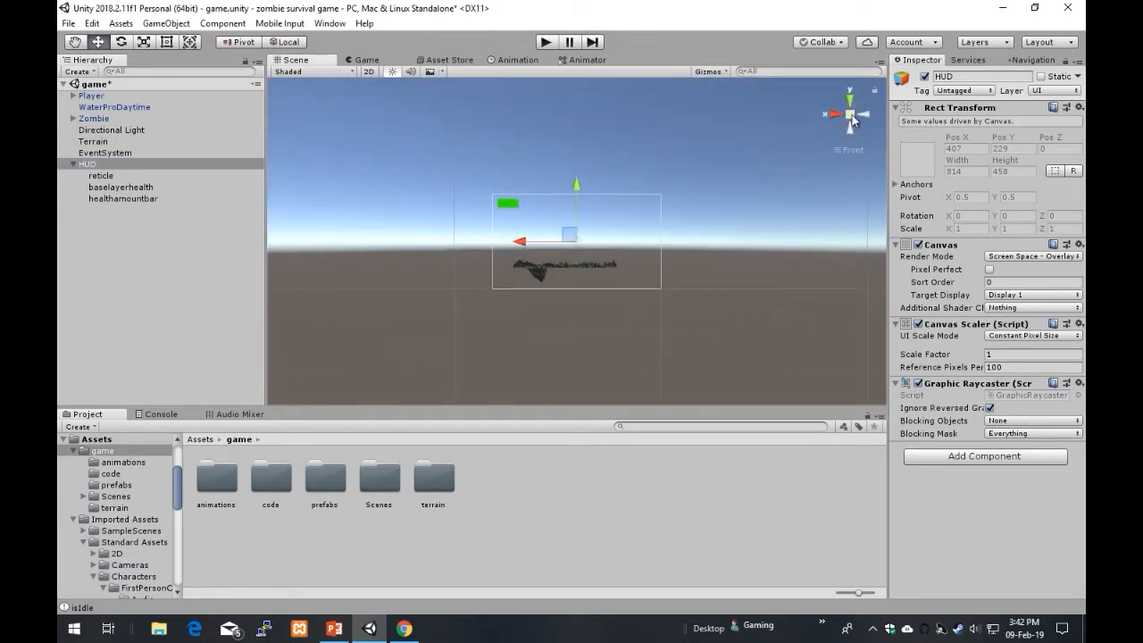
click(863, 115)
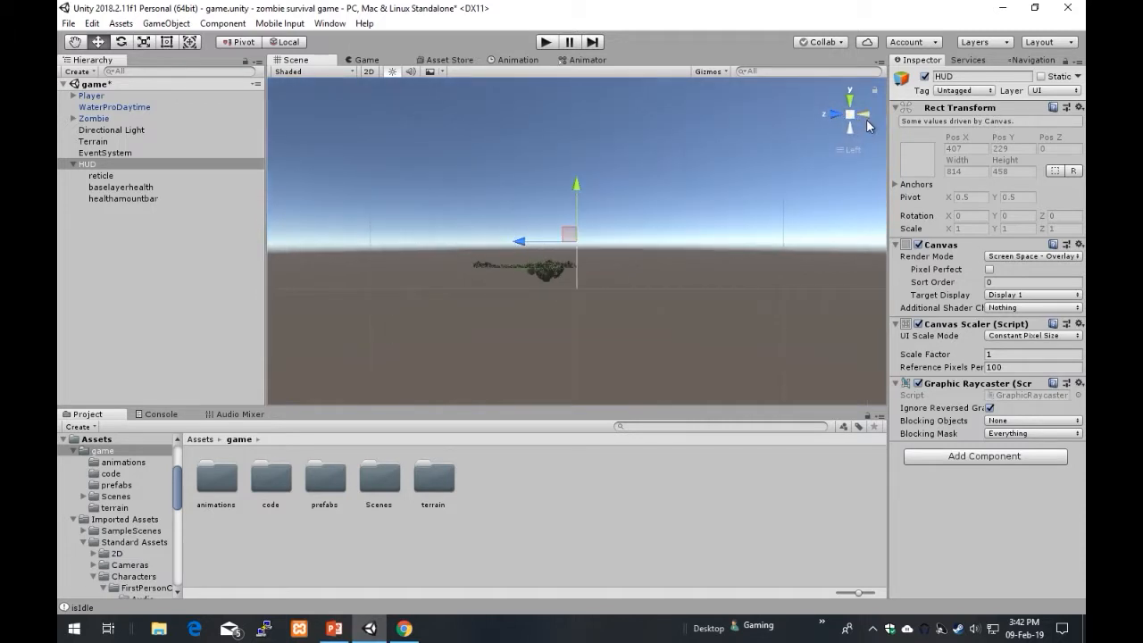
click(864, 116)
scroll(654, 207, up, 5)
scroll(654, 207, up, 2)
scroll(666, 250, down, 2)
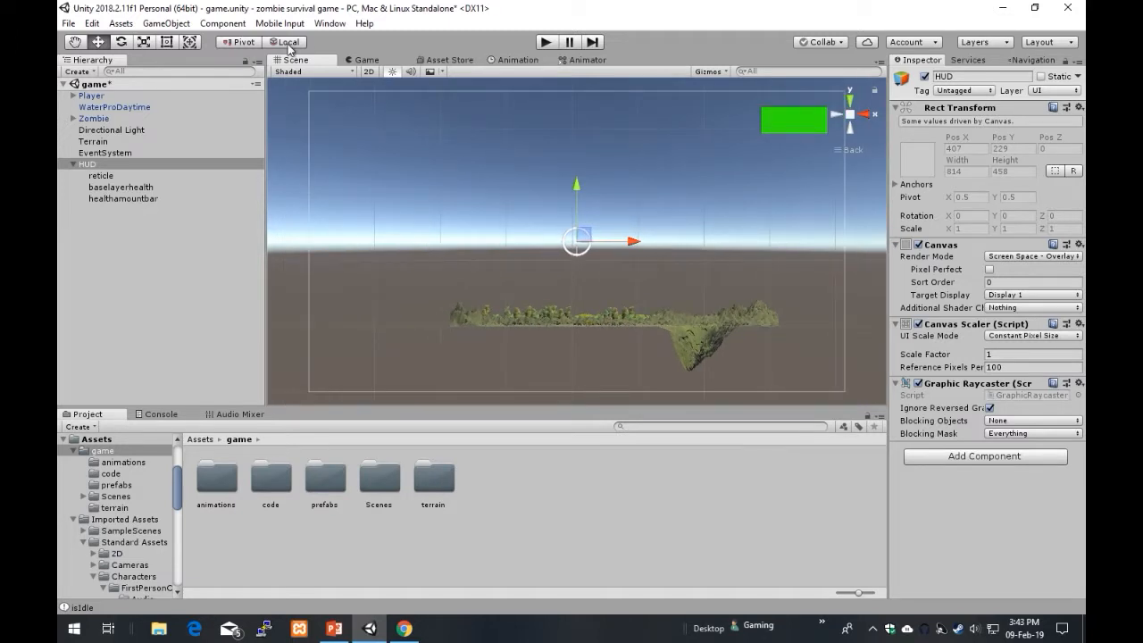
click(367, 60)
click(308, 62)
- Add a UI Text element under HUD and move it over the green health bar, at about X 373, Y 180
right_click(104, 166)
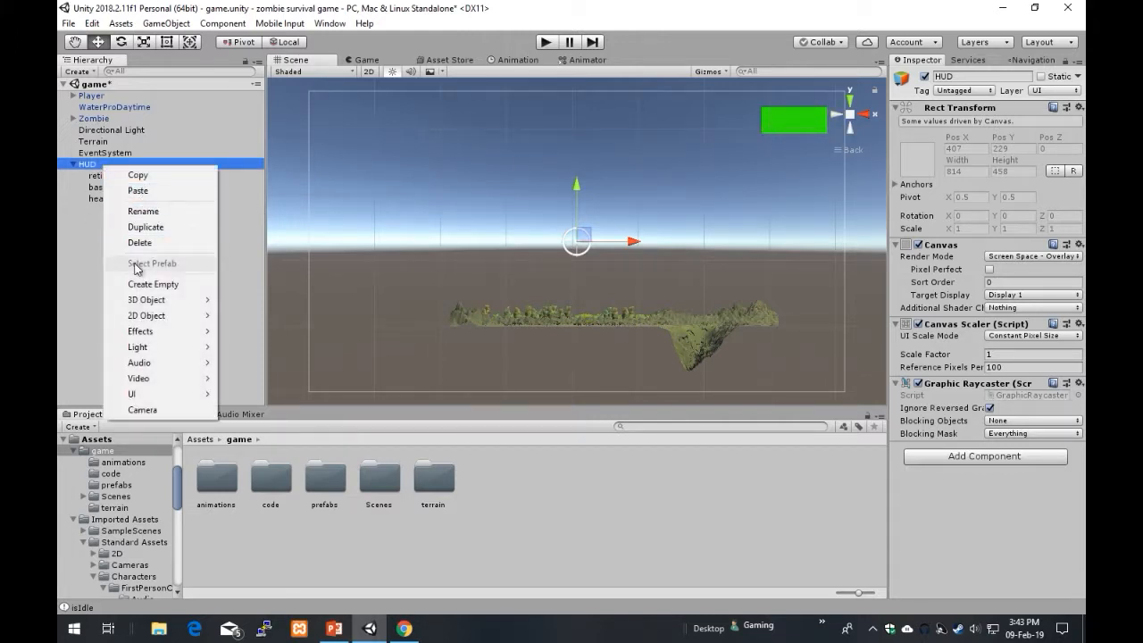
mouse_move(147, 393)
click(246, 392)
drag(610, 244, 834, 241)
drag(837, 129, 851, 63)
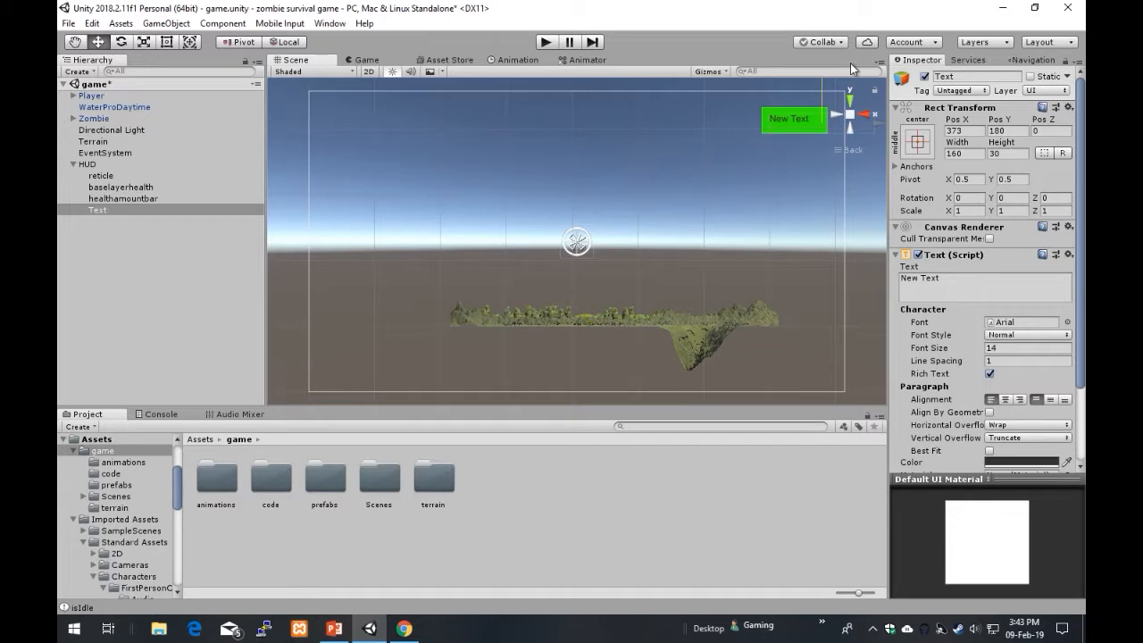
- Set the new text element's content to Health and centre it on the green bar at about X 384, Y 179
click(942, 281)
text(Health)
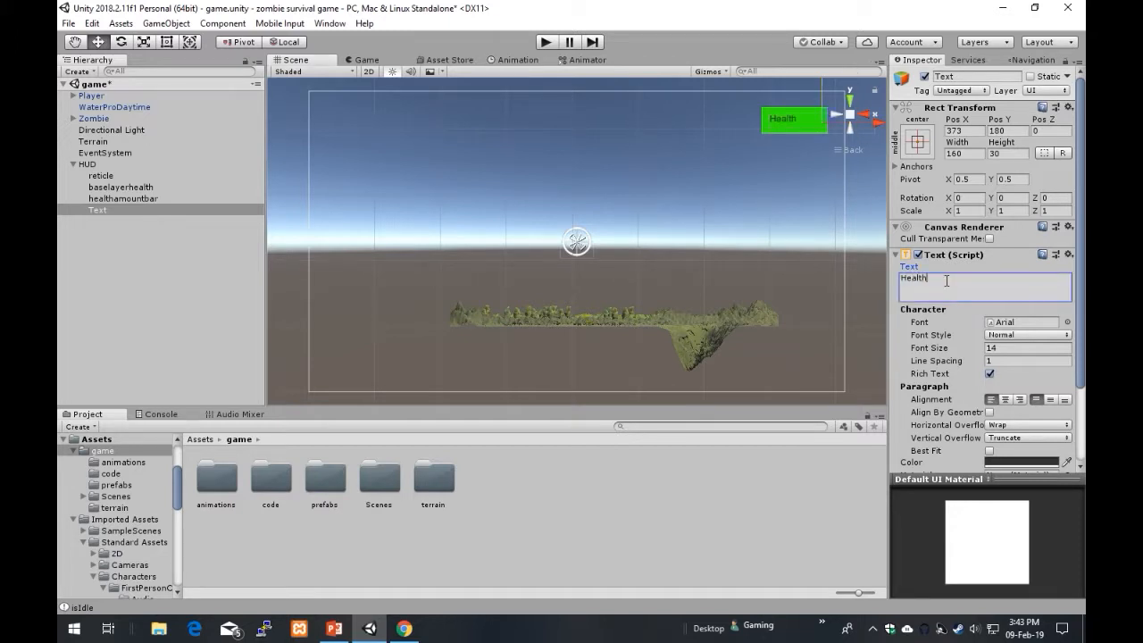
drag(876, 127, 883, 125)
drag(830, 85, 832, 86)
- Set the Health label's font size to 18, keep the Arial font, and preview it in the Game view
click(1003, 349)
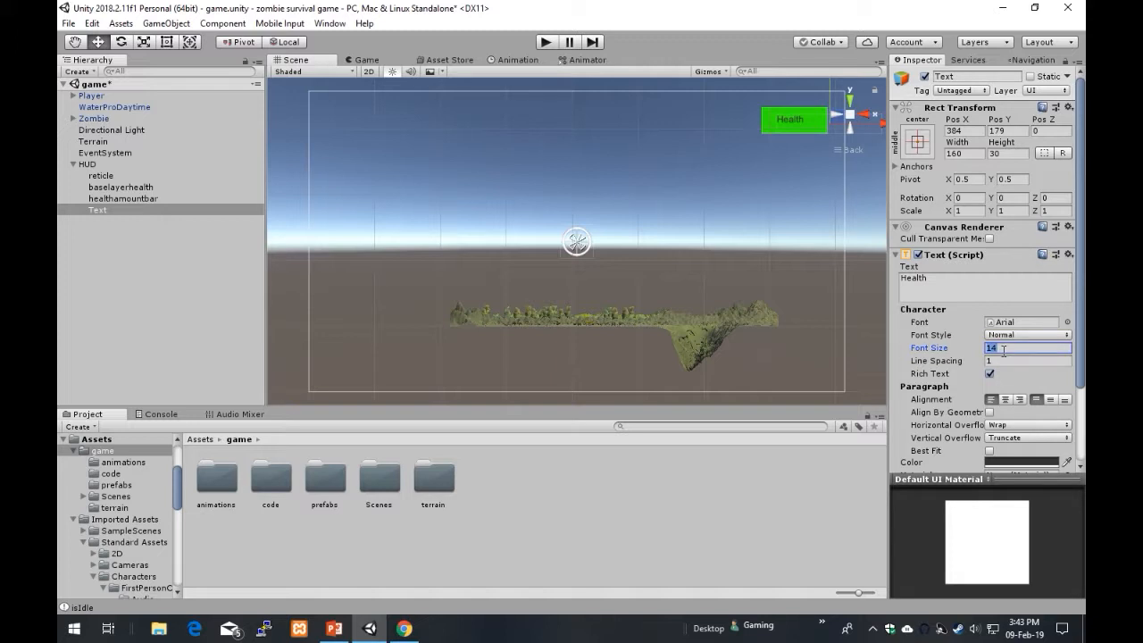
text(18)
click(755, 452)
click(787, 125)
click(1067, 321)
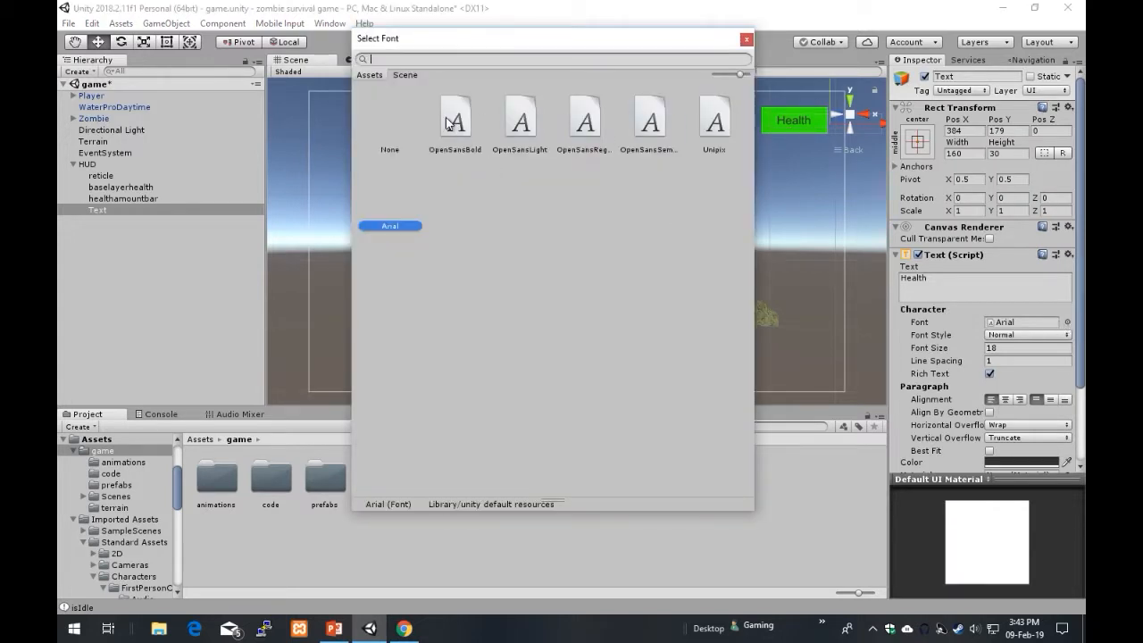
click(745, 39)
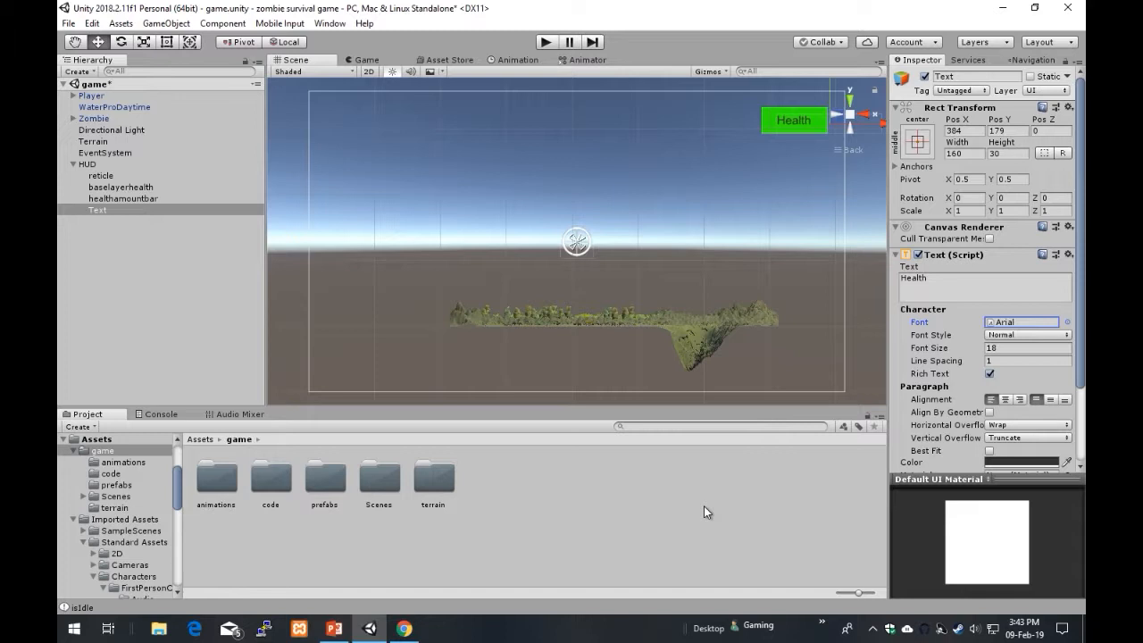
scroll(767, 283, down, 2)
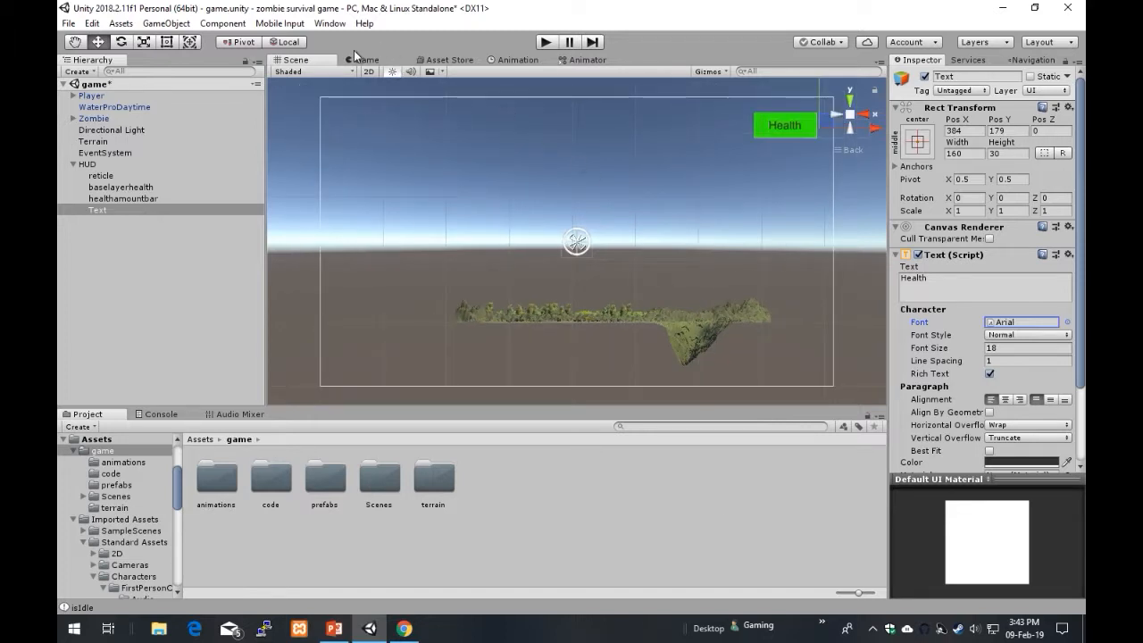
click(363, 60)
click(294, 60)
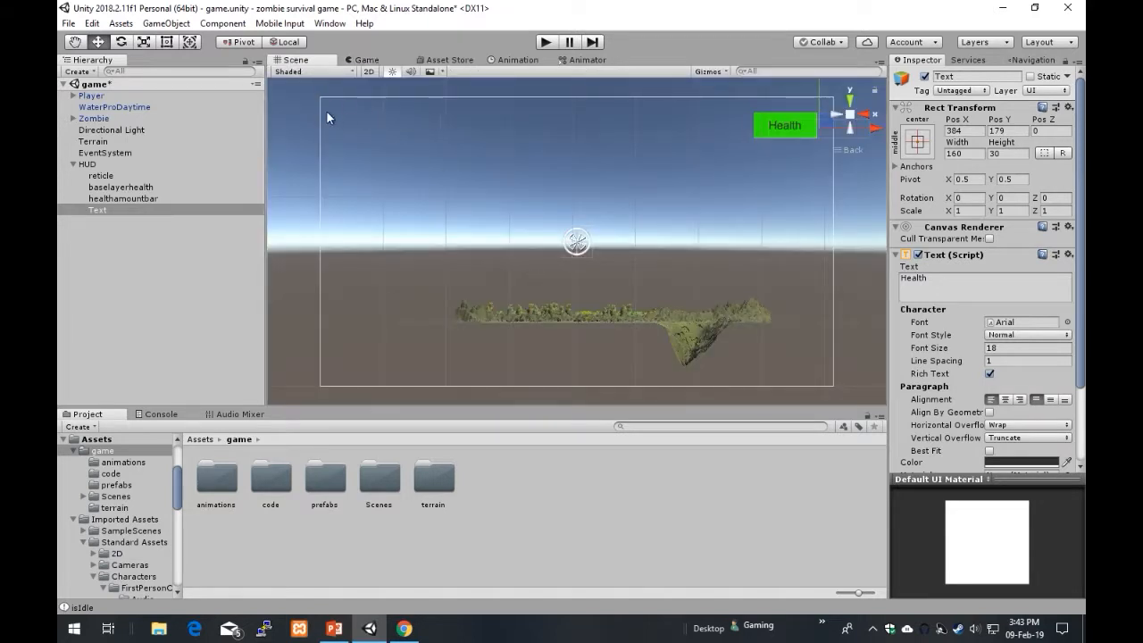
- Add a second UI Text element under HUD and move it to the canvas's upper-left corner, at about X -306, Y 195
right_click(98, 167)
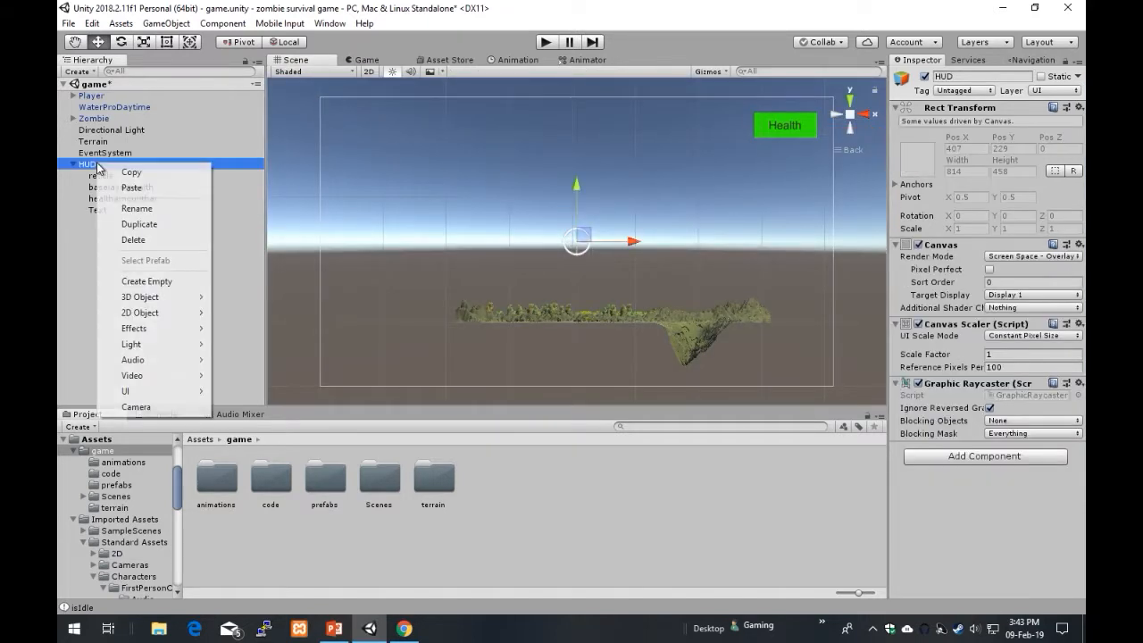
mouse_move(146, 391)
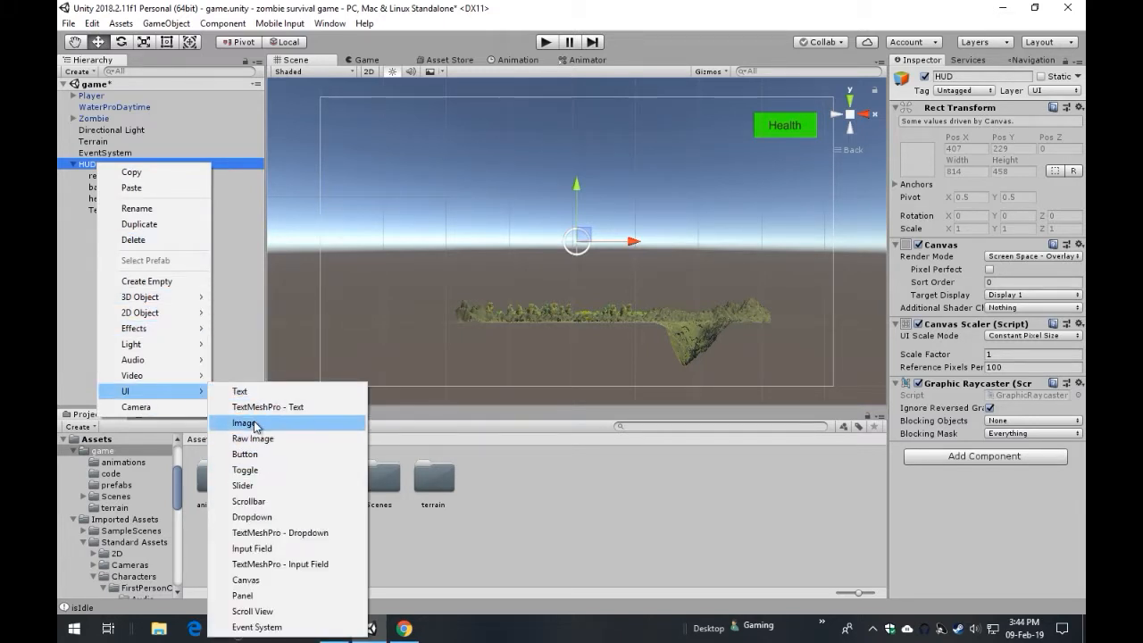
click(251, 391)
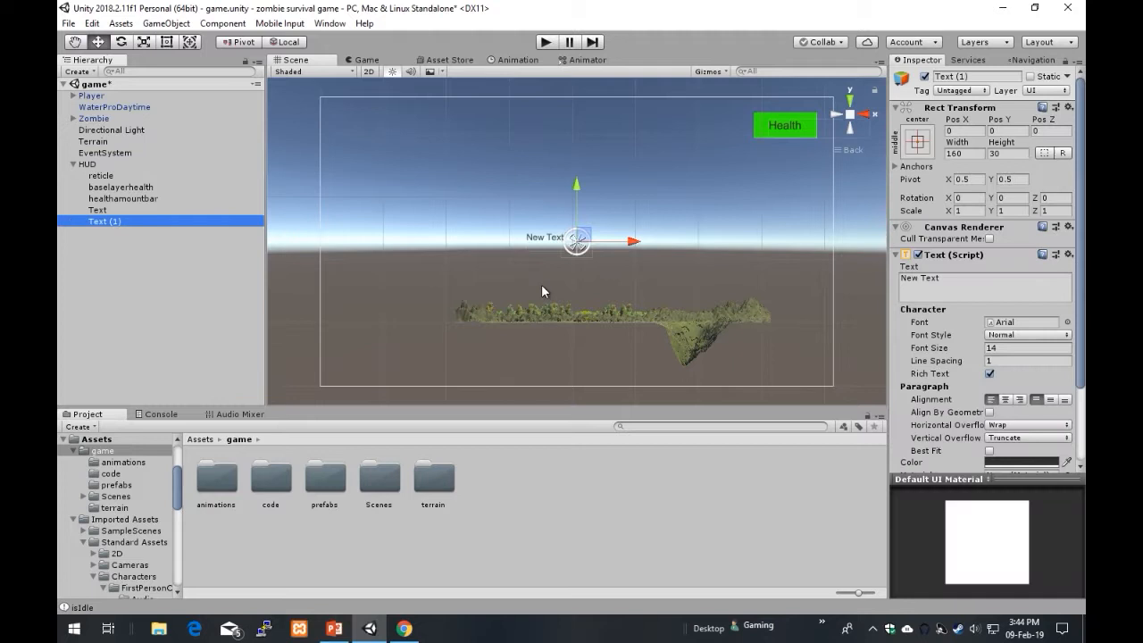
drag(635, 241, 480, 239)
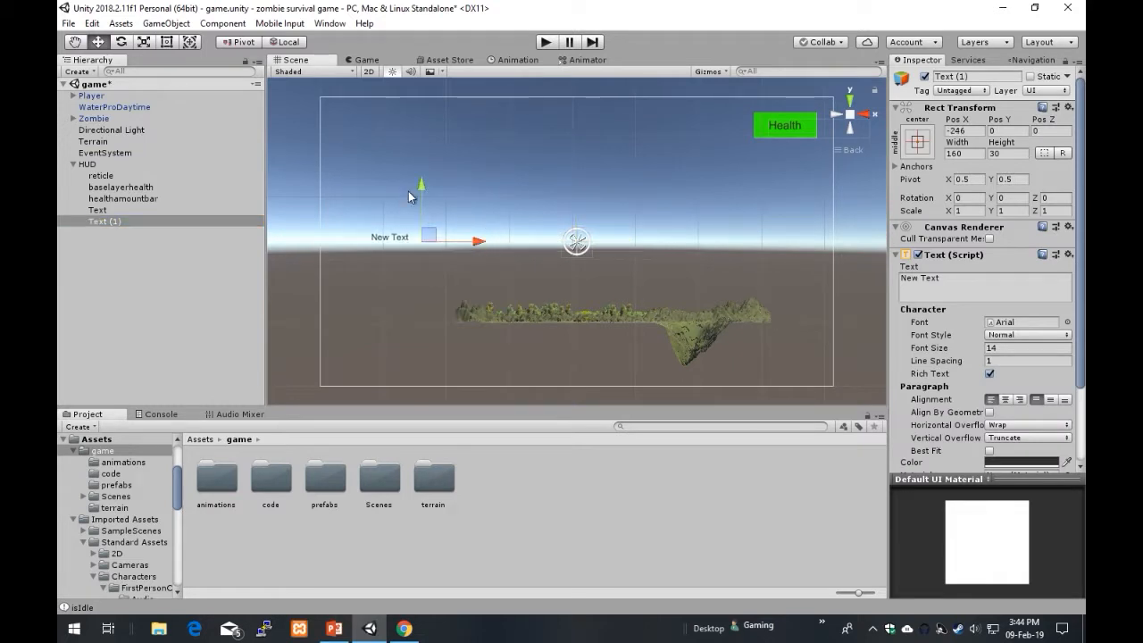
drag(424, 189, 425, 69)
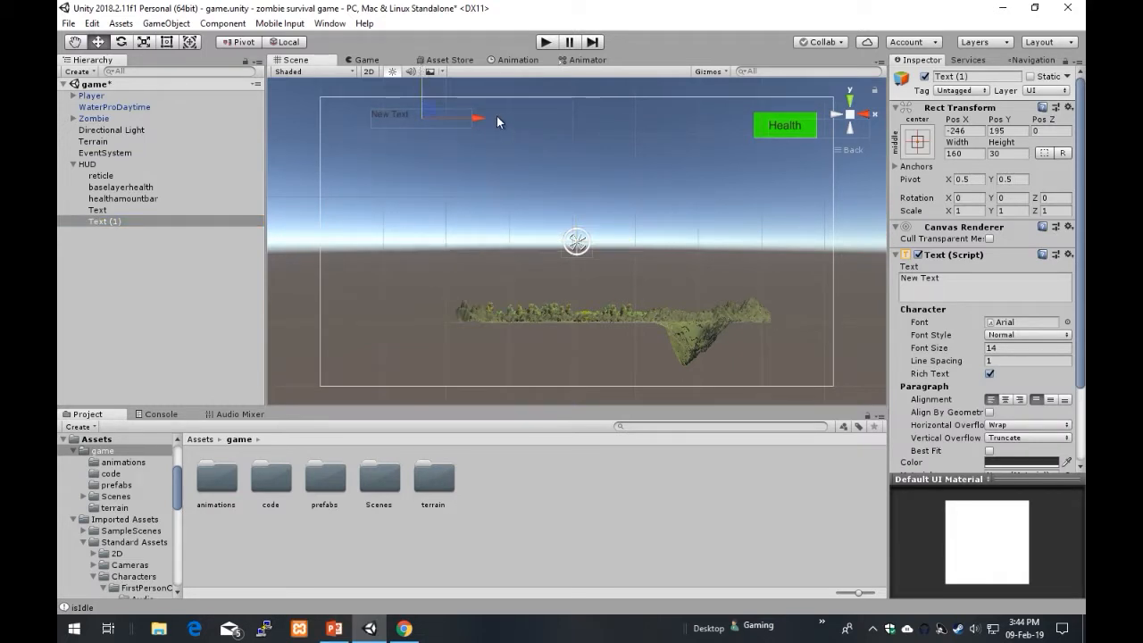
drag(480, 121, 448, 117)
- Set the upper-left text element's content to "Score:" with font size 18
click(997, 280)
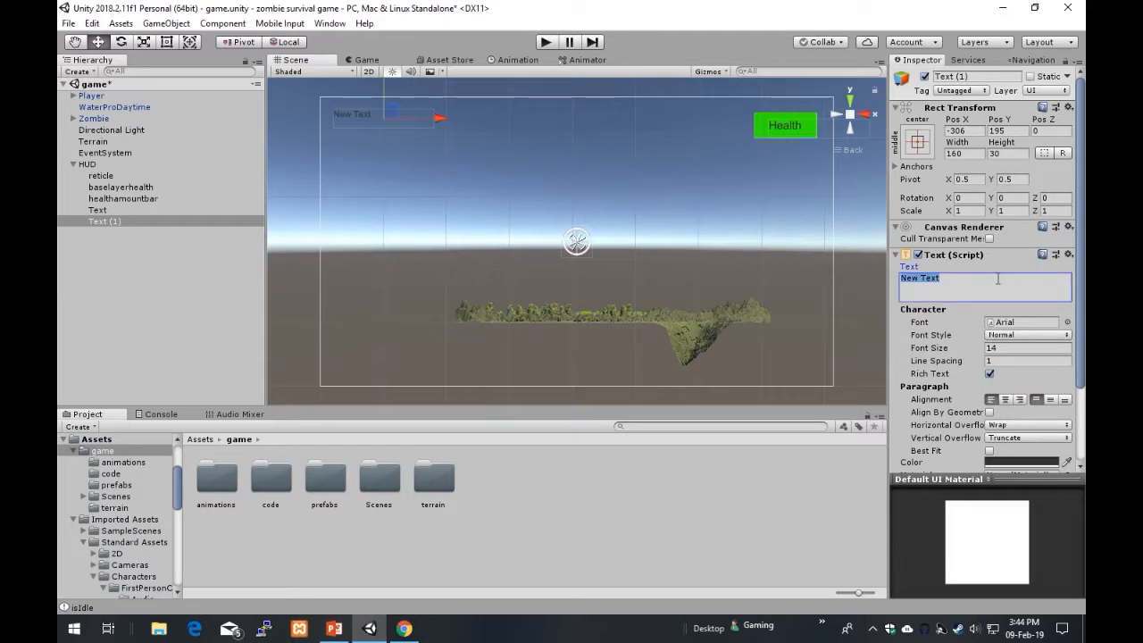
text(Score:)
click(125, 209)
click(117, 223)
click(1017, 349)
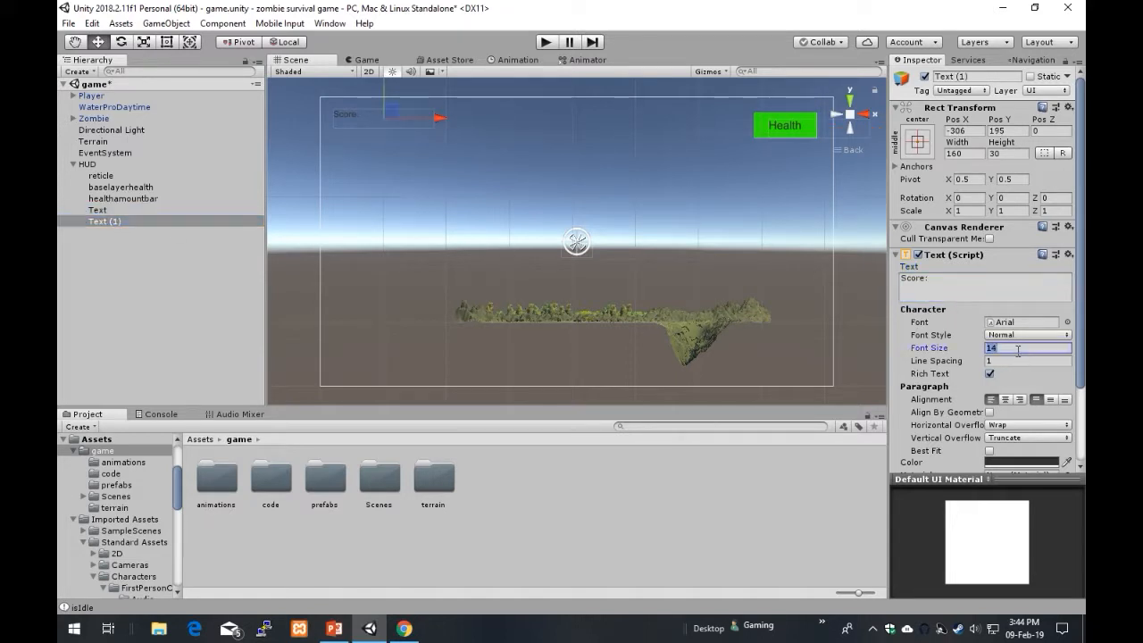
text(18)
click(206, 373)
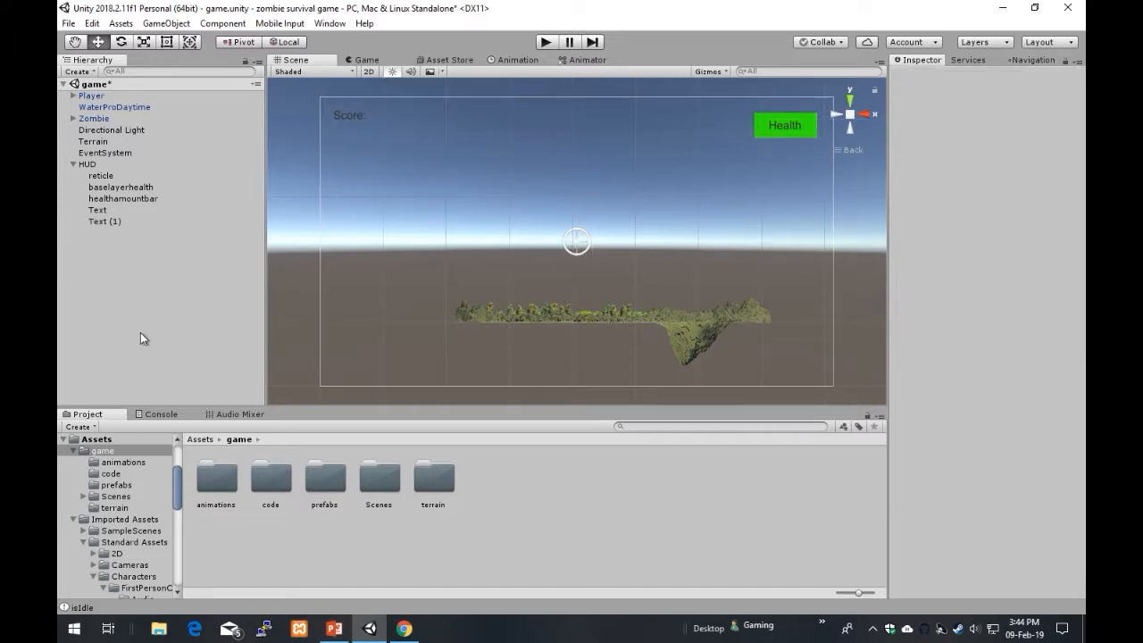
- Rename the text object showing "Score:" as Score
click(104, 220)
right_click(104, 220)
click(114, 262)
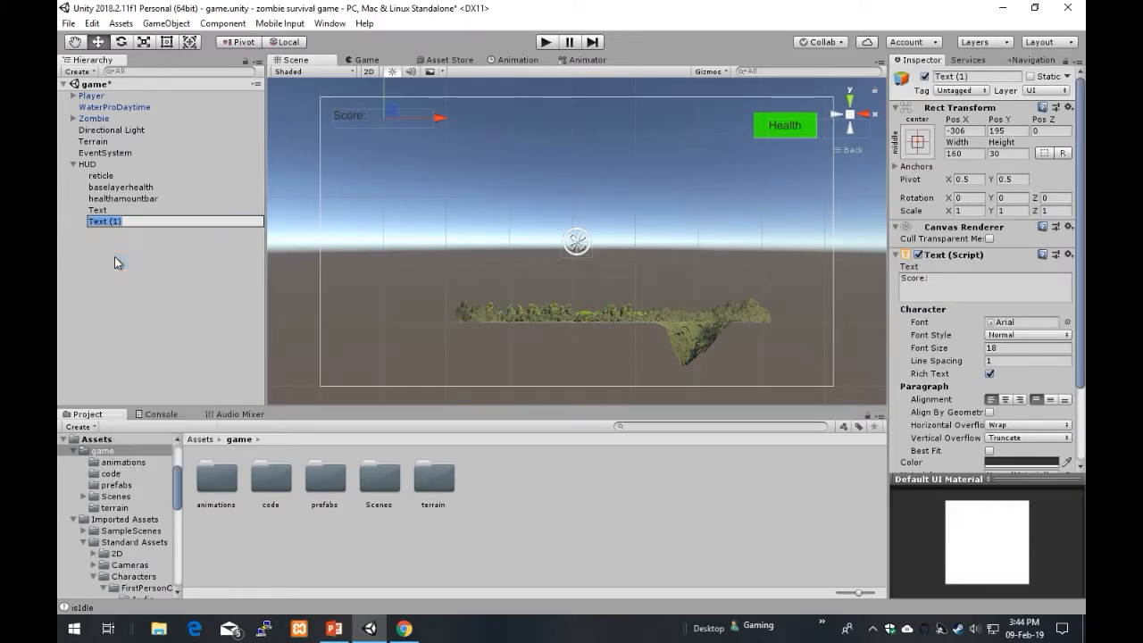
text(Score)
click(114, 263)
- Rename the Health label's text object as healthtxt
right_click(97, 210)
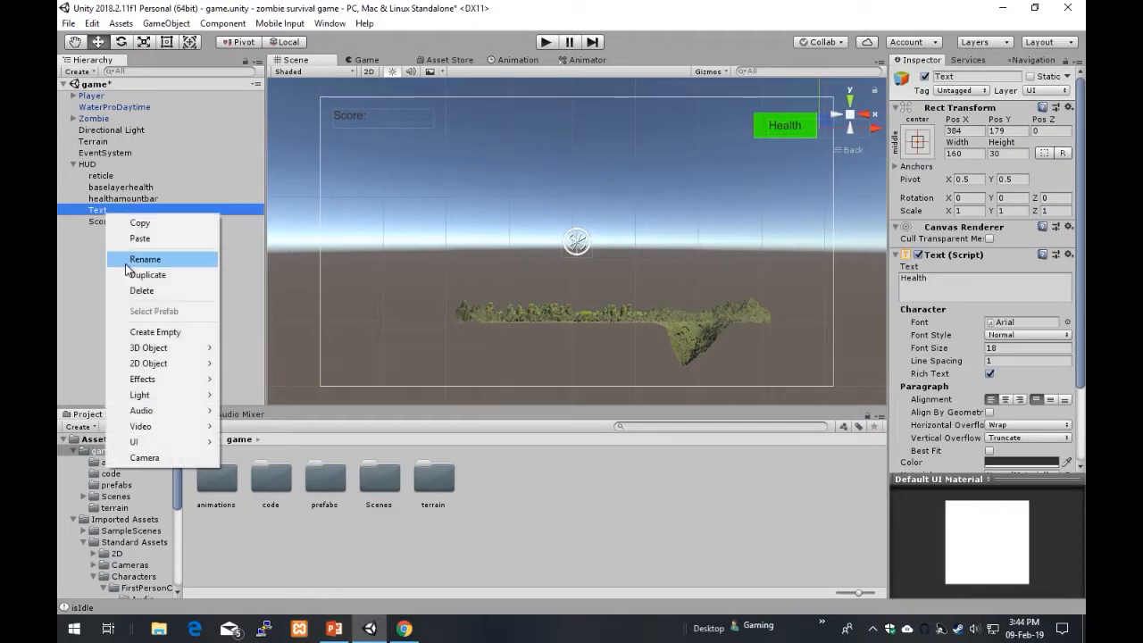
click(128, 262)
text(healthtxt)
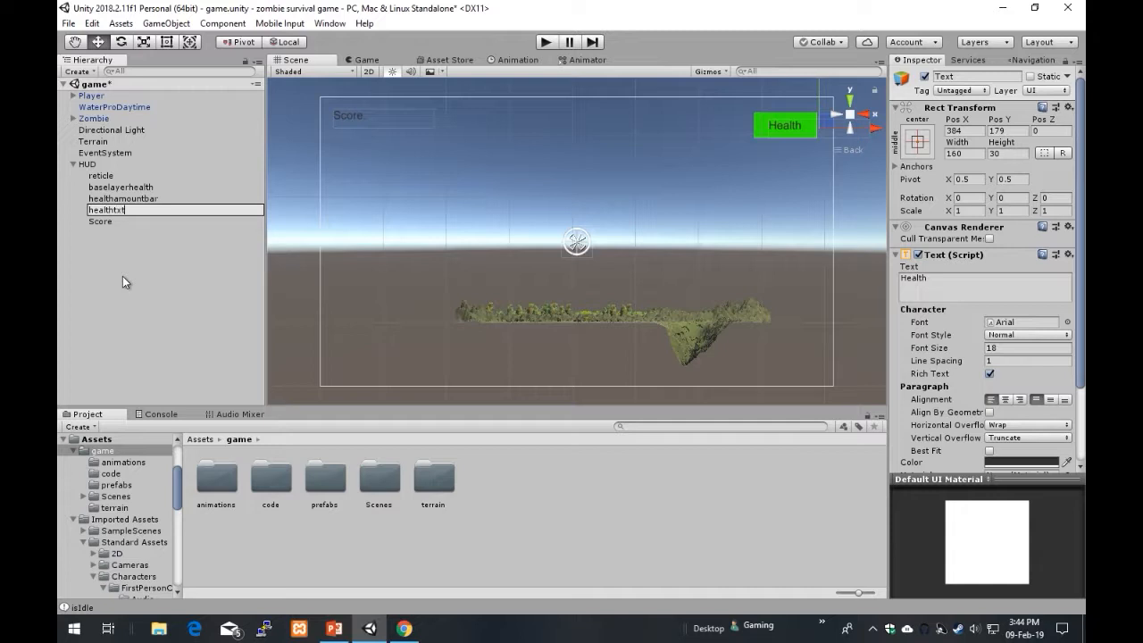
click(122, 276)
click(352, 115)
click(214, 304)
- Add a third UI Text element under HUD and place it just below the Score label, at about X -301, Y 148
right_click(82, 164)
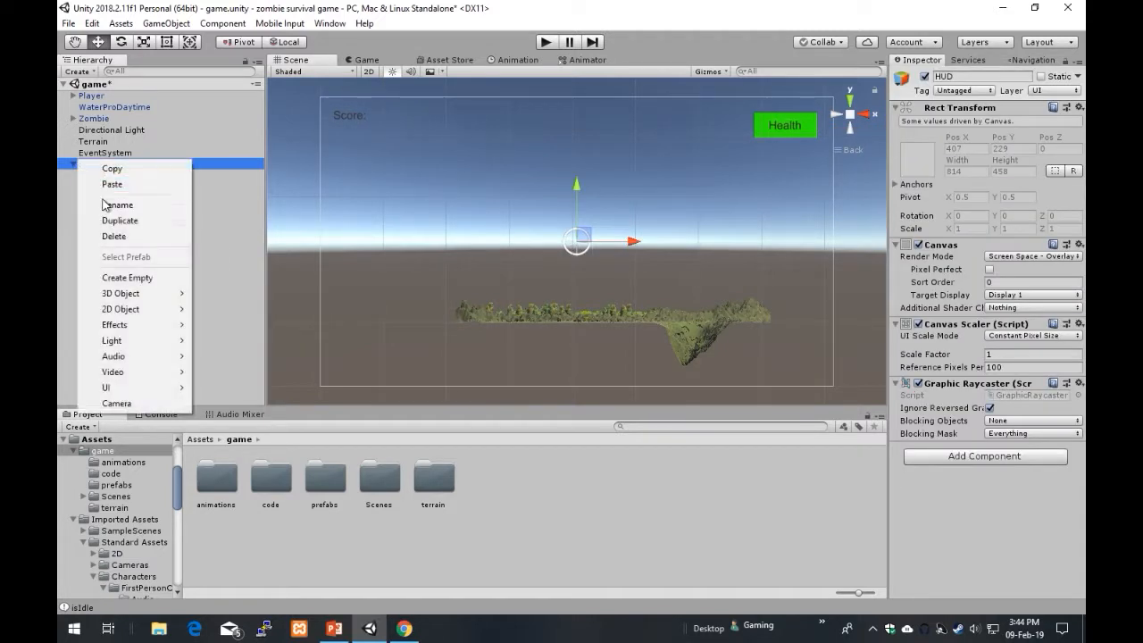
mouse_move(179, 387)
click(217, 387)
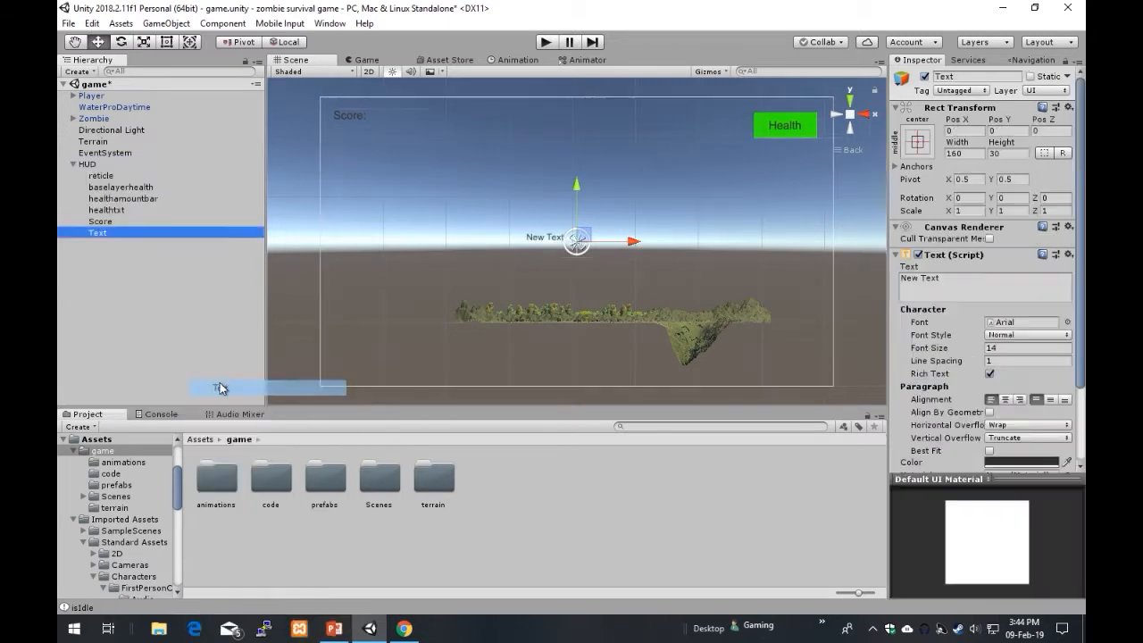
drag(628, 243, 473, 243)
drag(425, 194, 406, 101)
drag(479, 145, 445, 146)
- Set the text element below the Score label to read "Ammo :" with font size 18
click(976, 278)
text(Amm)
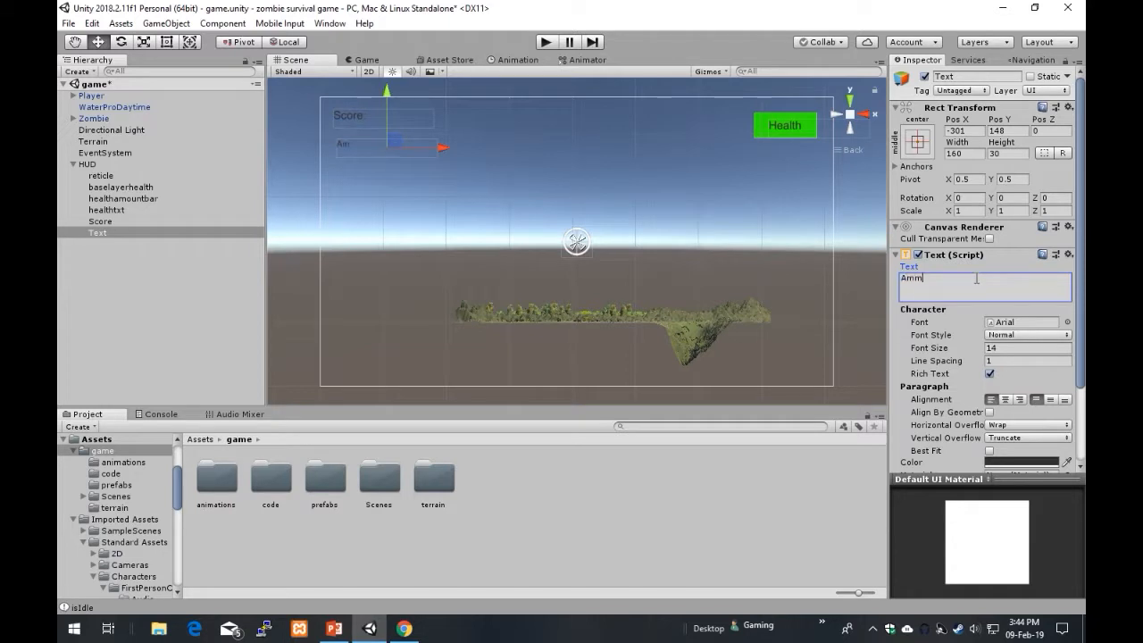
text(o :)
click(1006, 350)
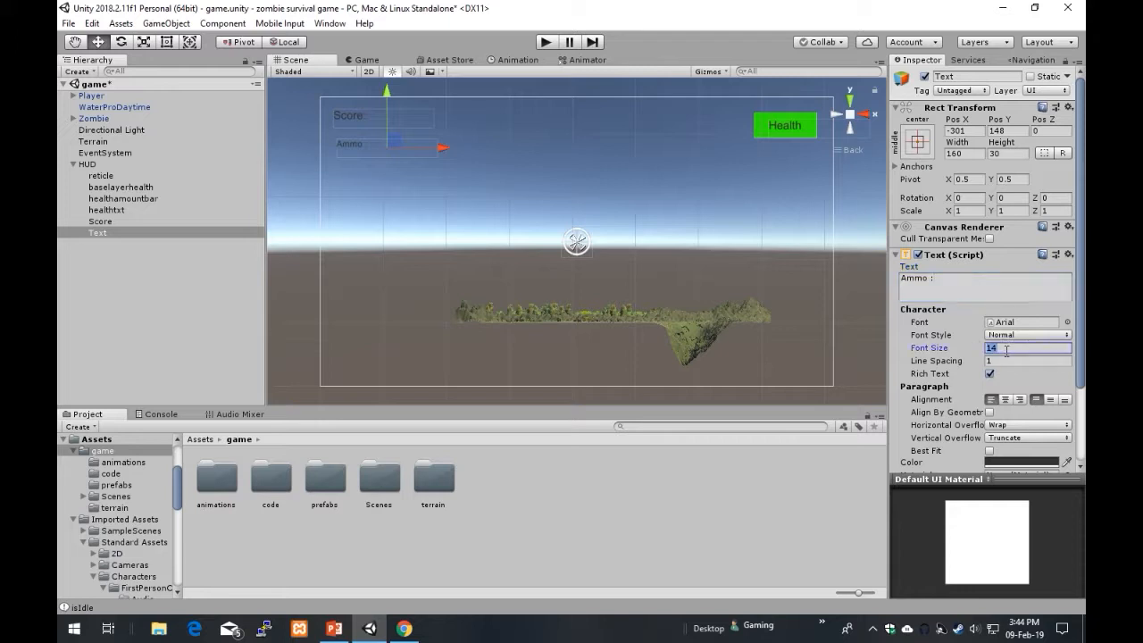
text(18)
- Rename the text object showing "Ammo :" as Ammo
click(958, 75)
text(Ammo)
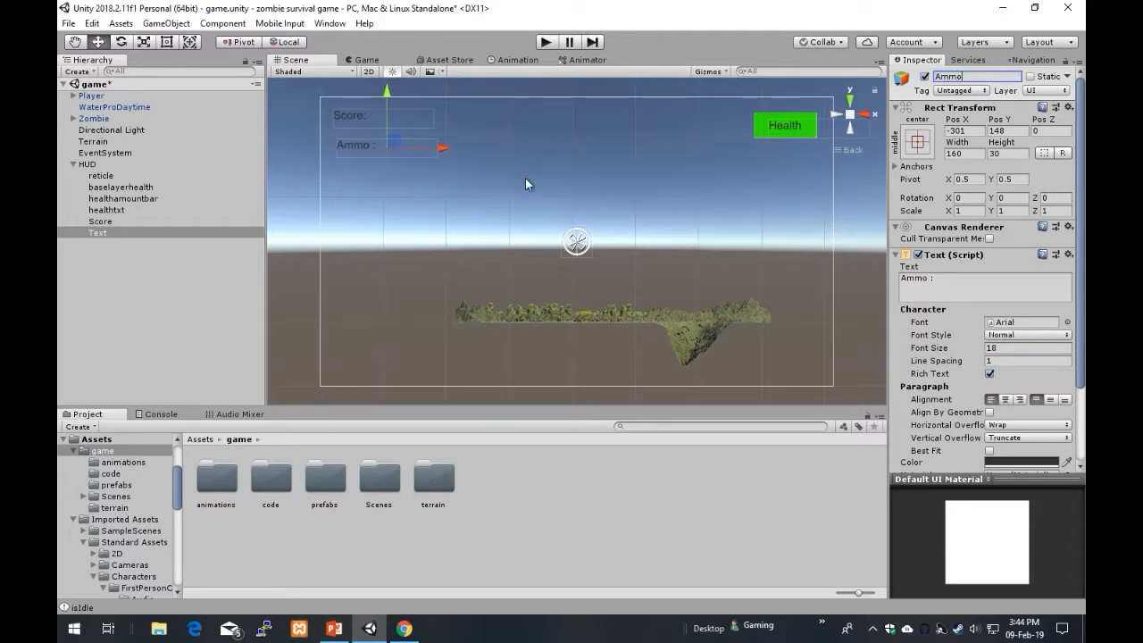
click(198, 276)
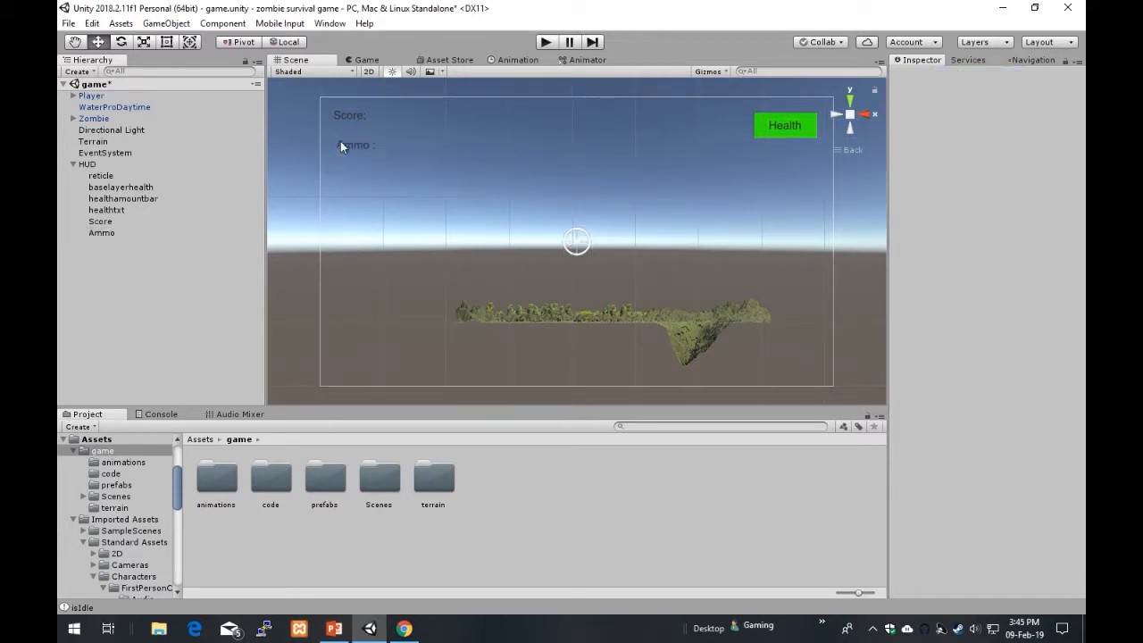
- Move the Ammo label up and left to line up under the Score label, at about X -306, Y 156
click(129, 231)
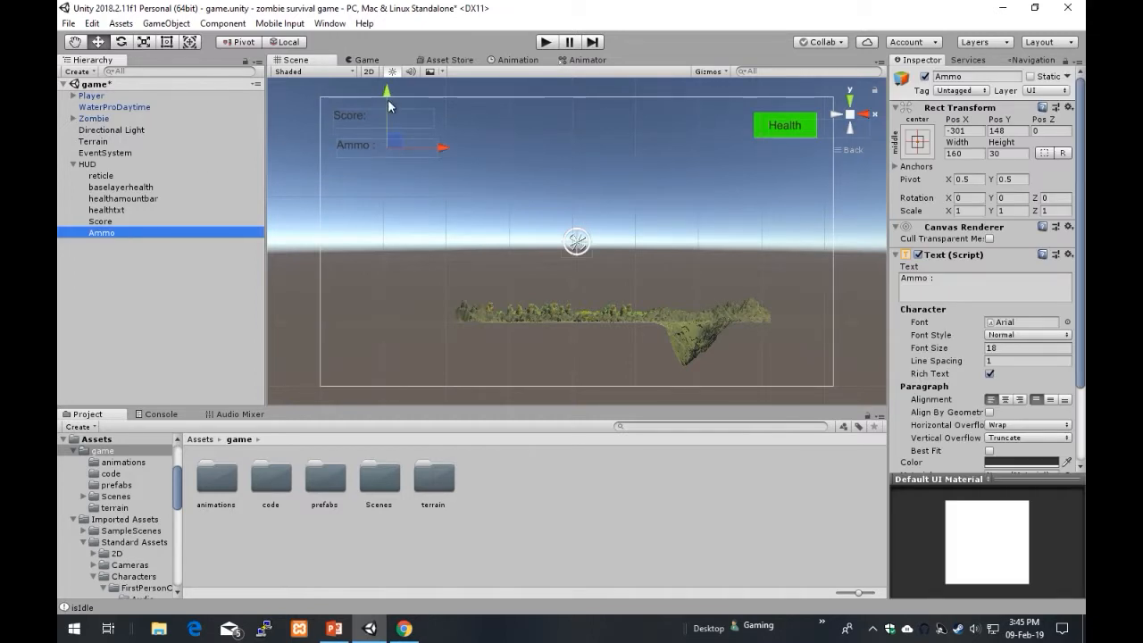
drag(384, 92, 386, 84)
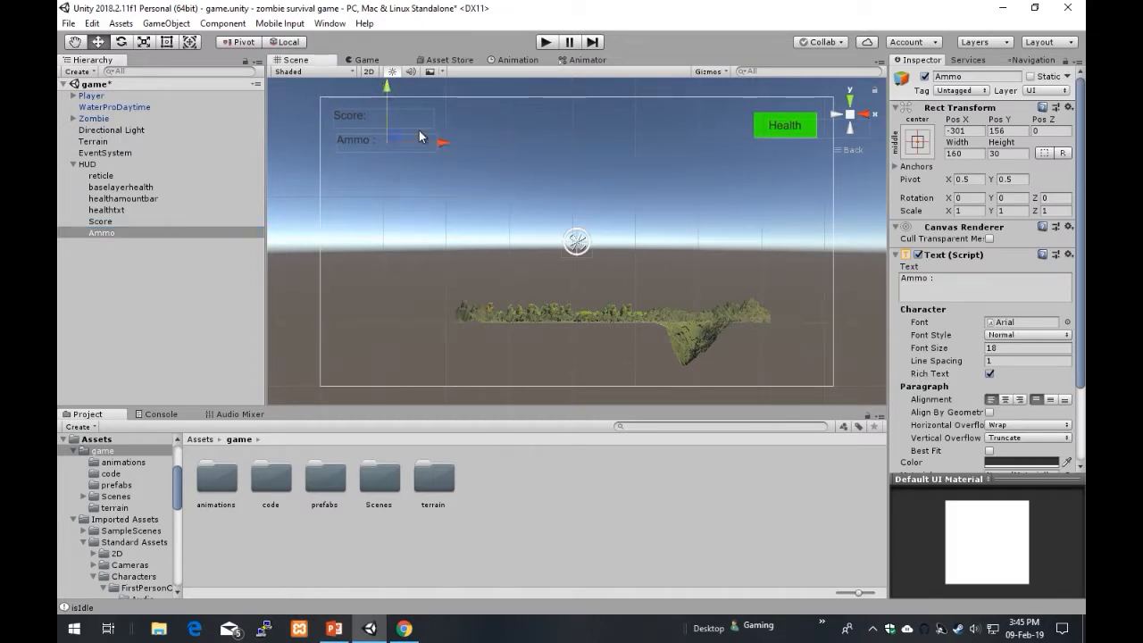
drag(445, 138, 442, 143)
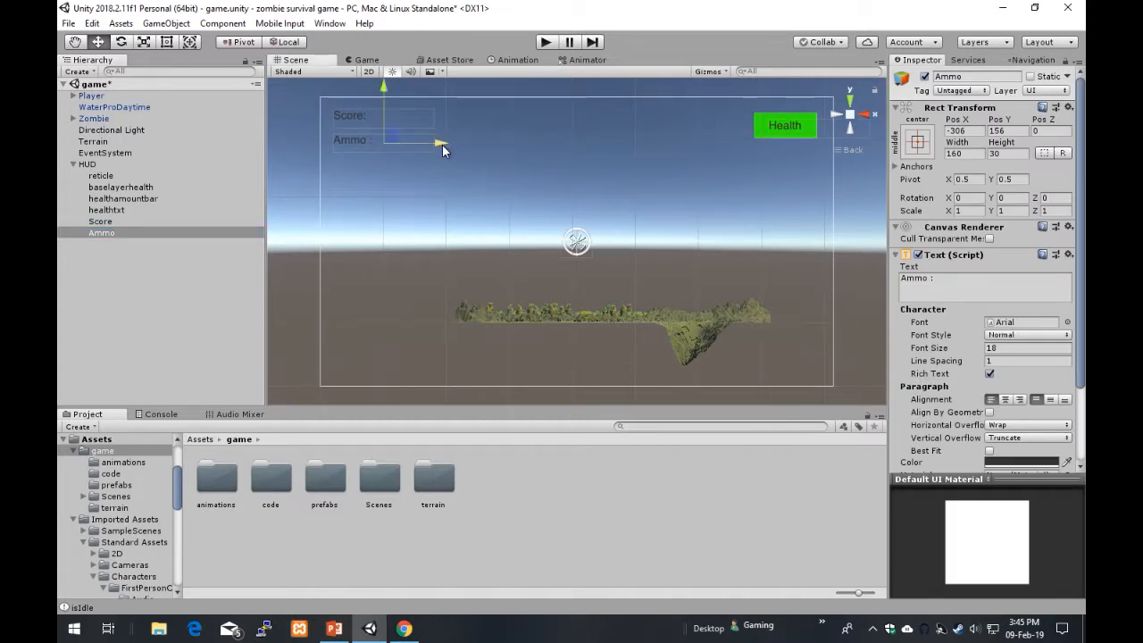
click(366, 117)
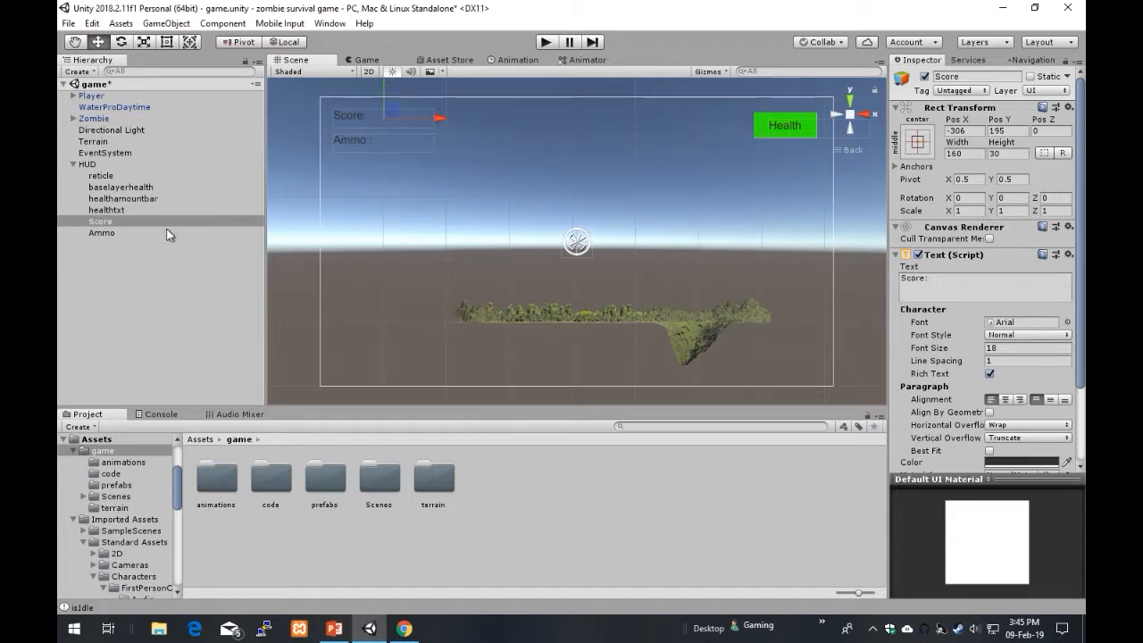
click(208, 244)
click(100, 165)
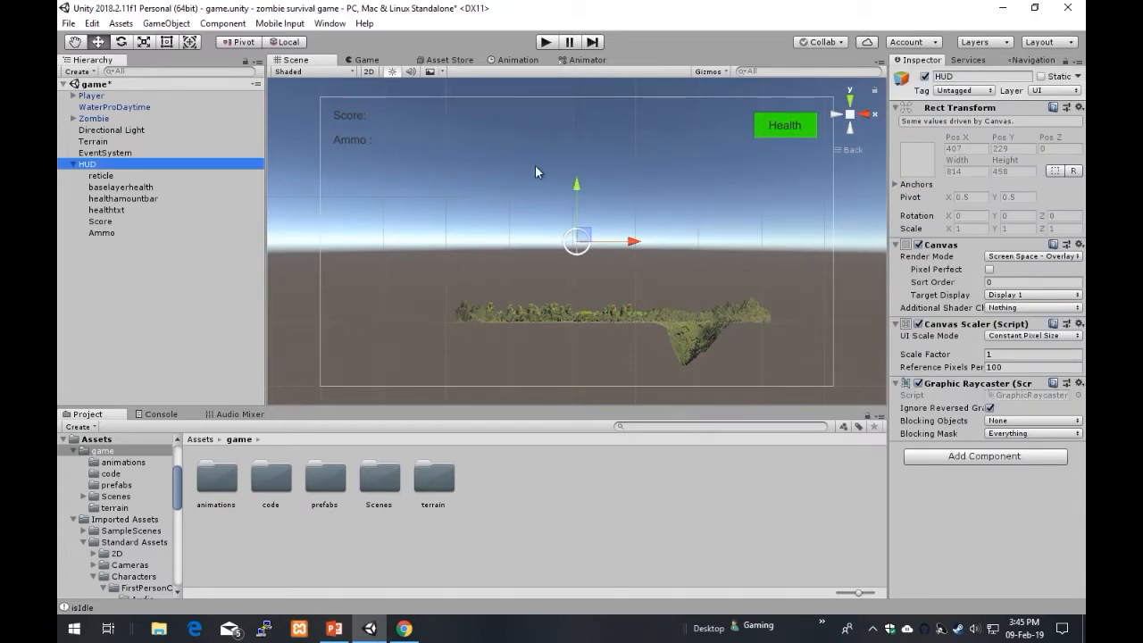
click(112, 176)
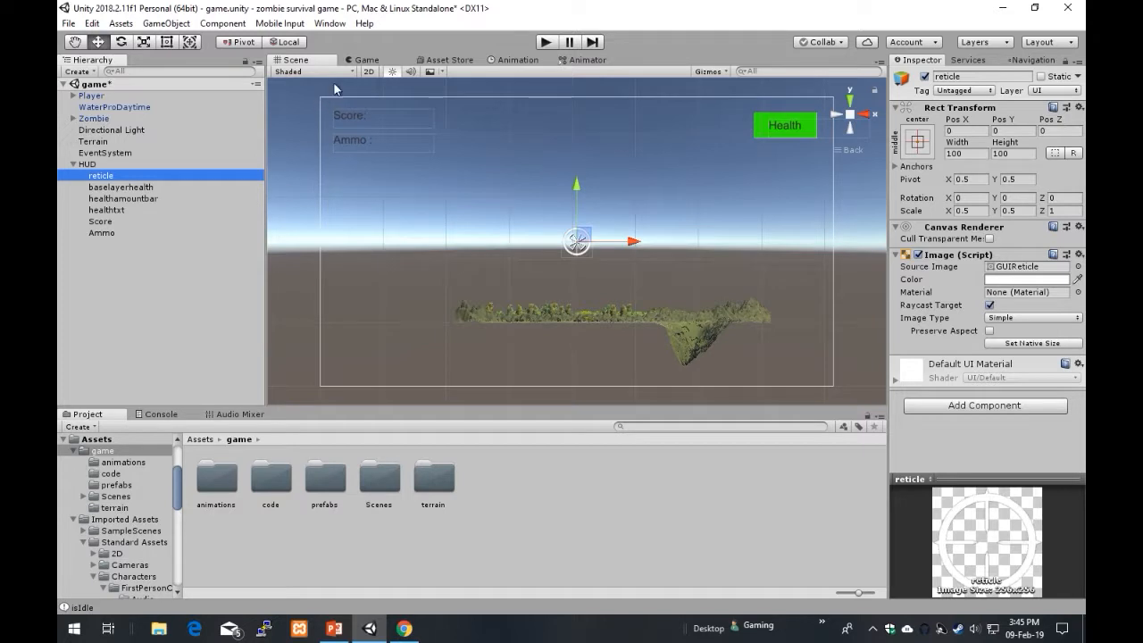
- Preview the HUD in the Game view at 4:3, 16:10 and 16:9 aspect ratios
click(358, 61)
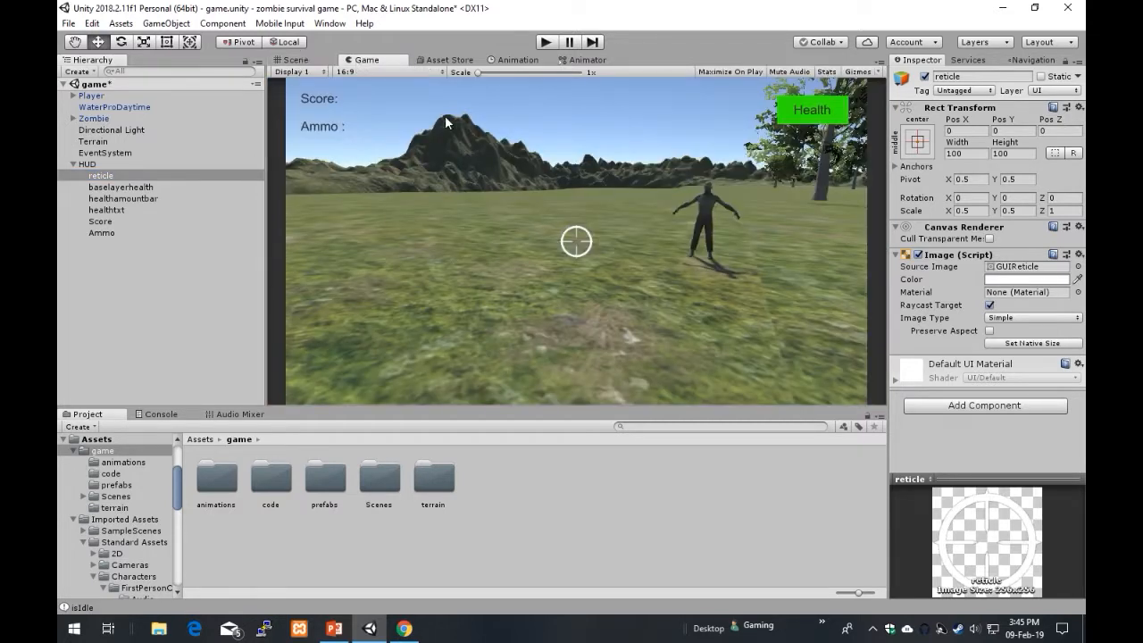
click(346, 73)
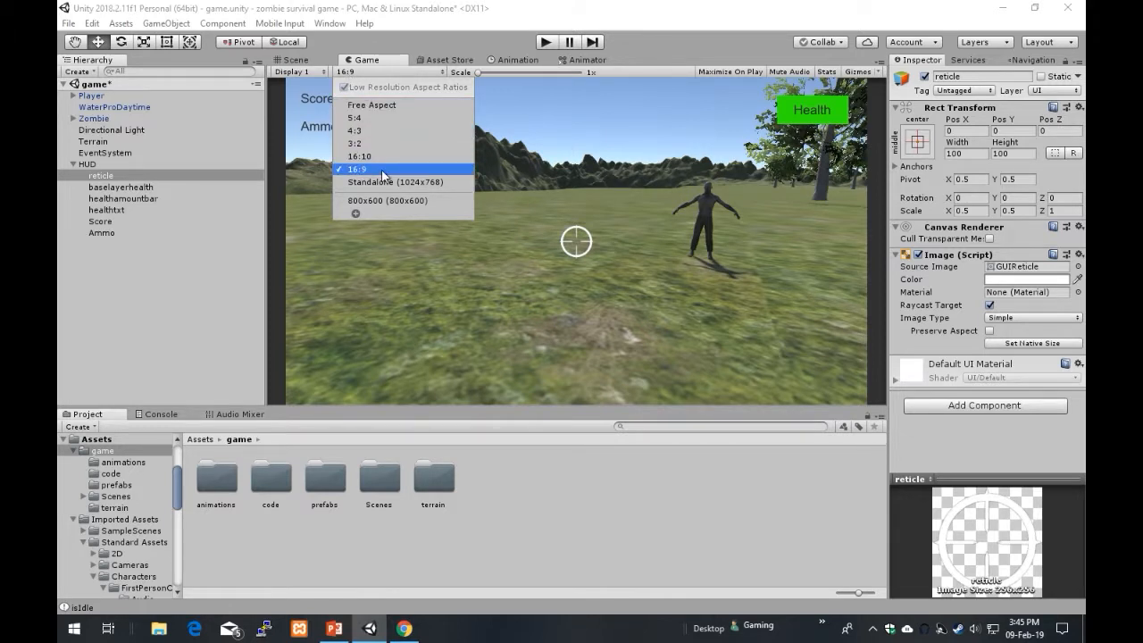
click(385, 130)
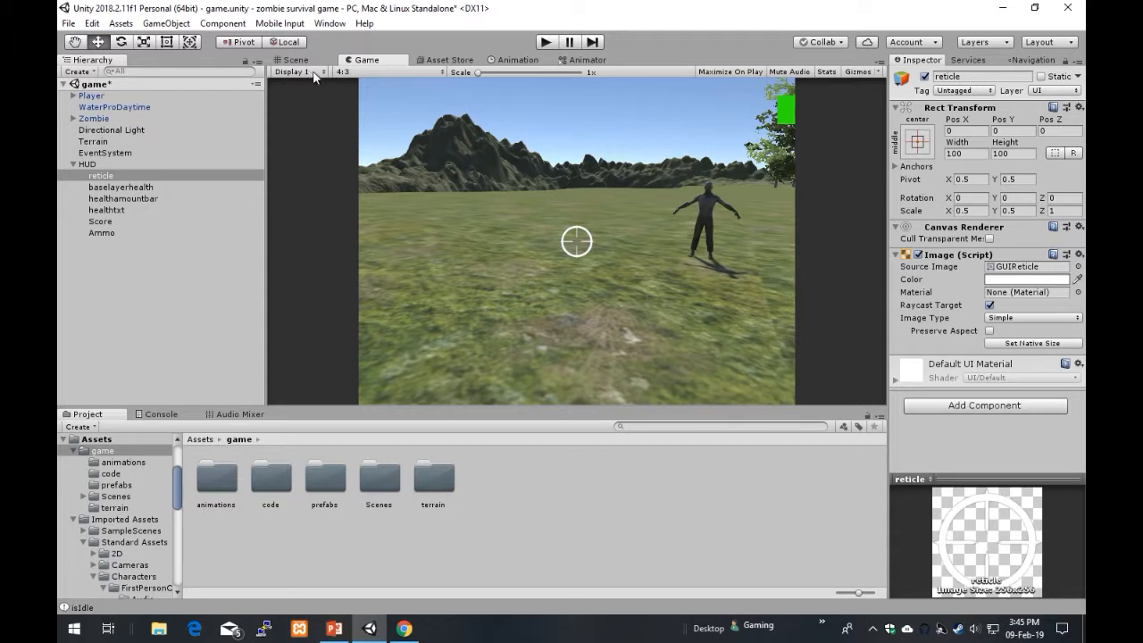
click(348, 71)
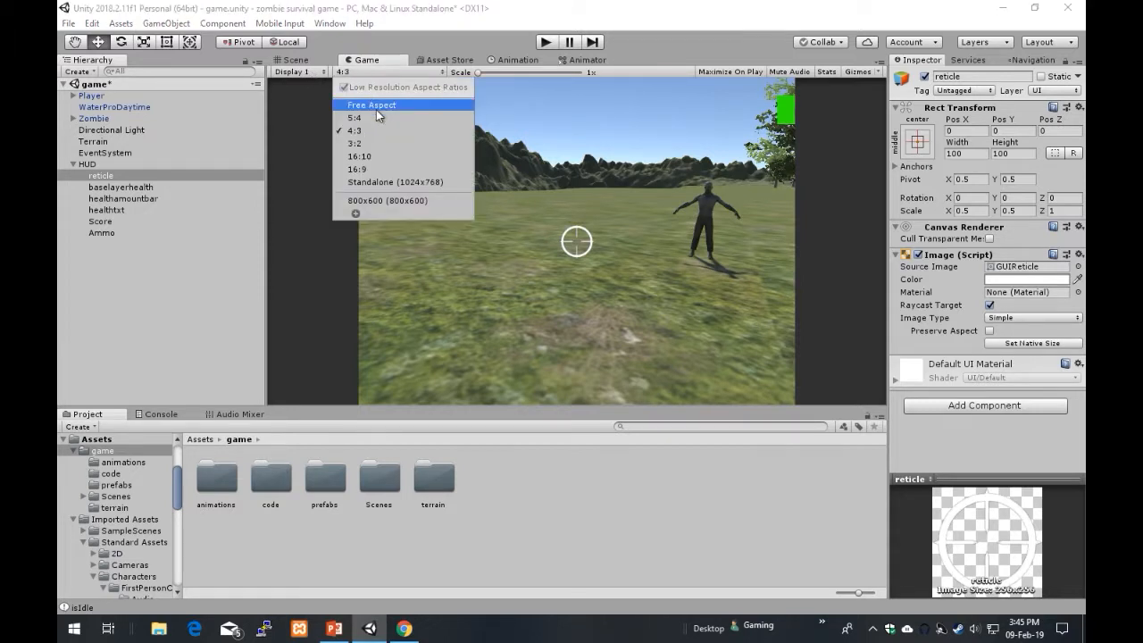
click(361, 157)
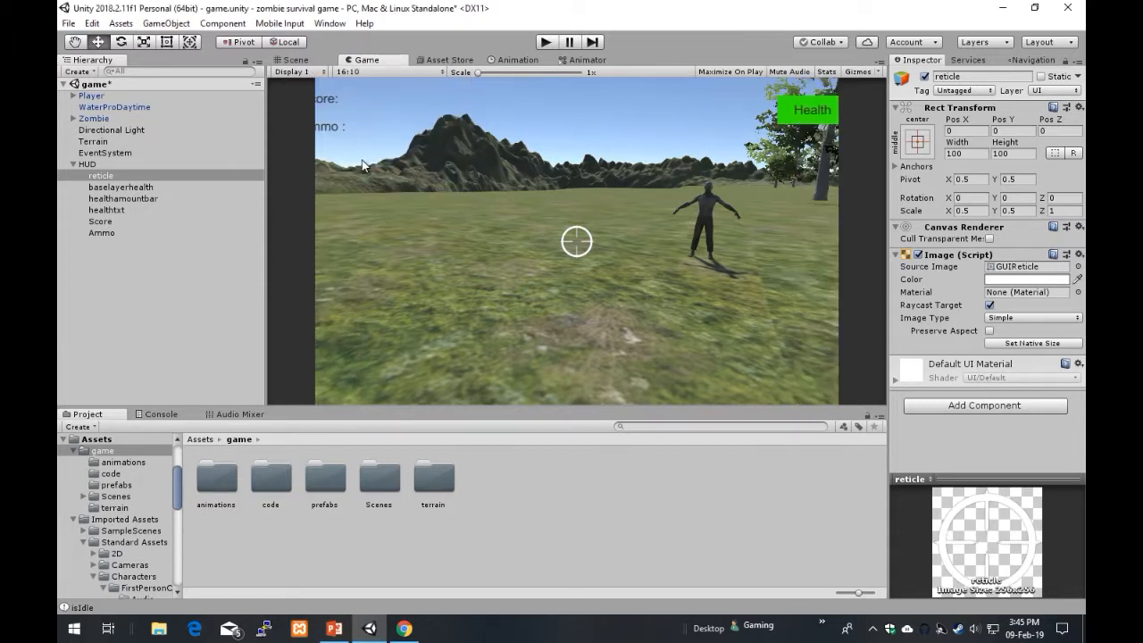
click(382, 72)
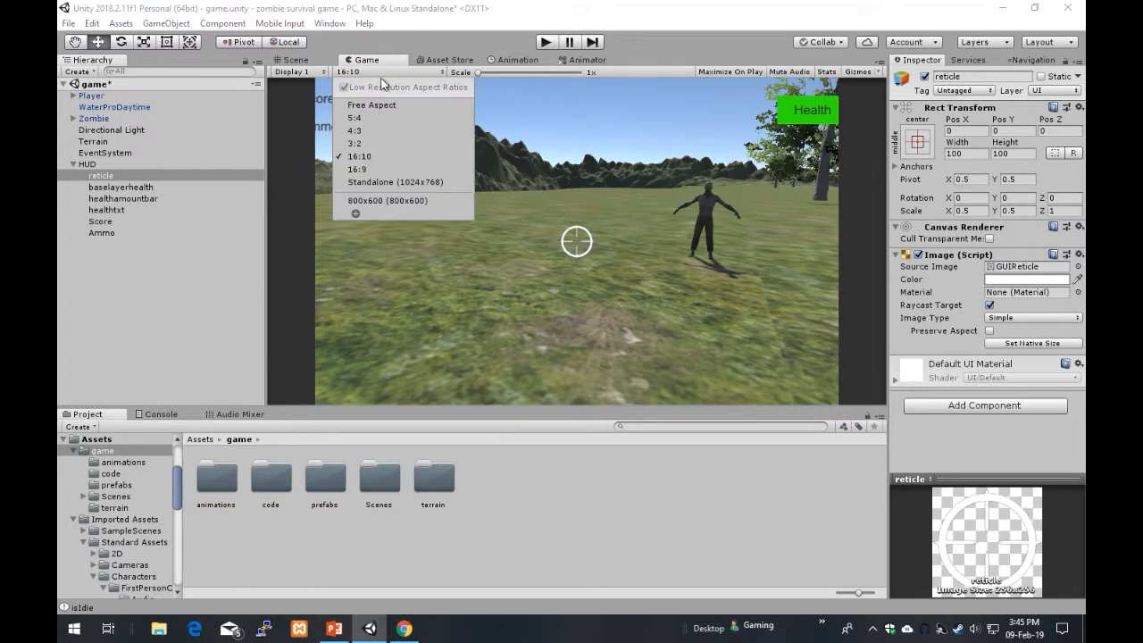
click(369, 171)
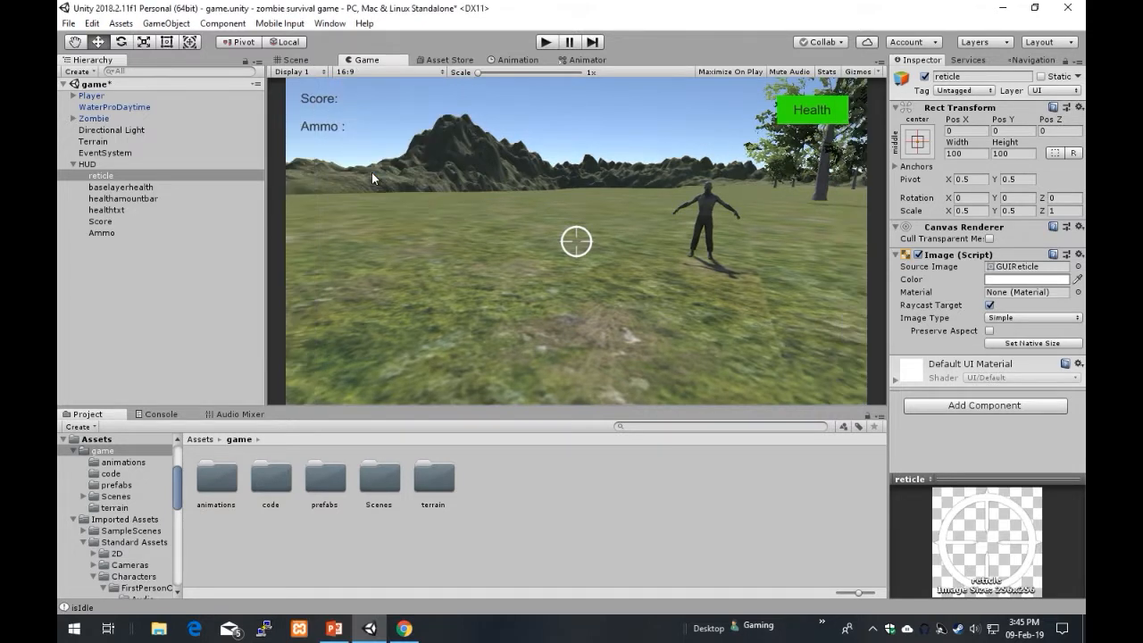
- Preview the HUD at Free Aspect and return the Game view to the 16:9 aspect ratio
click(380, 75)
click(377, 102)
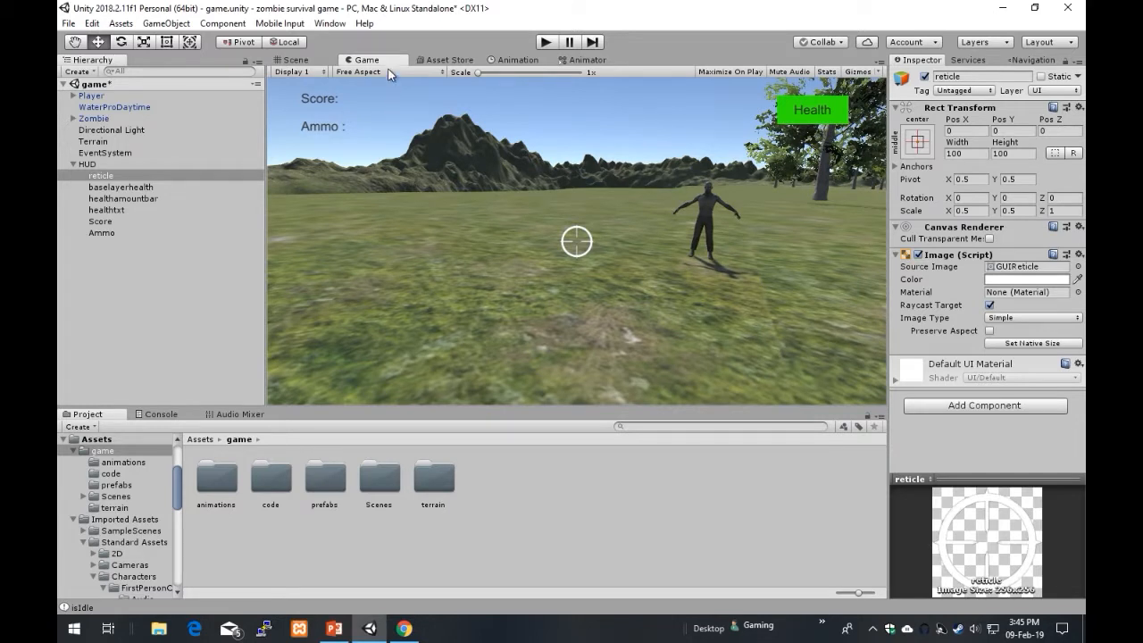
click(389, 71)
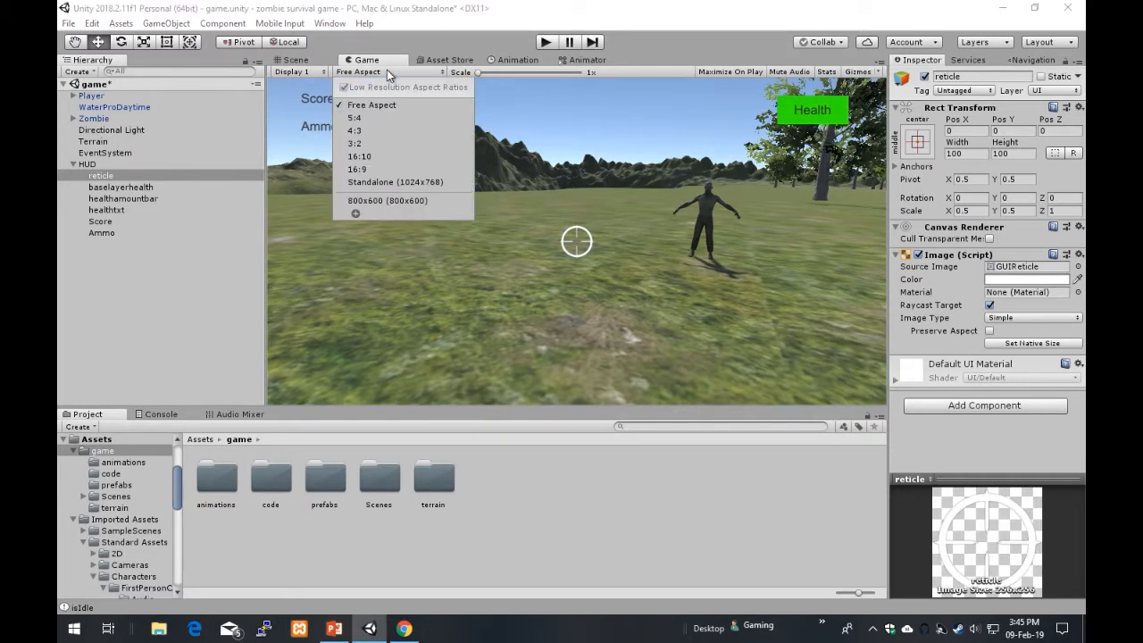
click(377, 171)
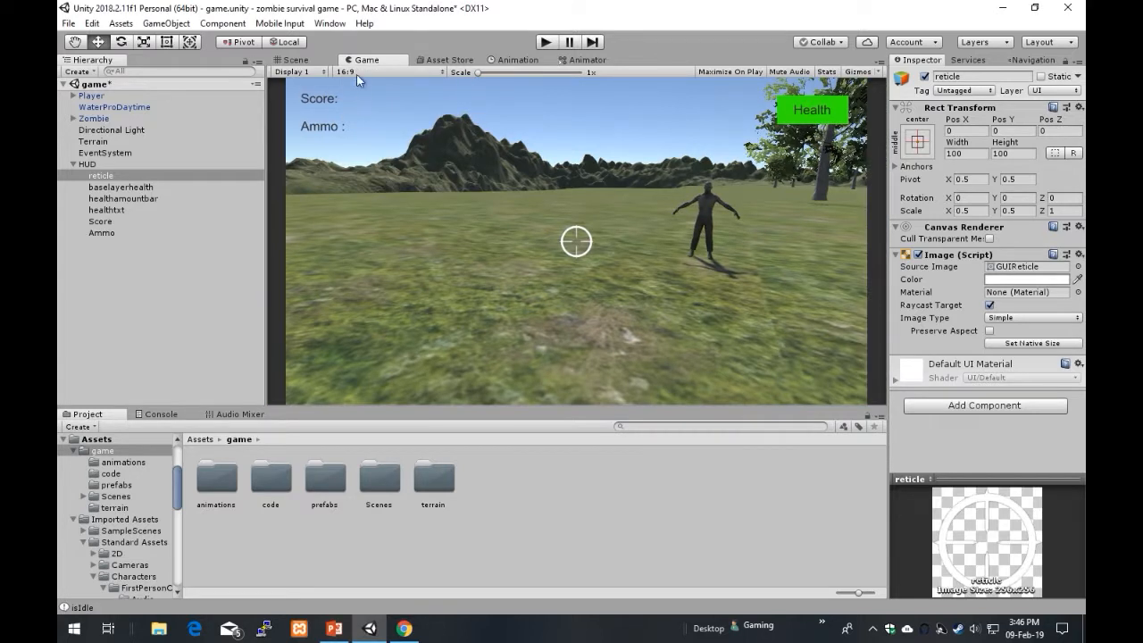
click(356, 74)
click(379, 175)
click(392, 70)
click(393, 168)
click(392, 72)
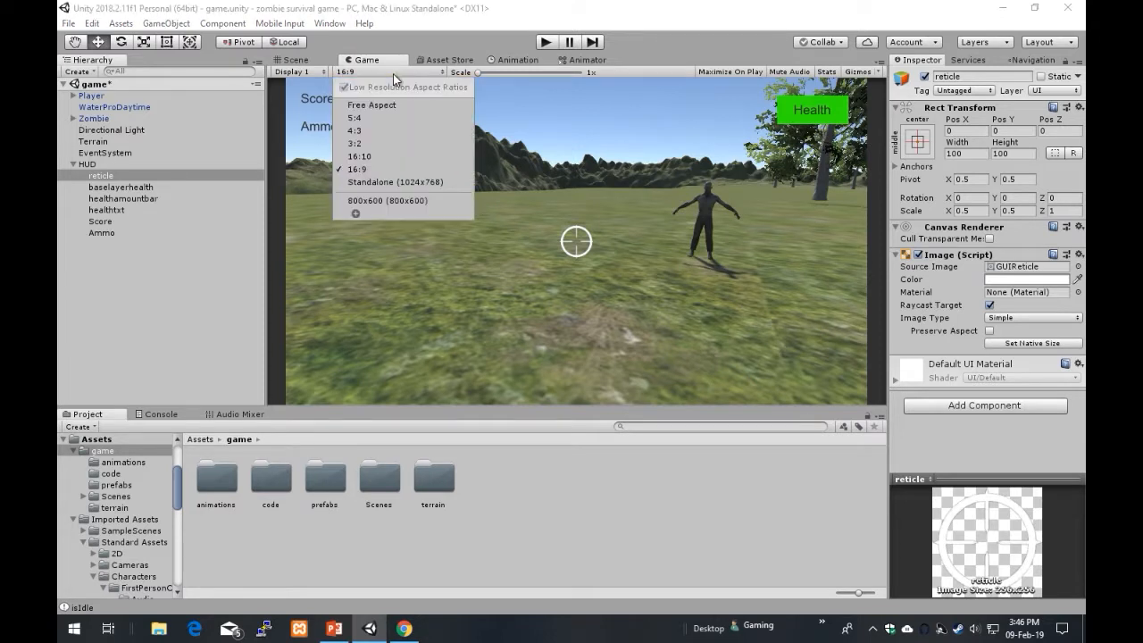
click(376, 170)
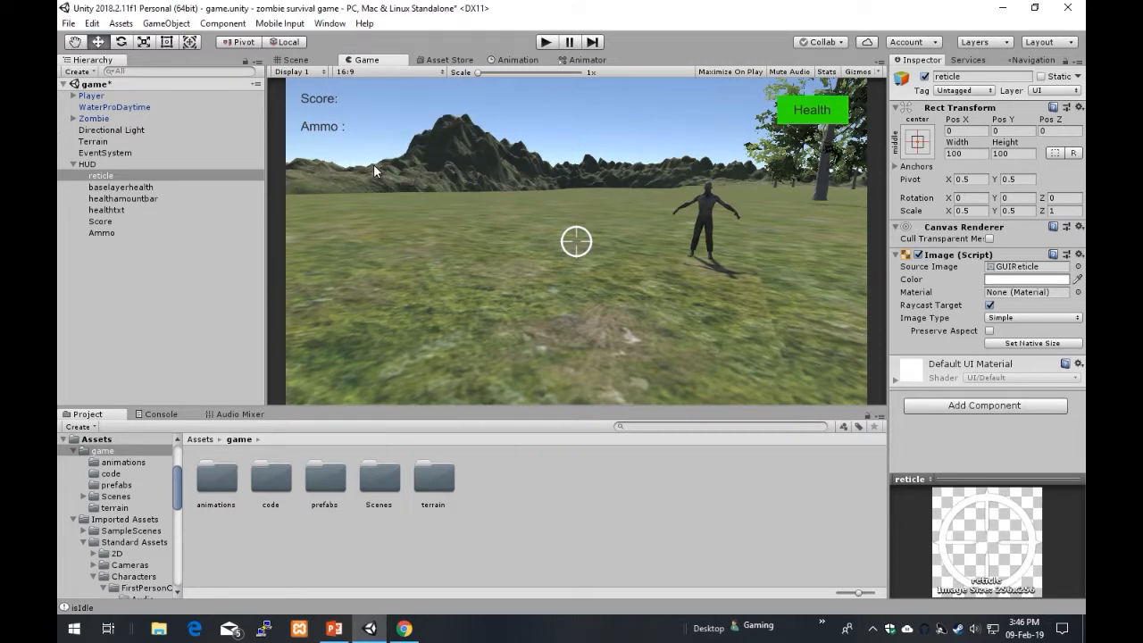
- Return to the Scene view and inspect the placement of the Score, Ammo and health bar elements
click(296, 60)
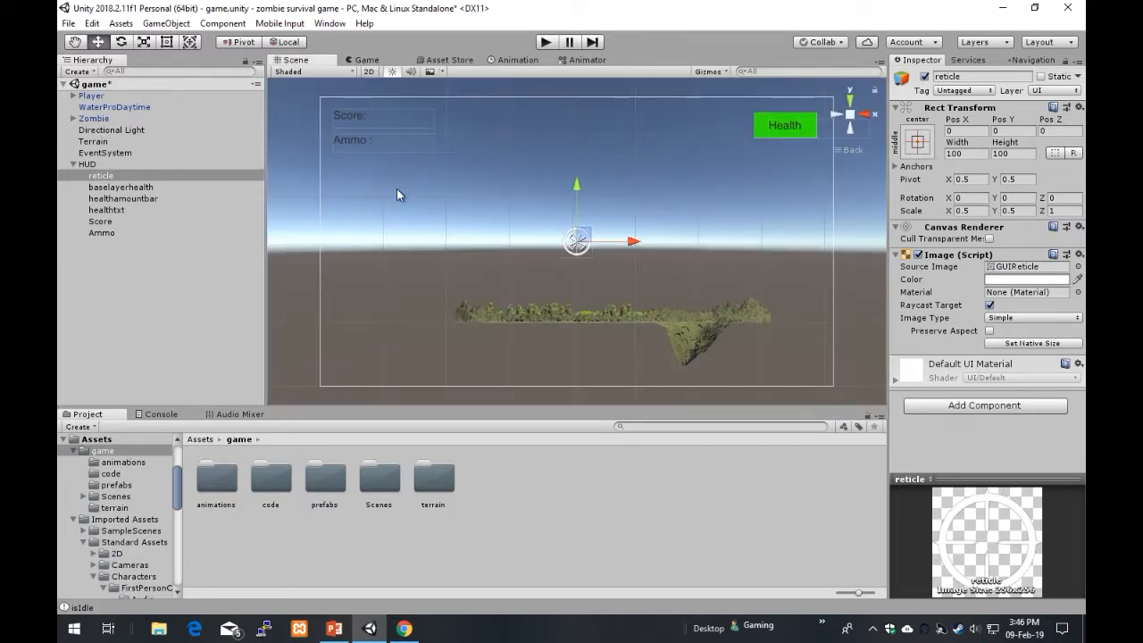
click(374, 120)
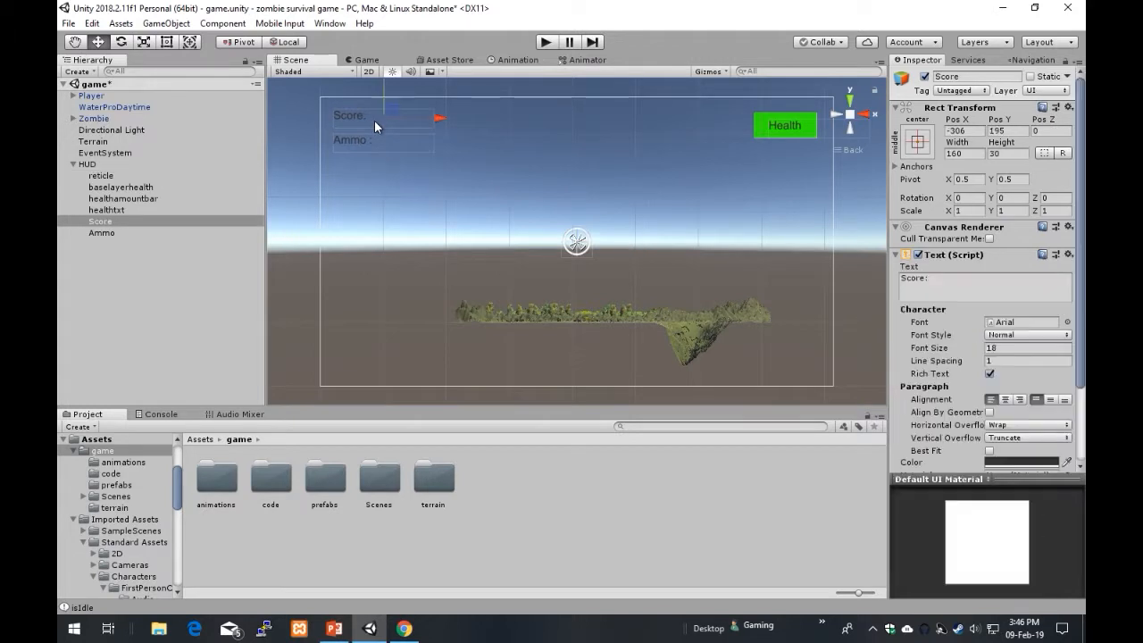
click(375, 134)
click(795, 116)
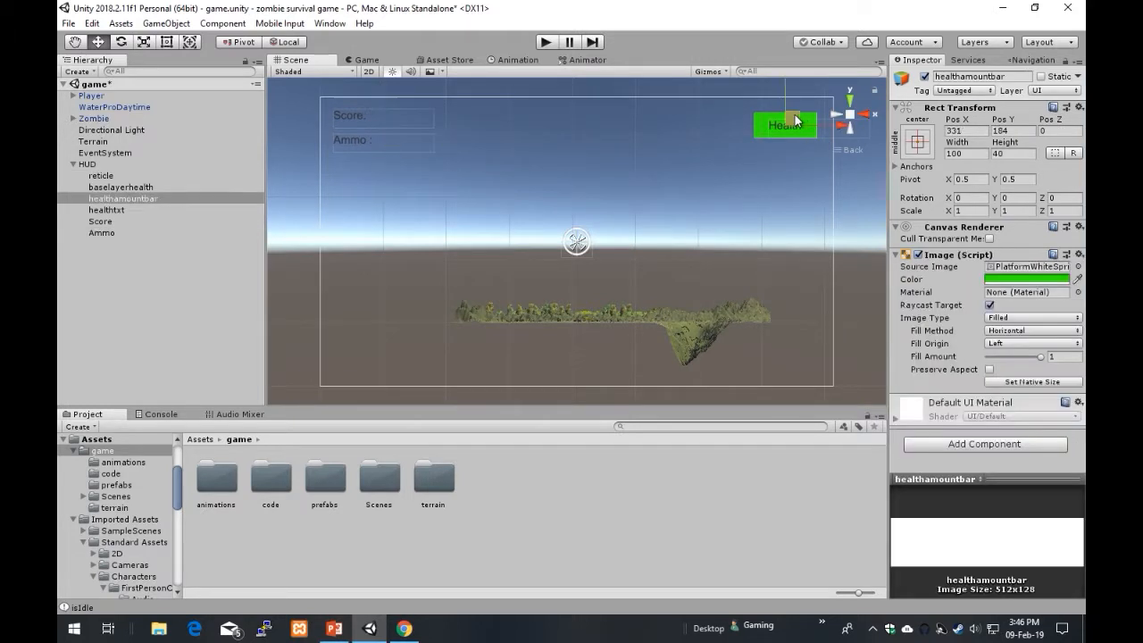
click(383, 136)
click(391, 111)
click(390, 141)
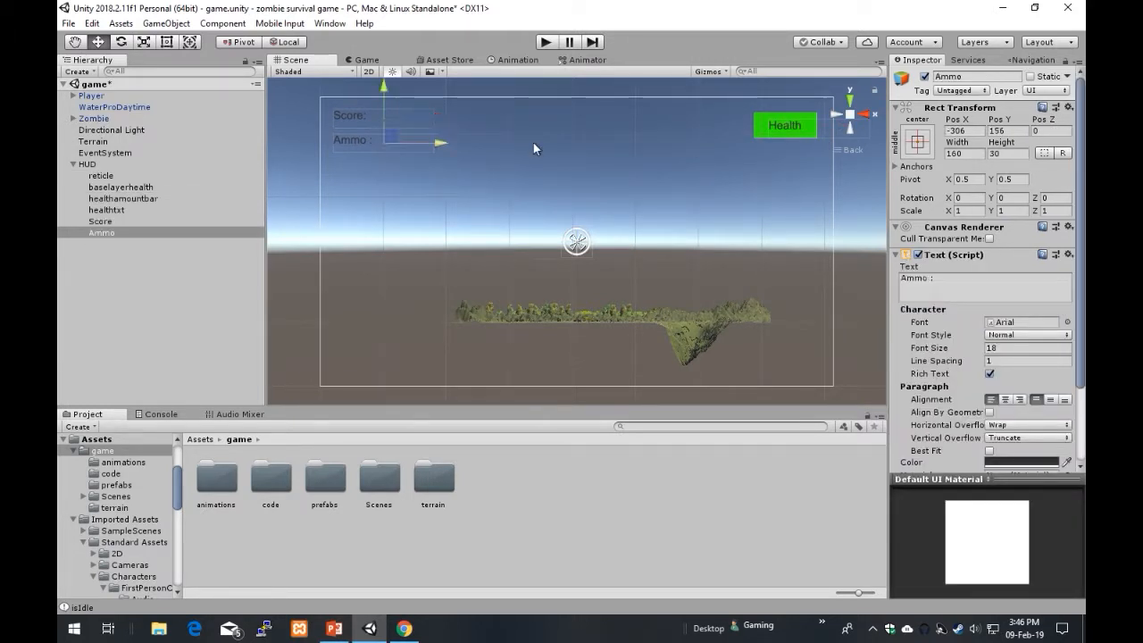
click(773, 128)
click(418, 118)
click(407, 143)
- Anchor the Score label to the top left of the HUD canvas
click(361, 115)
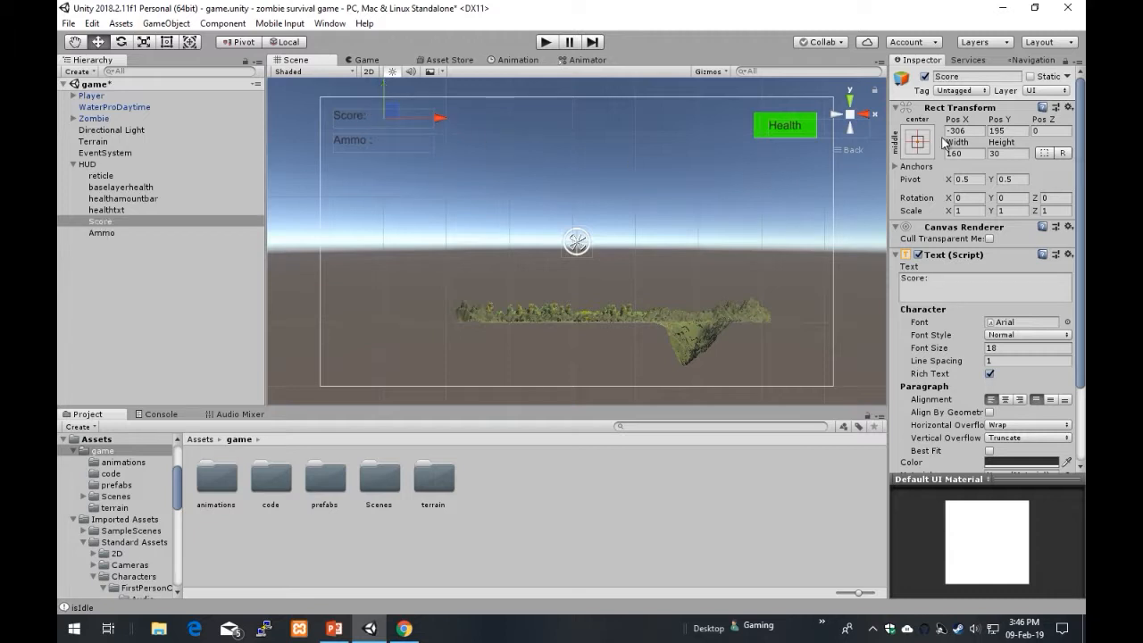
click(915, 141)
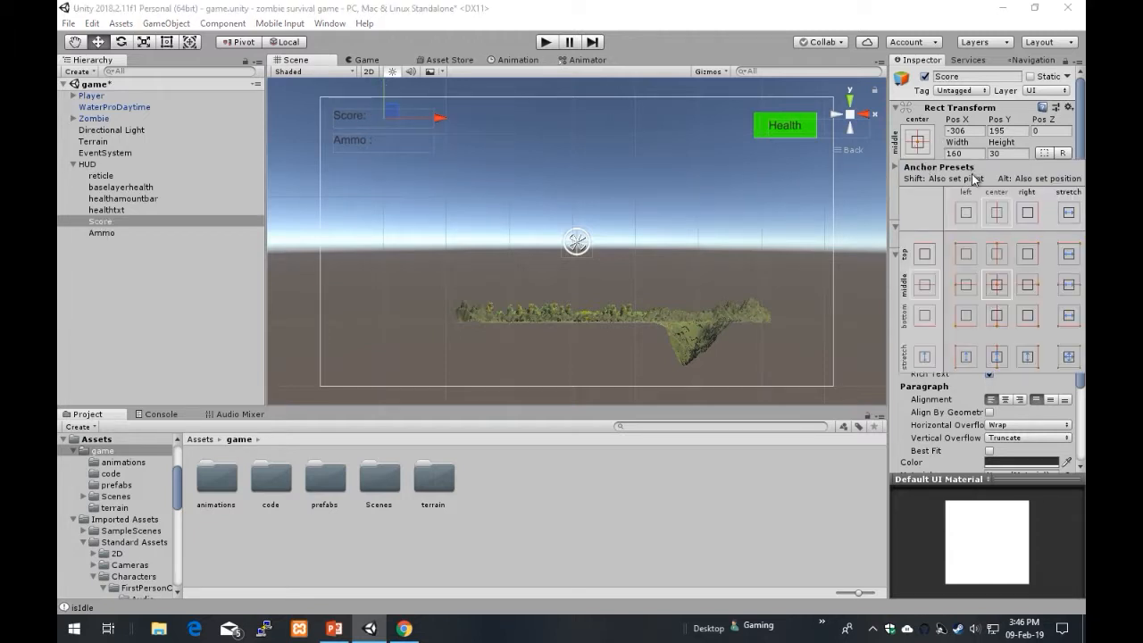
click(965, 284)
click(929, 254)
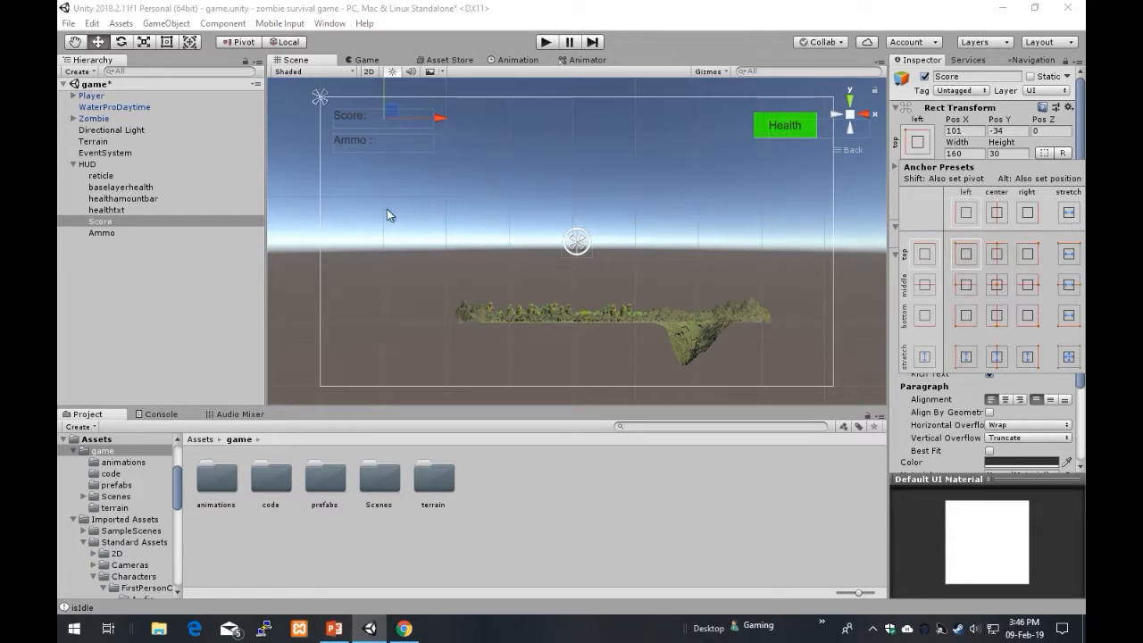
- Compare the anchor settings of the Ammo and Score labels
click(401, 139)
click(395, 141)
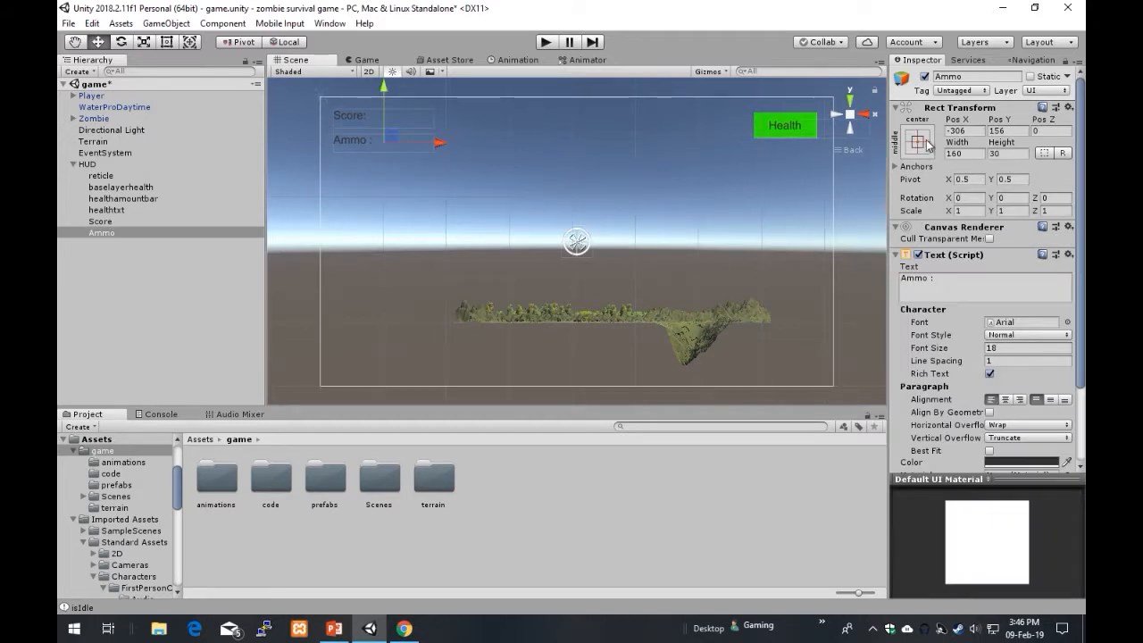
click(129, 221)
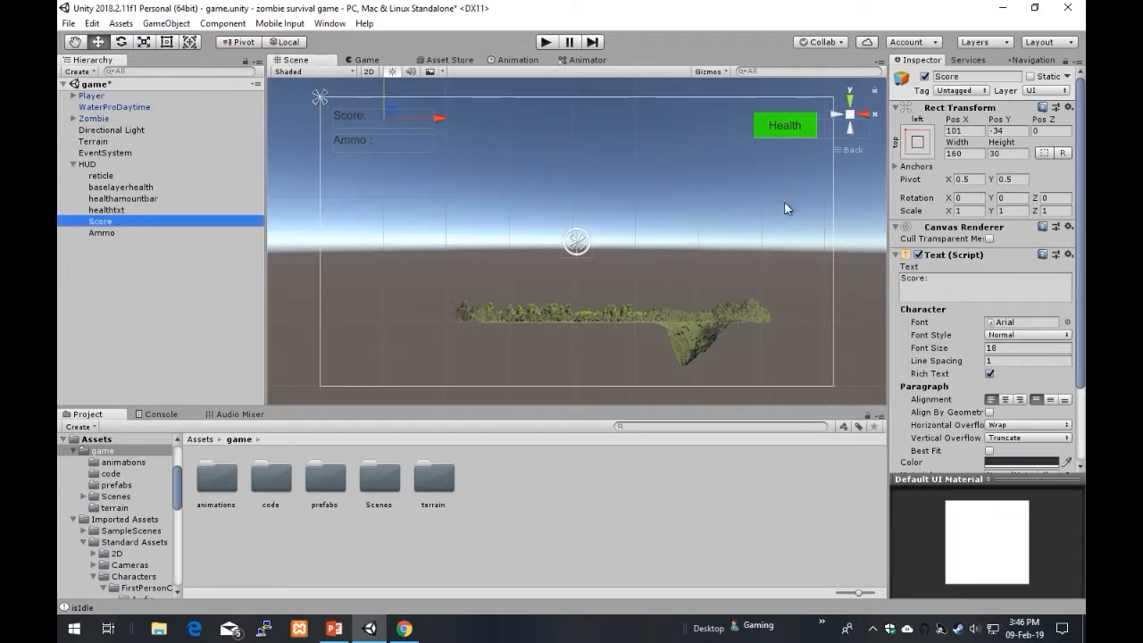
click(913, 140)
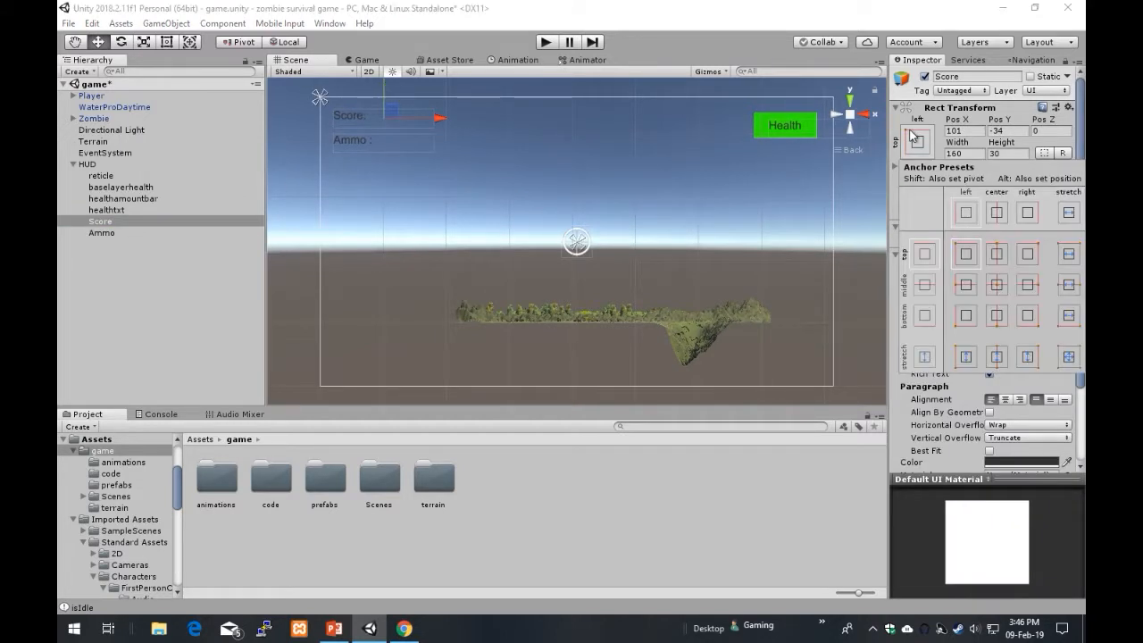
click(121, 223)
click(911, 141)
click(128, 223)
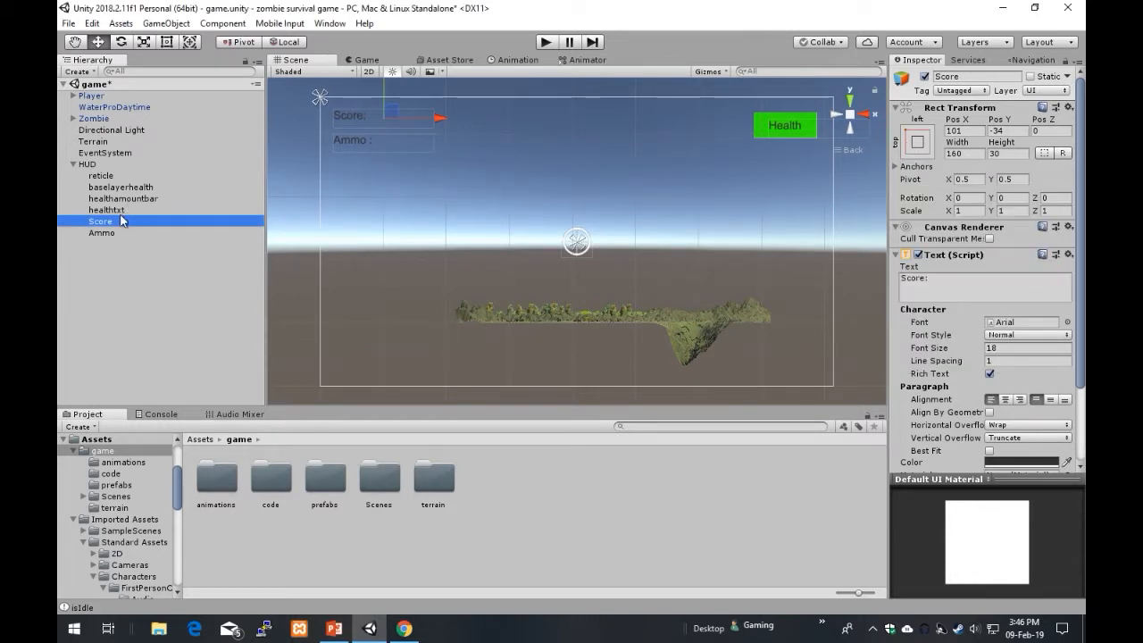
- Anchor the healthtxt label to the top right of the HUD canvas
click(121, 210)
click(919, 143)
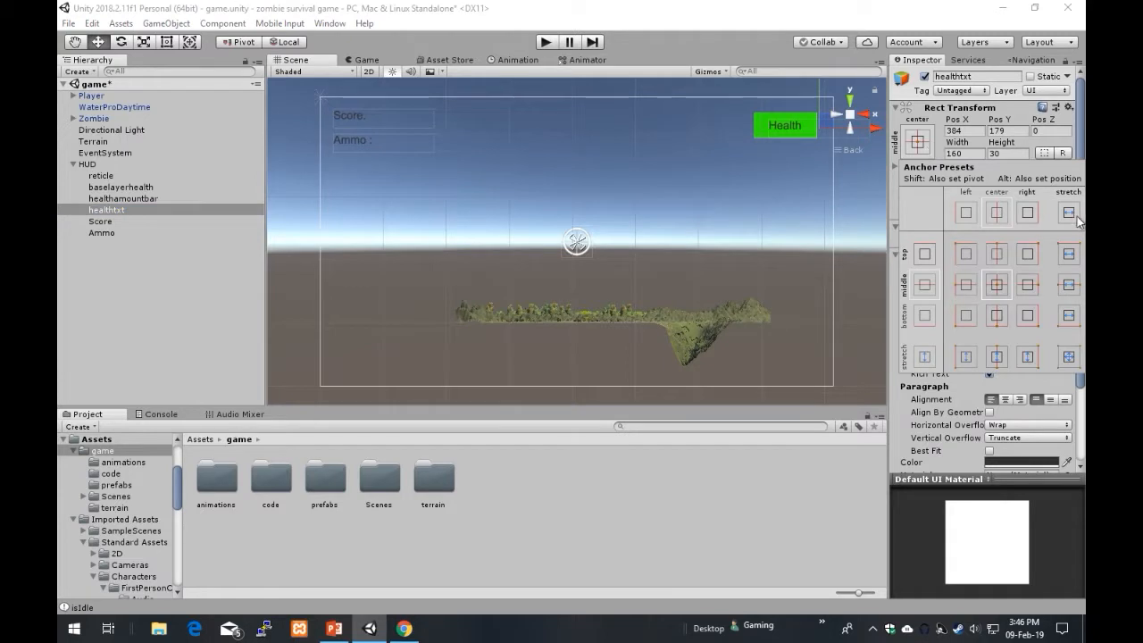
click(1027, 253)
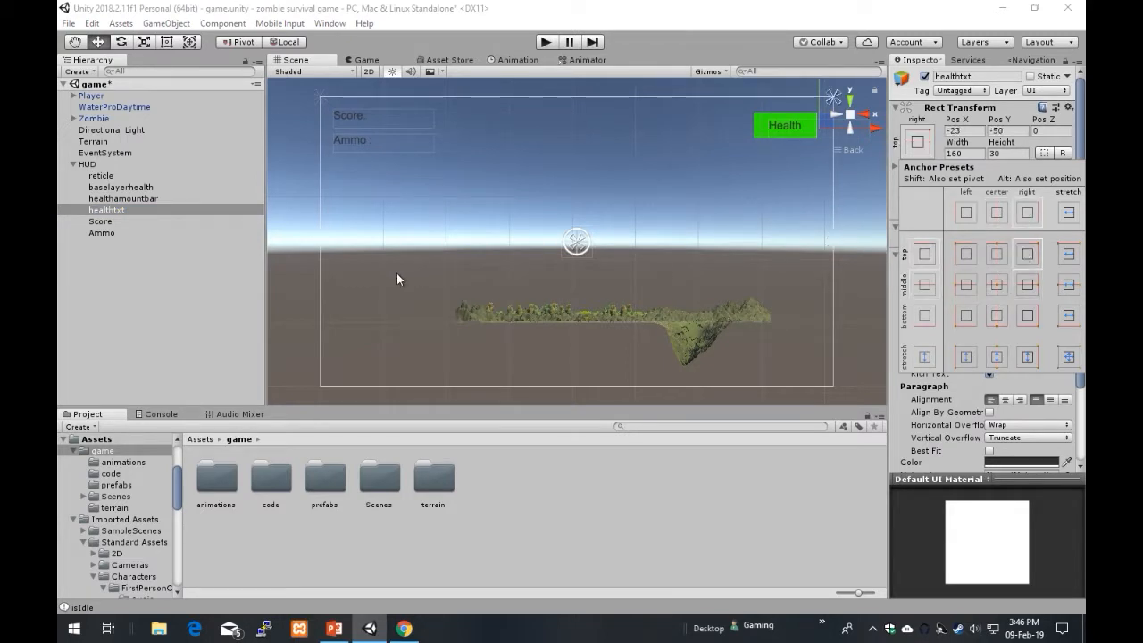
click(139, 211)
click(917, 141)
- Anchor the healthamountbar image to the top right of the HUD canvas
click(122, 199)
click(123, 198)
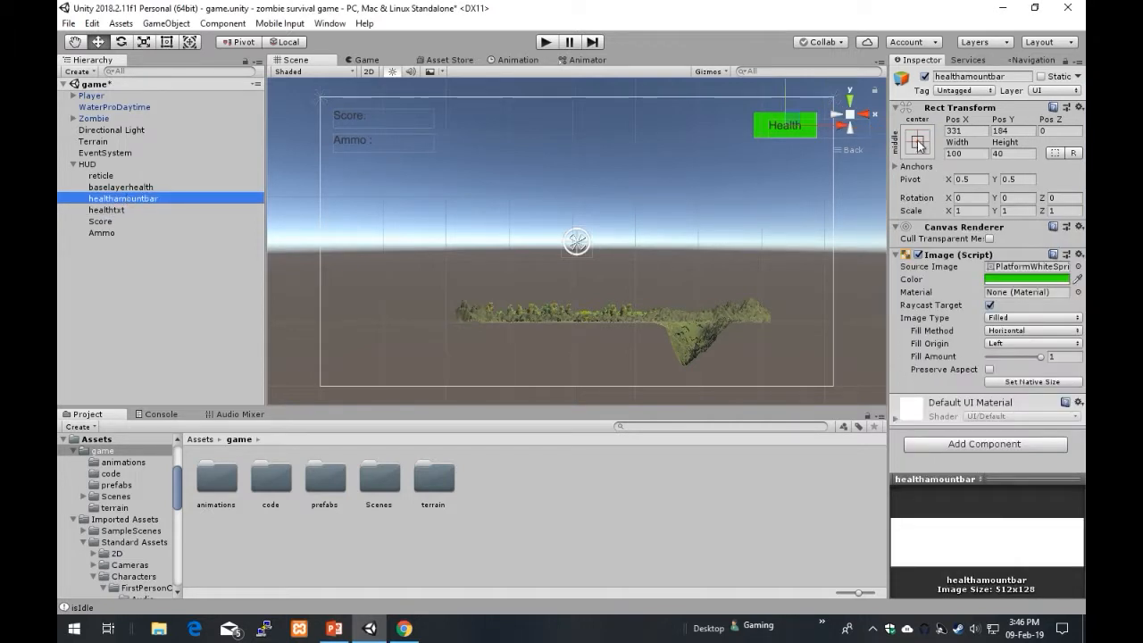
click(917, 141)
click(1027, 256)
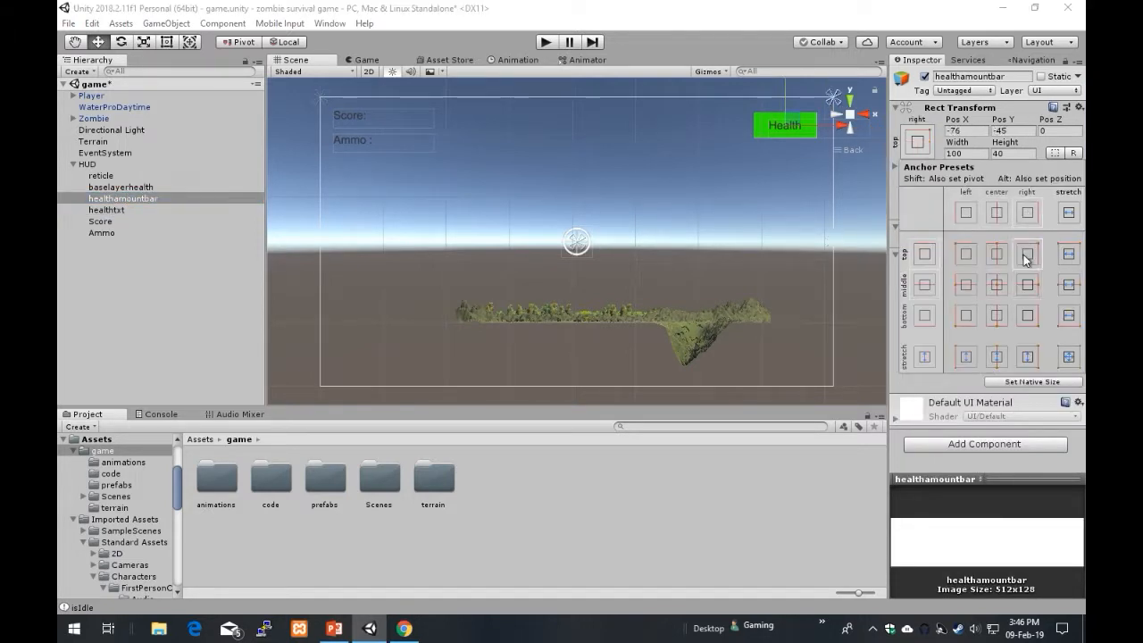
- Anchor the baselayerhealth image to the top right of the HUD canvas
click(135, 186)
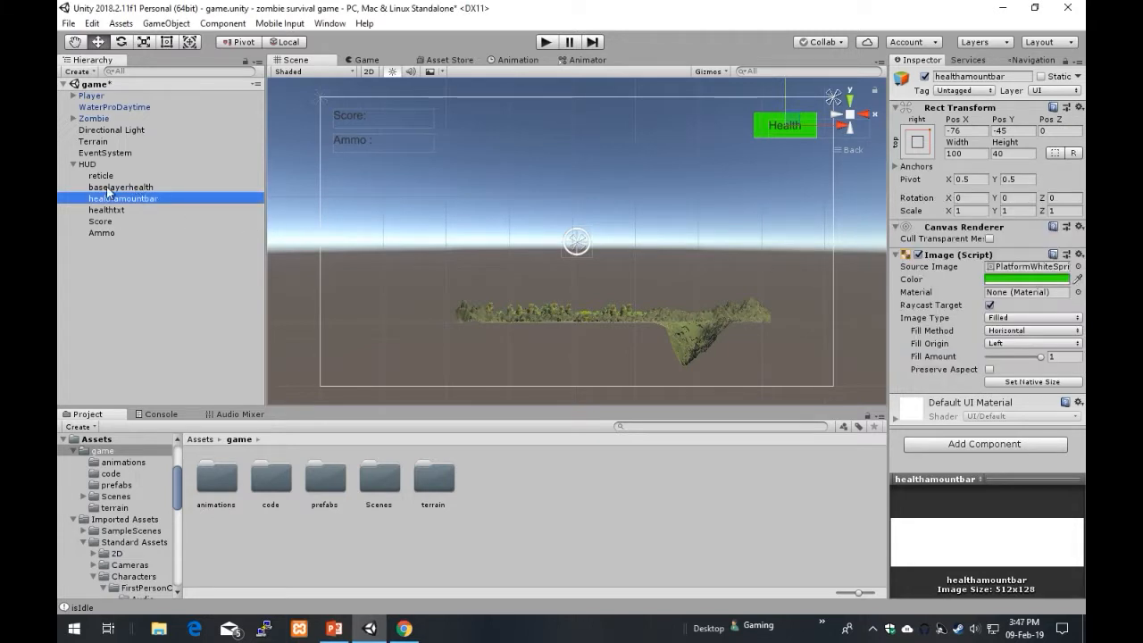
click(128, 186)
click(918, 141)
click(1027, 212)
click(1027, 253)
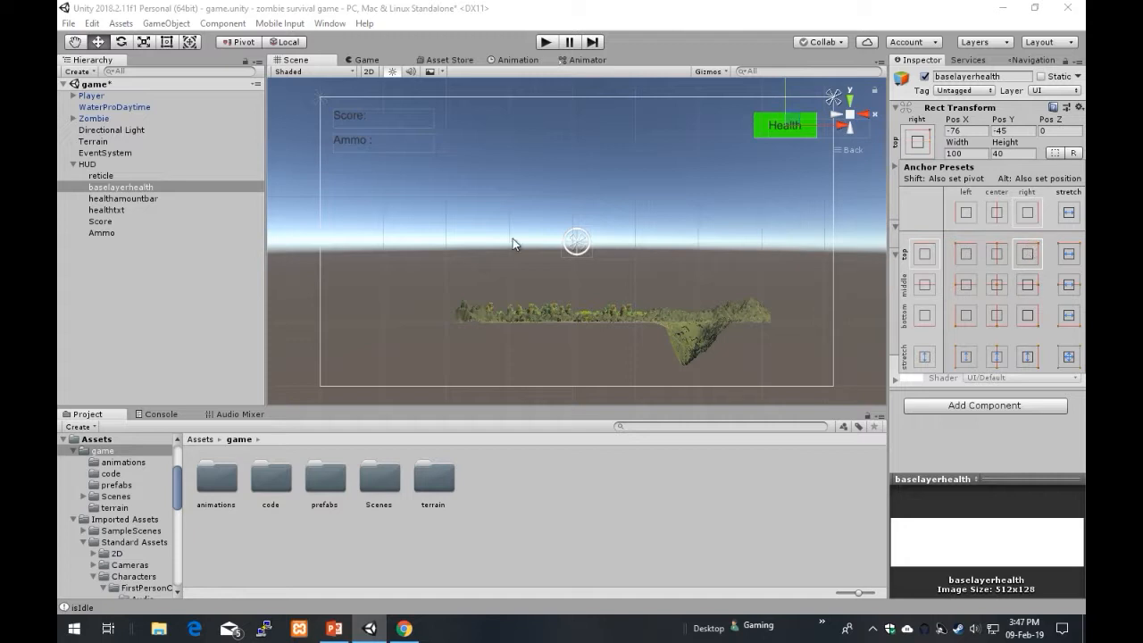
- Change the baselayerhealth image's anchor preset to middle center
click(106, 186)
click(918, 146)
click(997, 284)
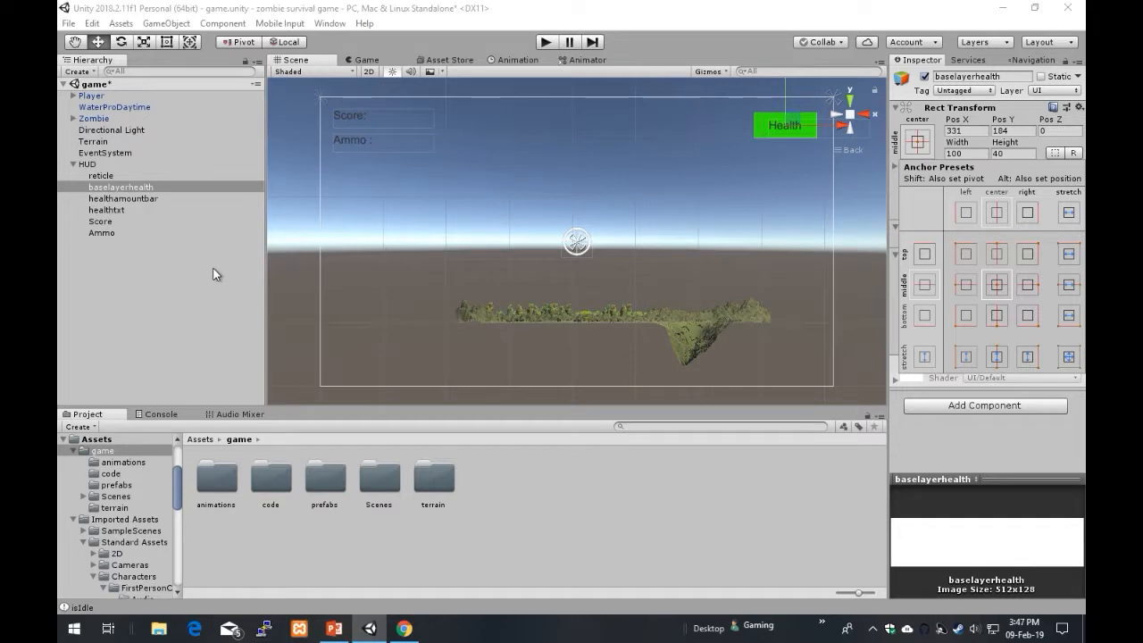
- Check which anchor preset the reticle image uses
click(117, 184)
click(117, 168)
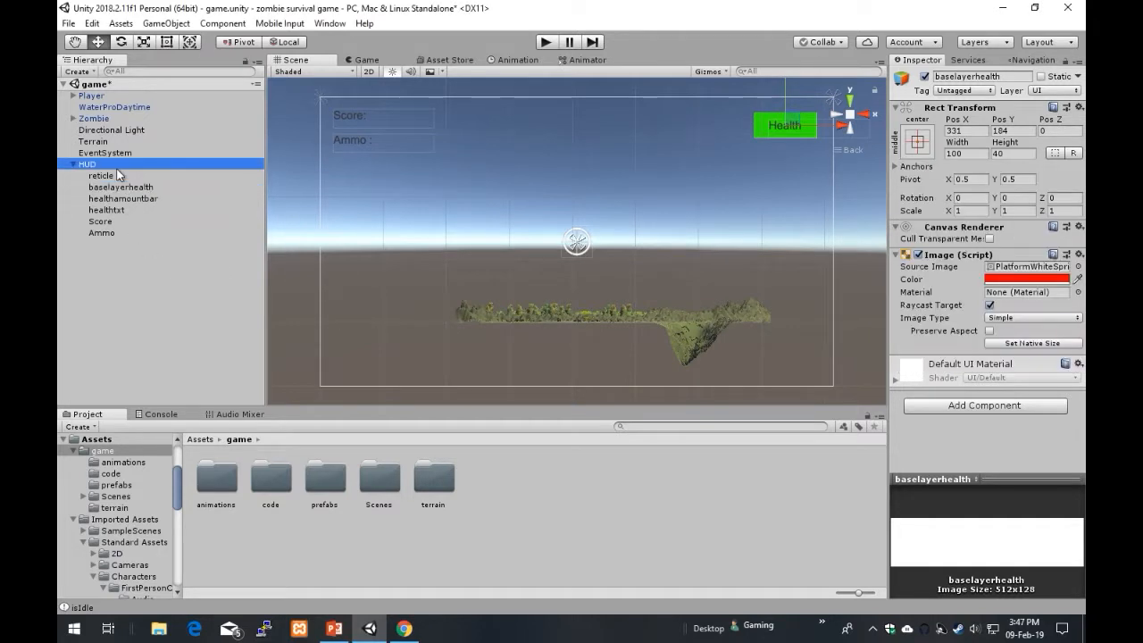
click(96, 176)
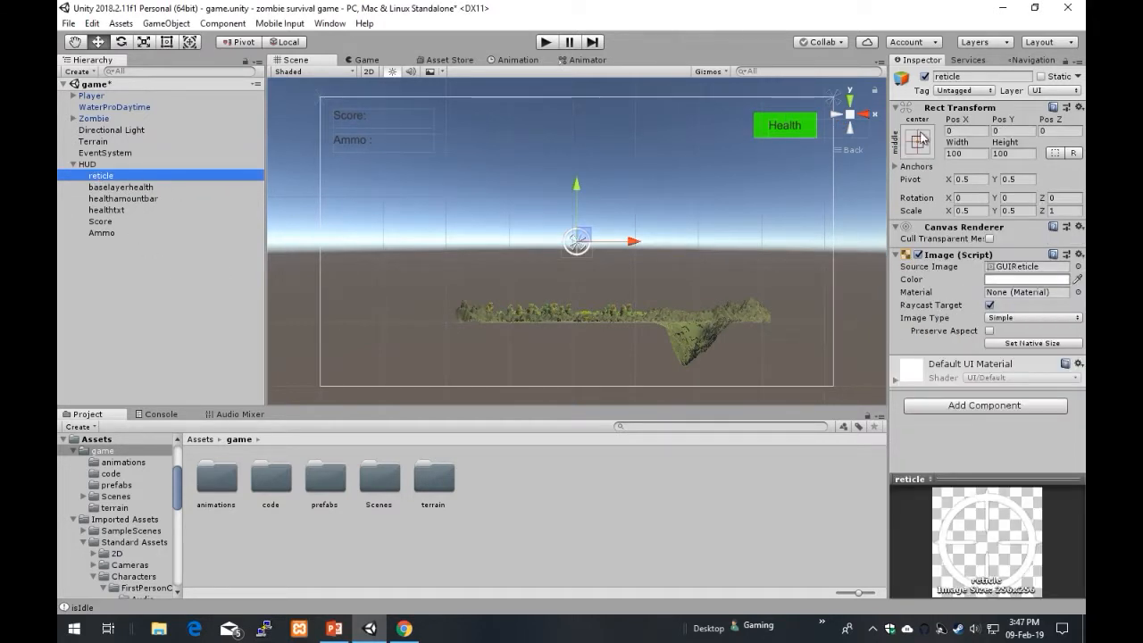
click(917, 140)
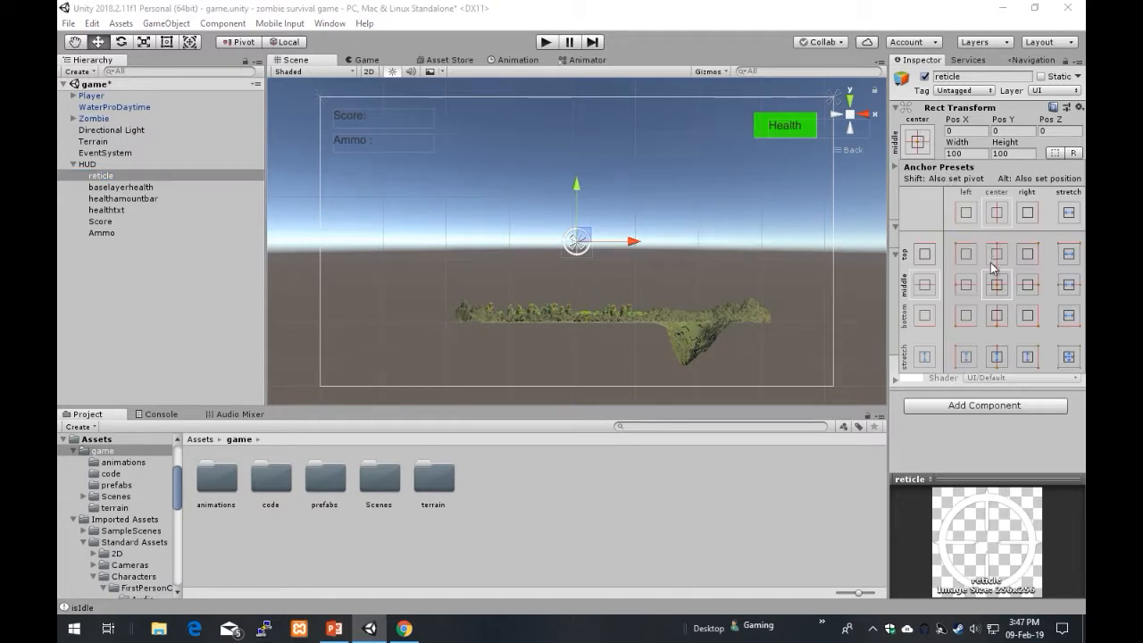
- Restore the baselayerhealth image's anchor preset to top right
click(125, 187)
click(918, 140)
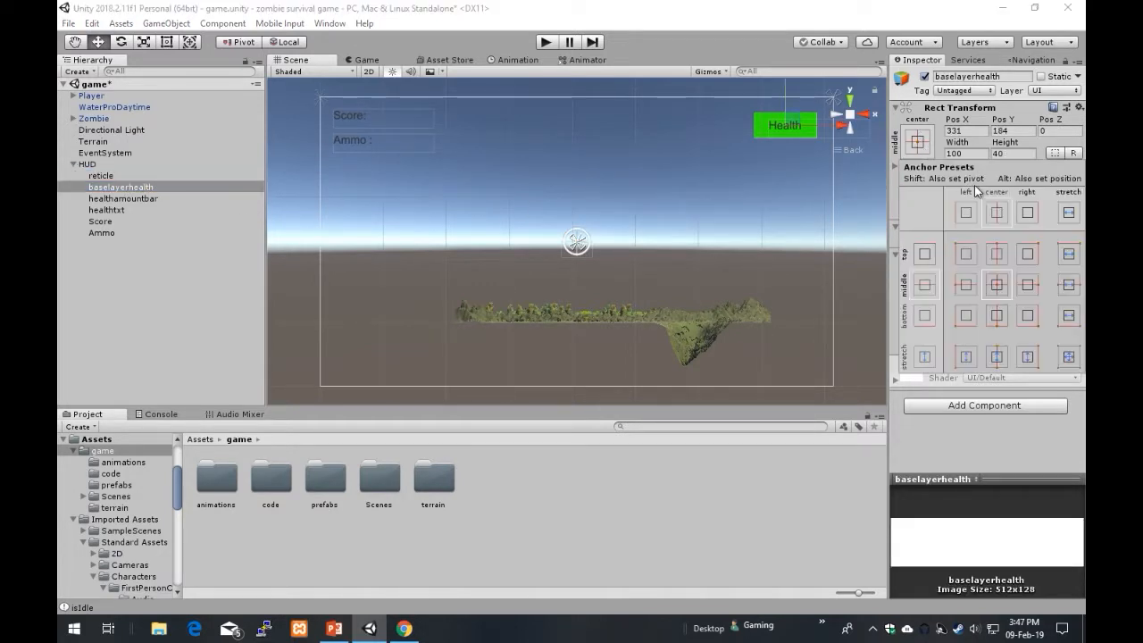
click(1027, 253)
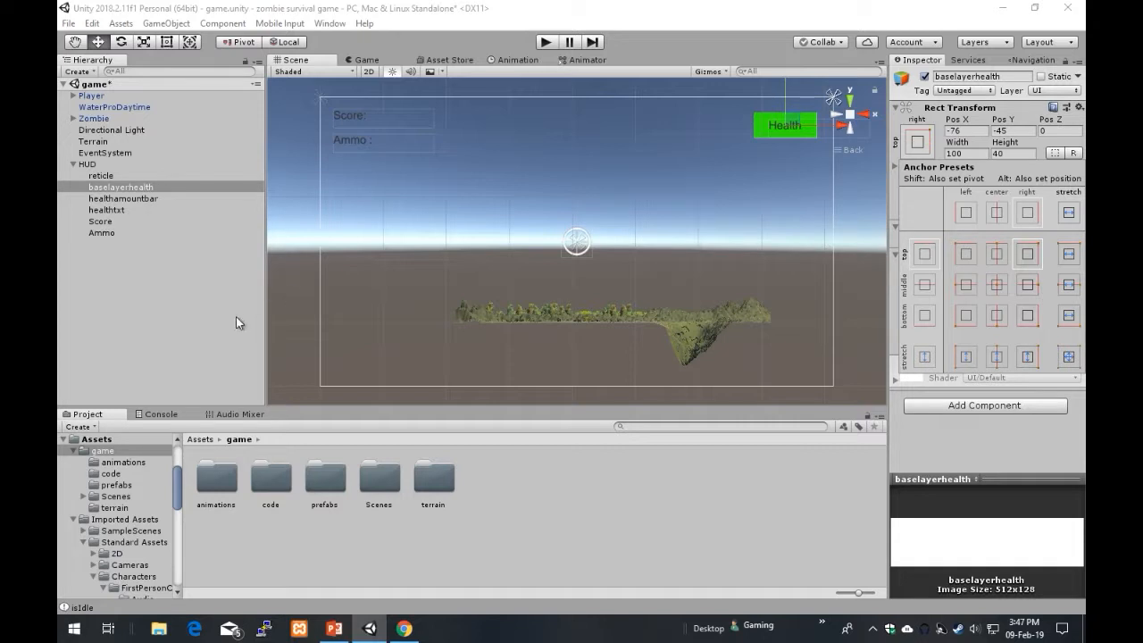
click(180, 318)
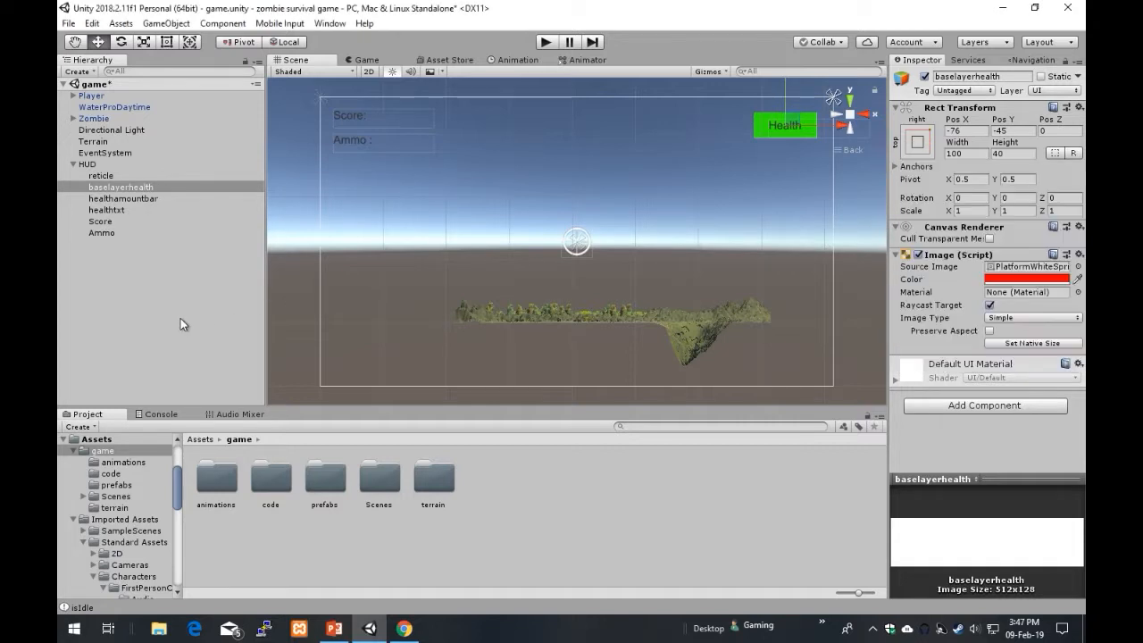
- Playtest the scene in the Game view to check the HUD while moving around, and stop the run
click(97, 165)
click(362, 60)
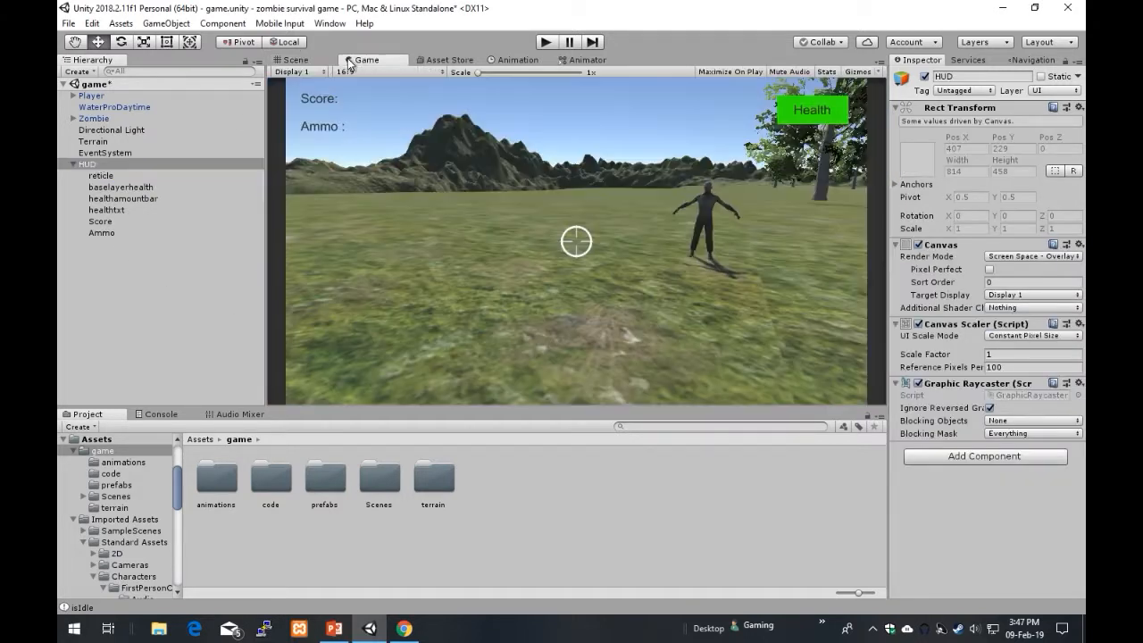
click(547, 43)
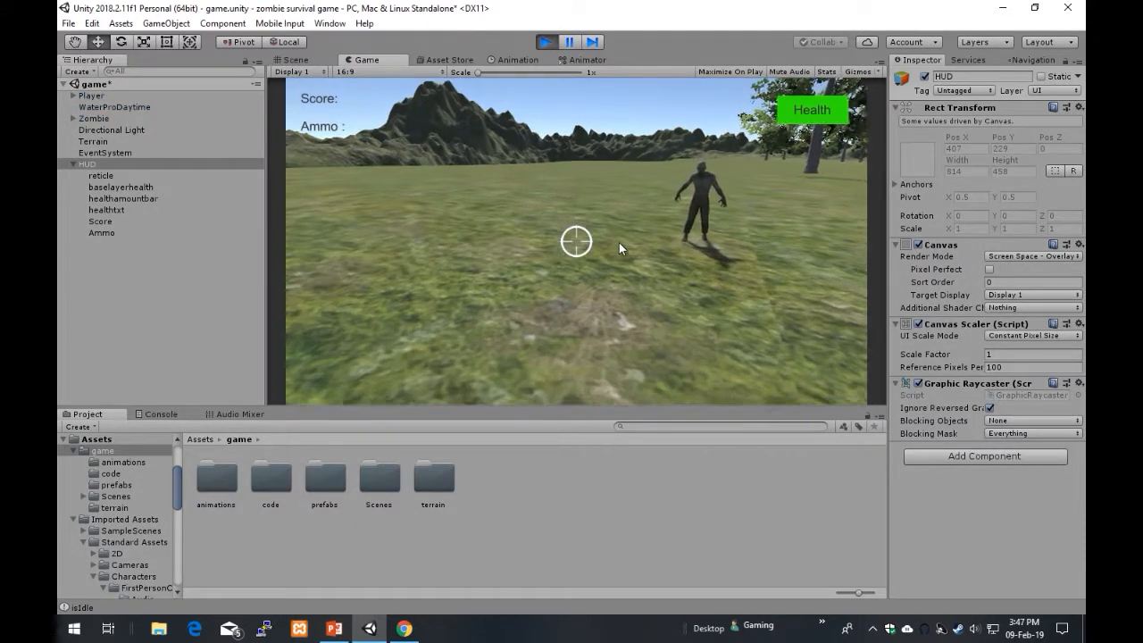
key(s)
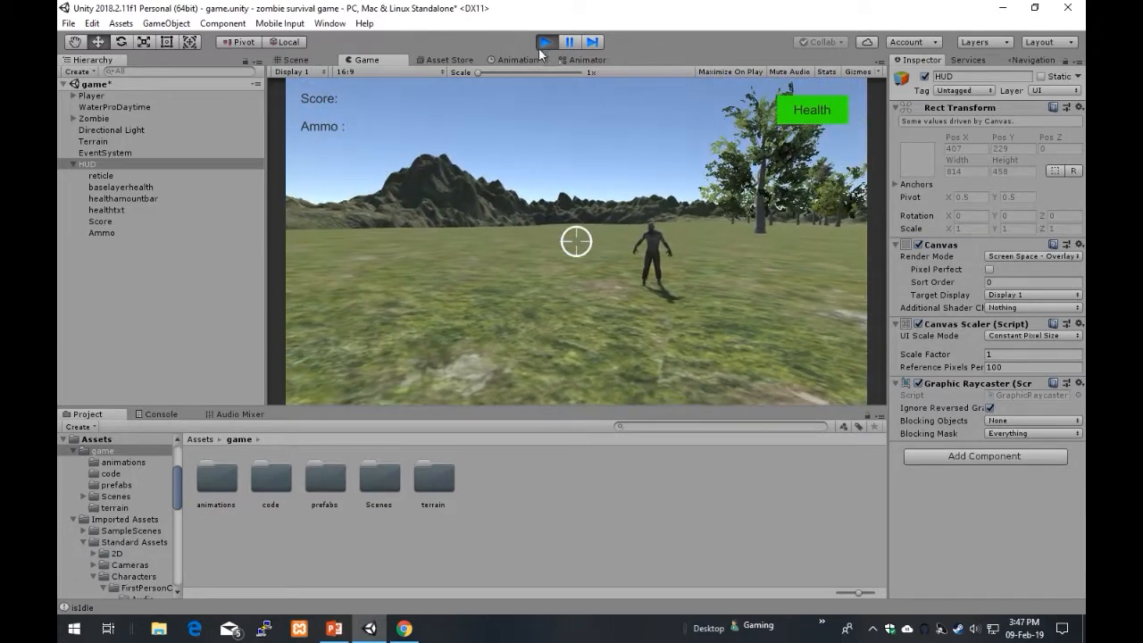
click(543, 42)
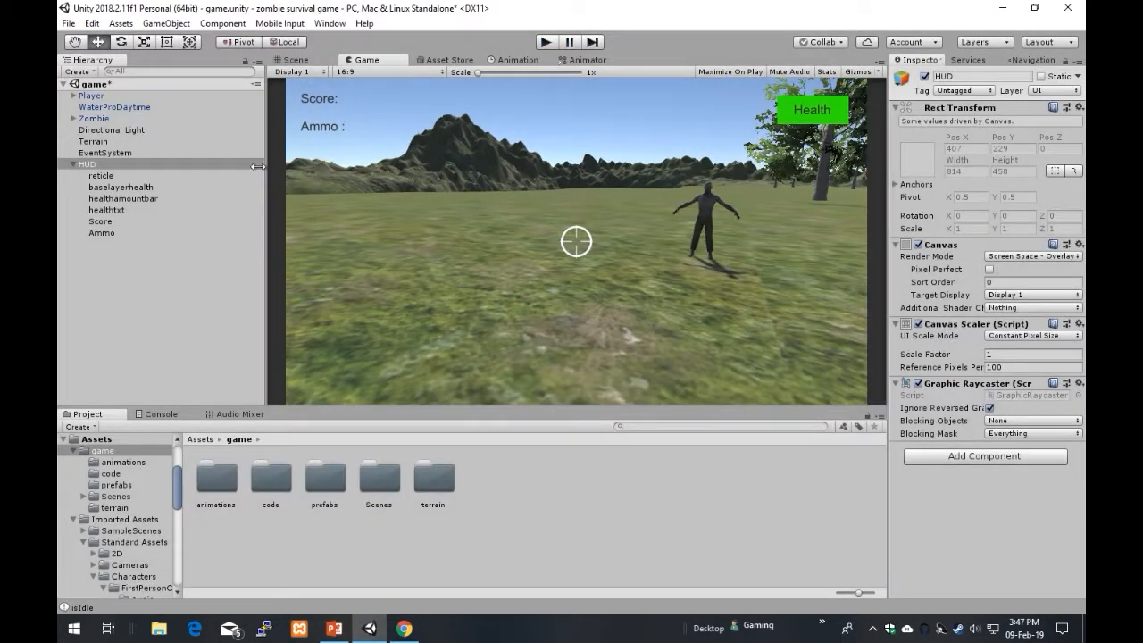
- Enable Best Fit on the Score label and set its text color to red
click(124, 211)
click(107, 222)
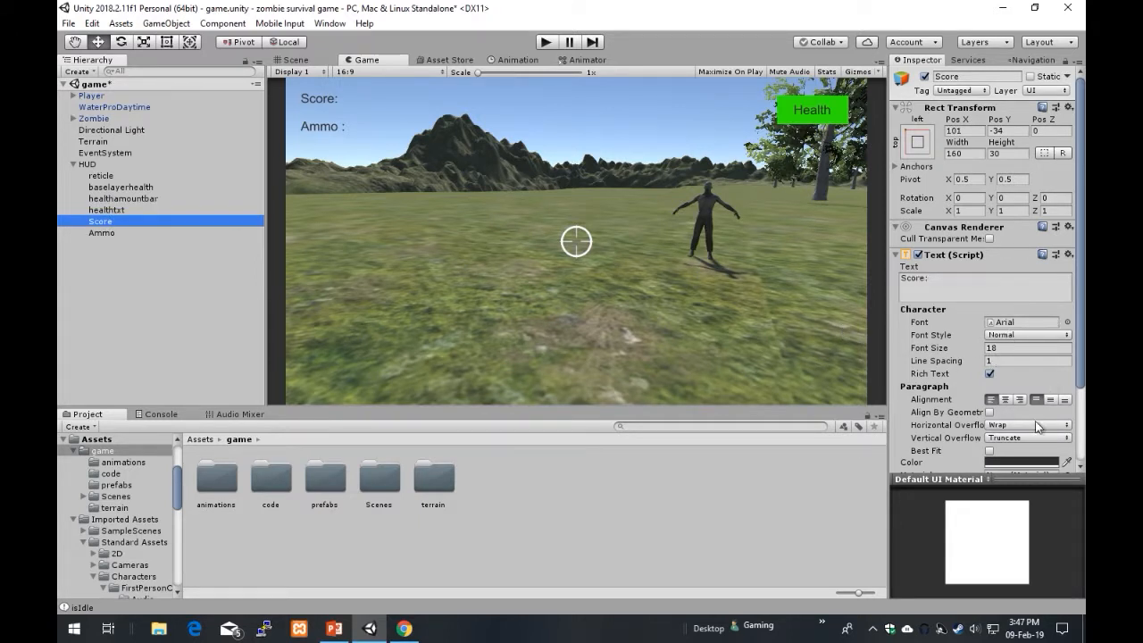
scroll(1036, 427, down, 4)
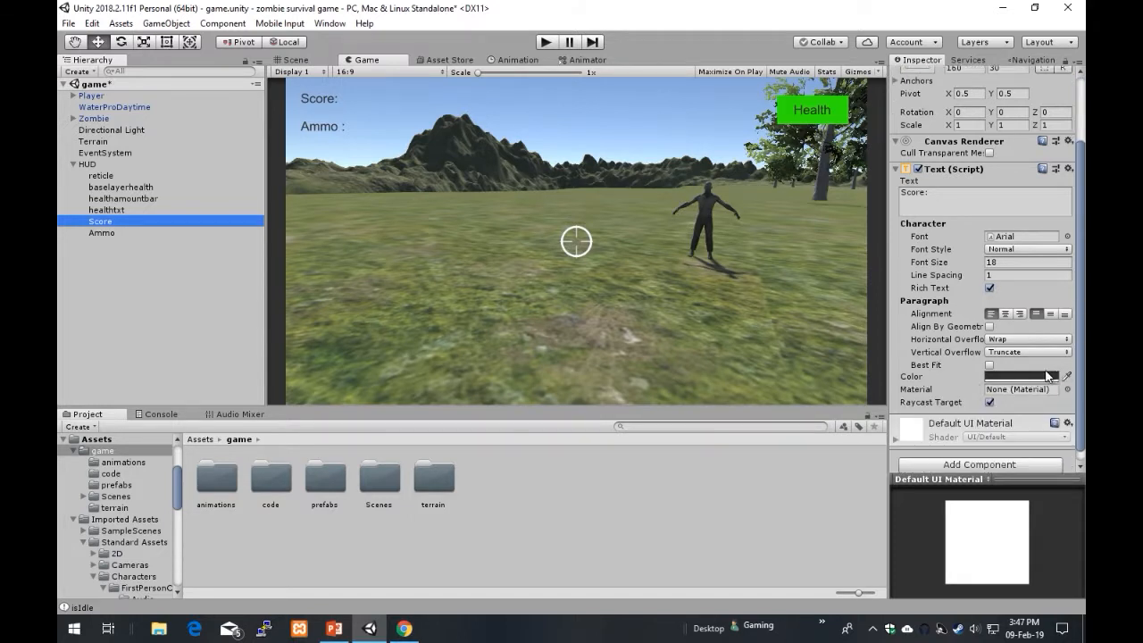
click(989, 364)
click(1001, 402)
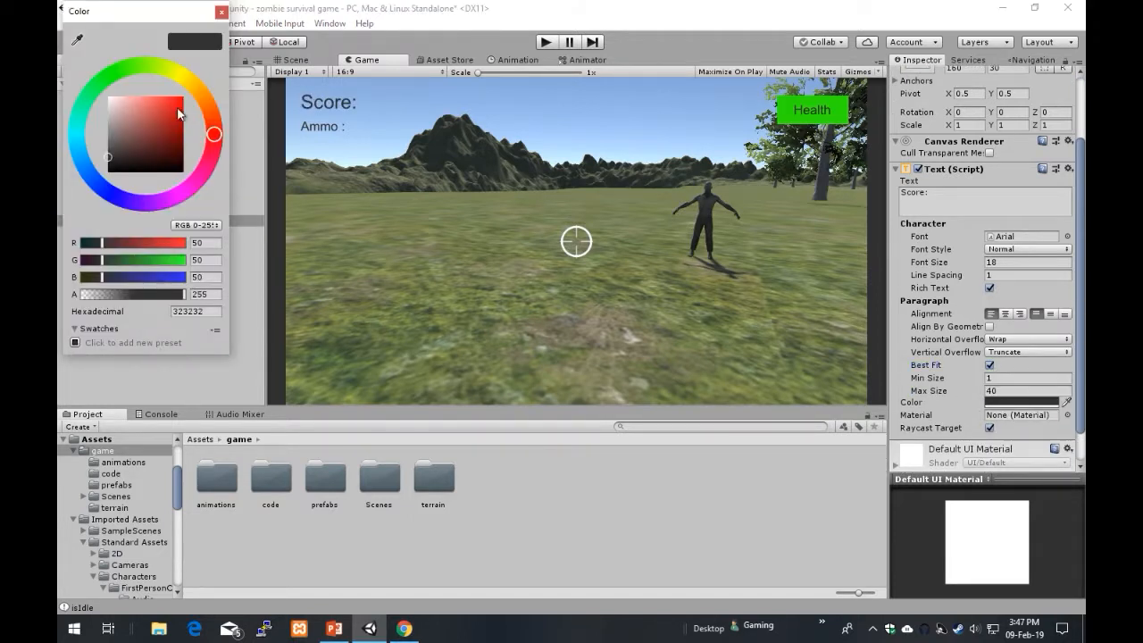
click(178, 109)
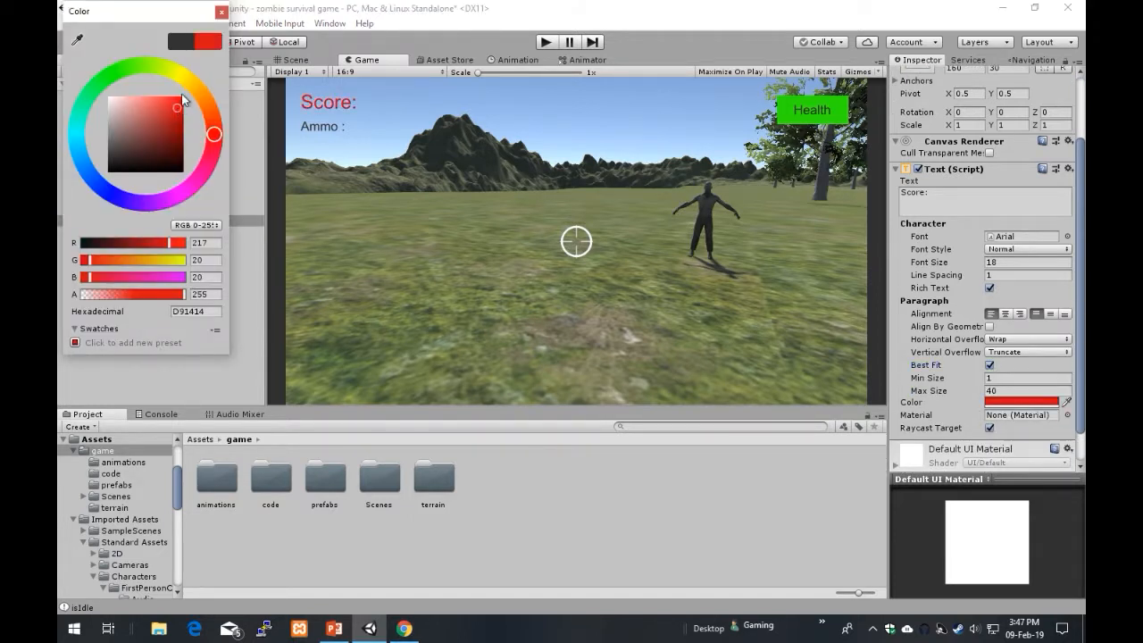
click(222, 10)
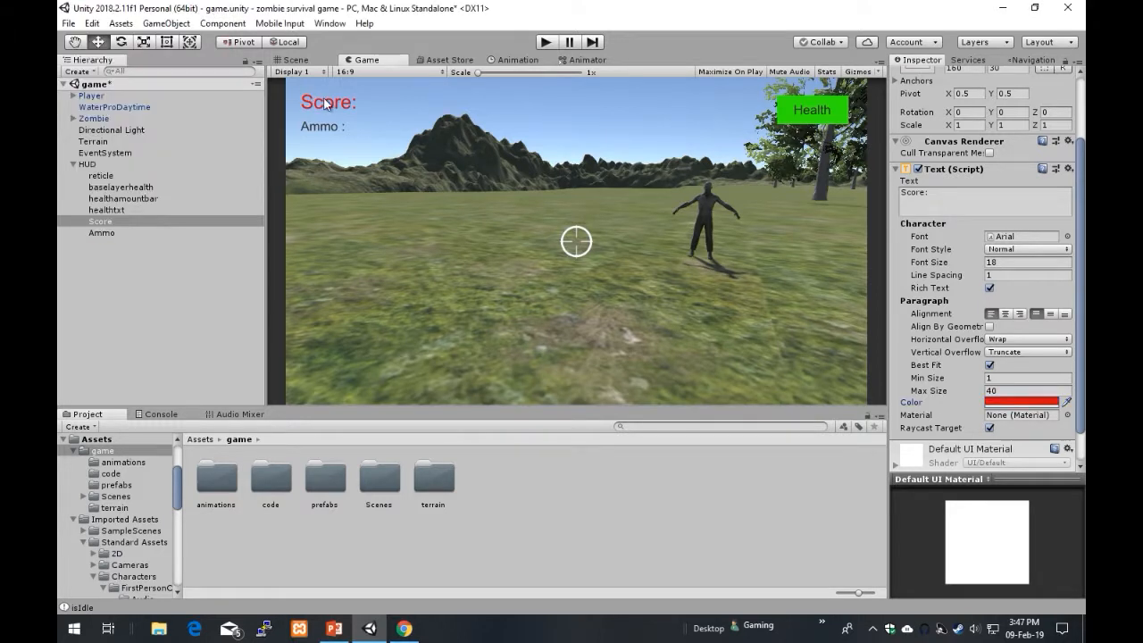
- Set the Ammo label's text color to red (FB1717)
click(120, 234)
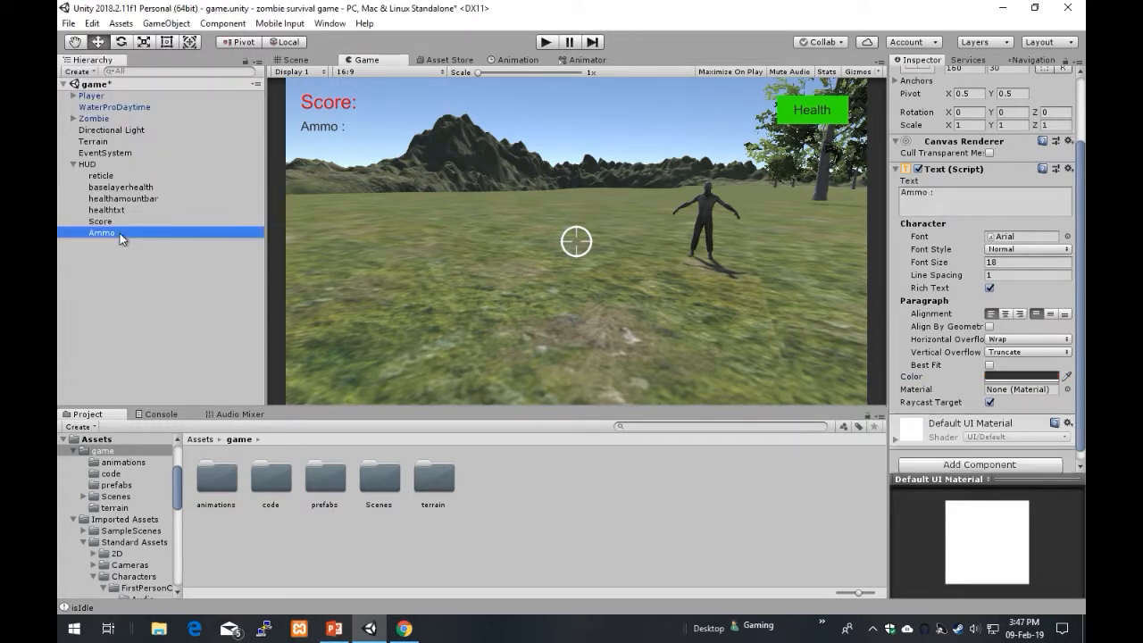
click(1020, 376)
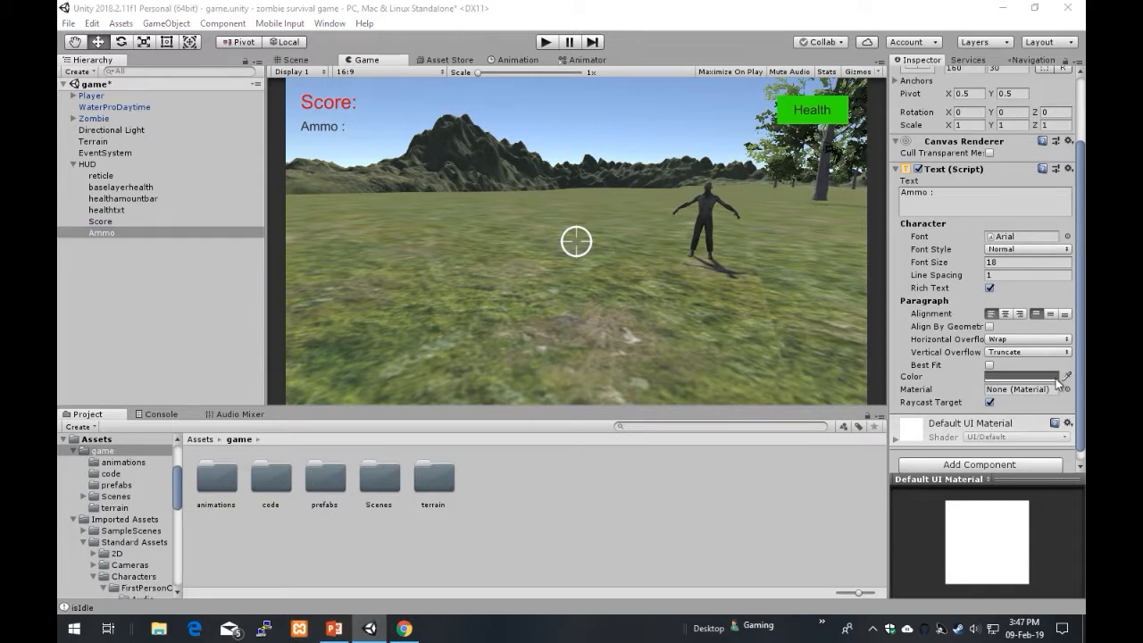
click(177, 104)
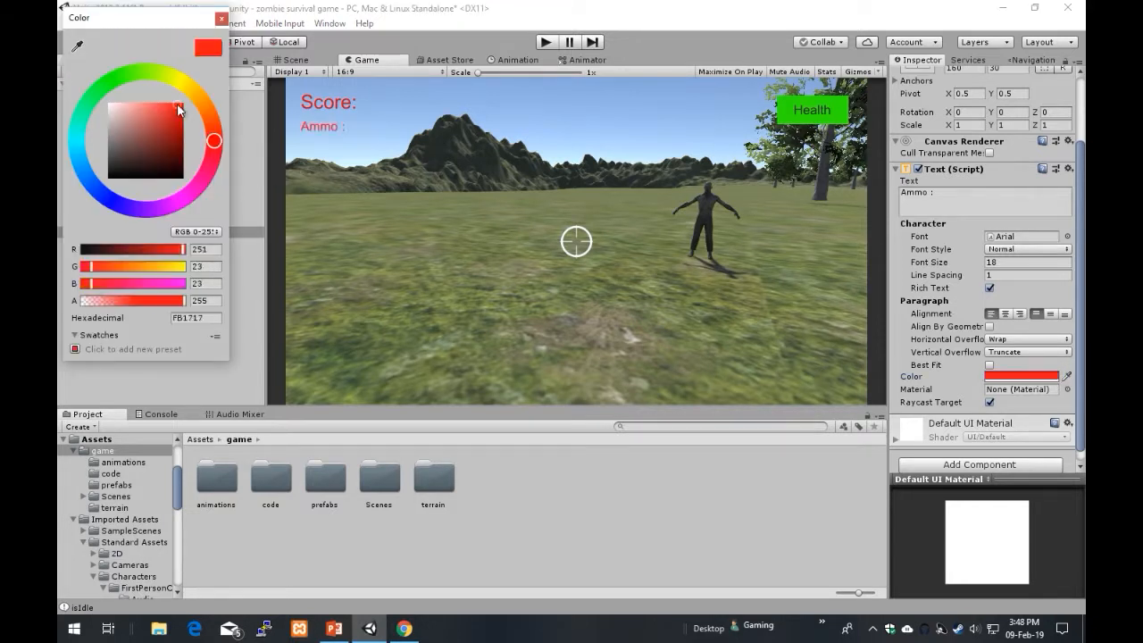
click(224, 18)
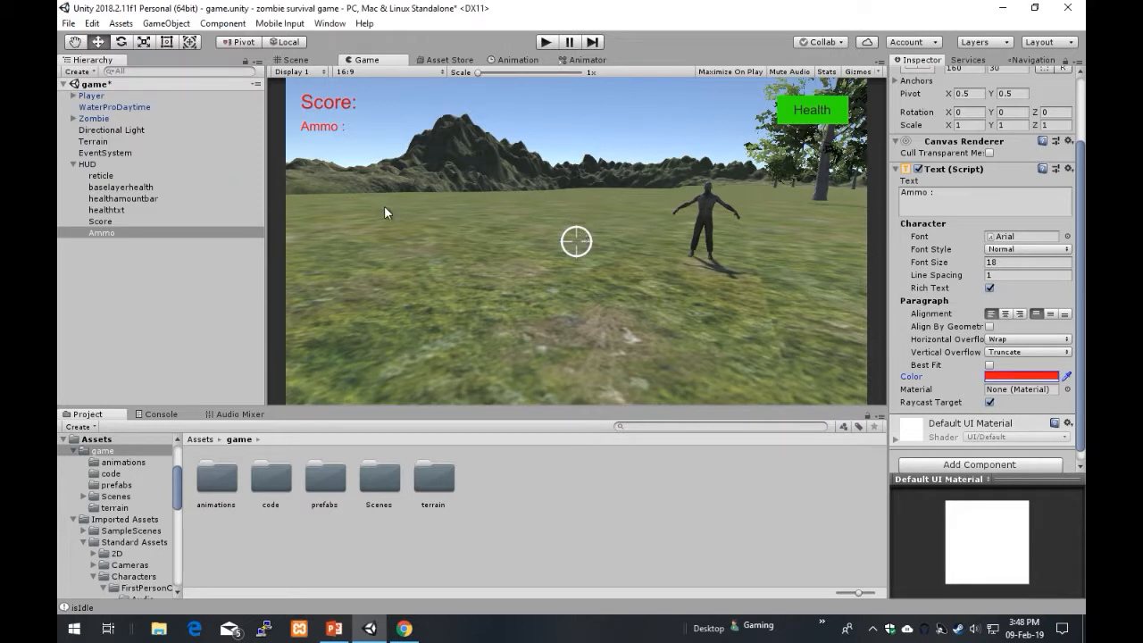
- Compare the text settings of the Score and Ammo labels and enable Best Fit on the Ammo label
click(333, 103)
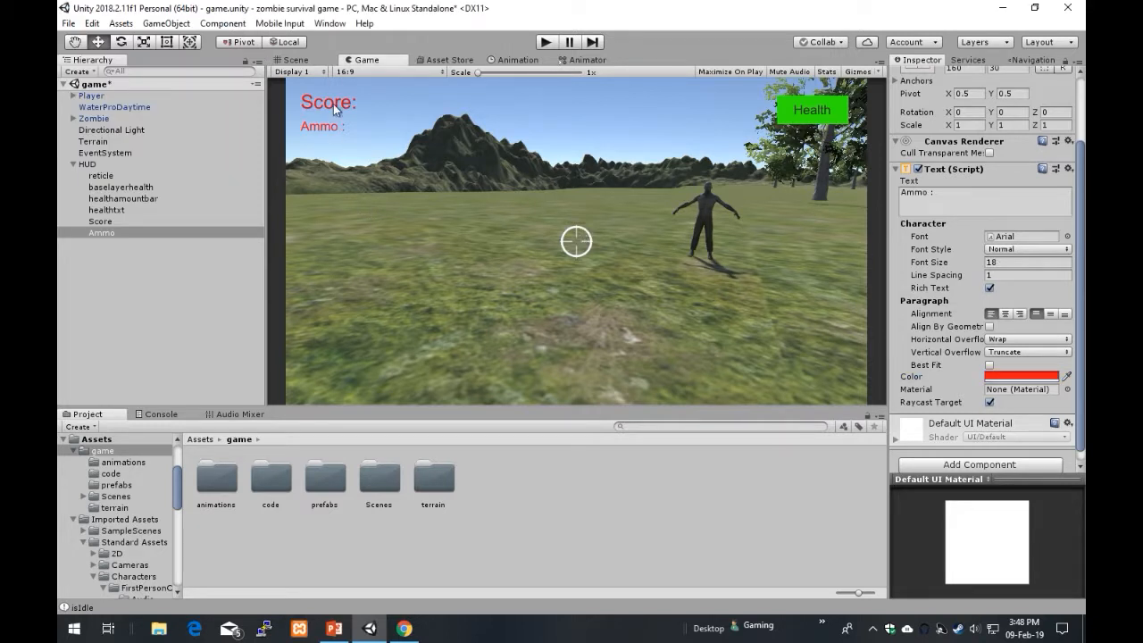
click(111, 222)
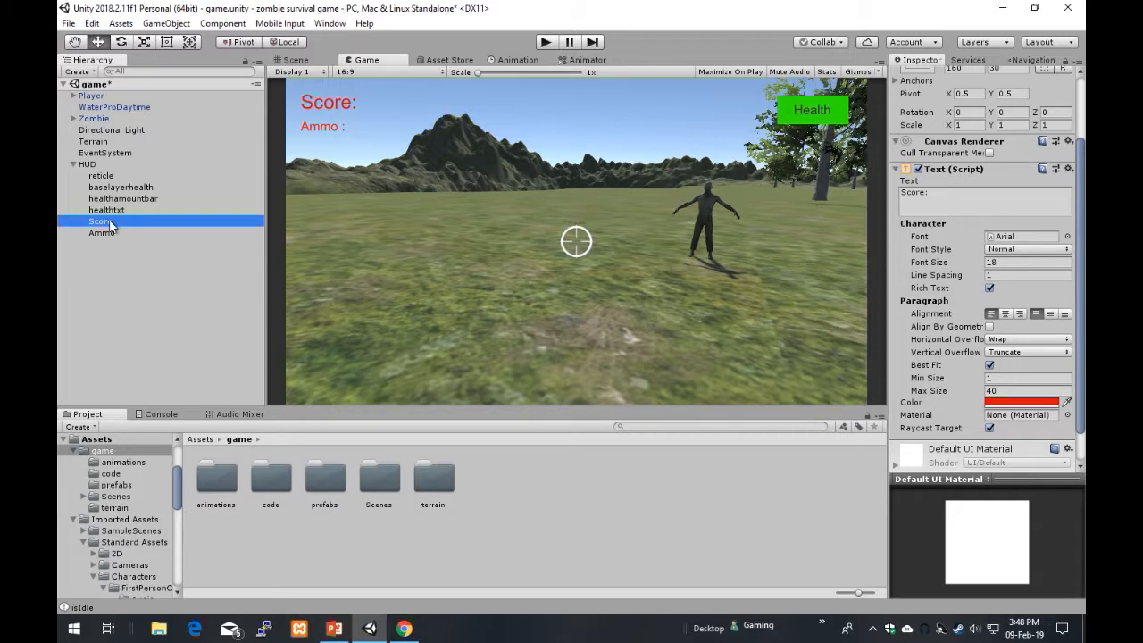
click(126, 234)
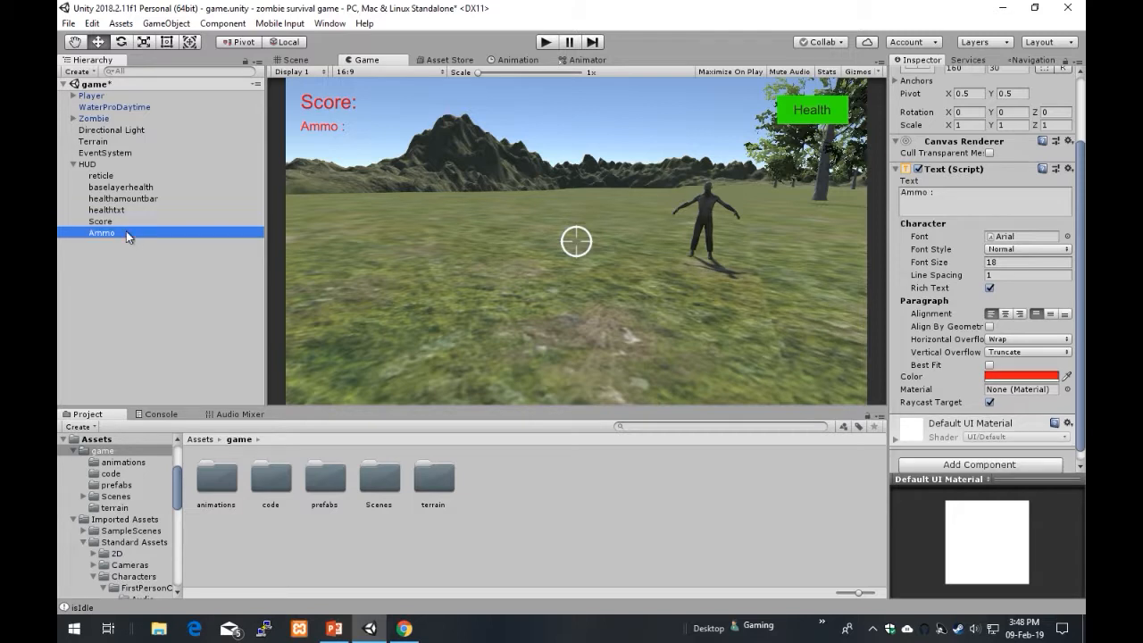
key(Up)
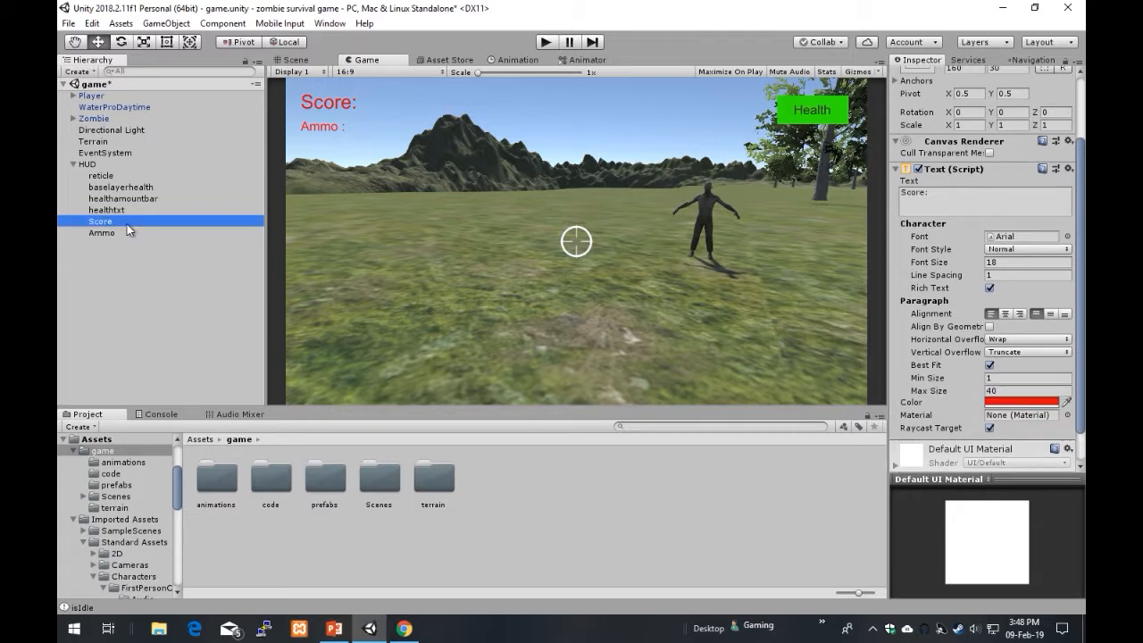
click(125, 233)
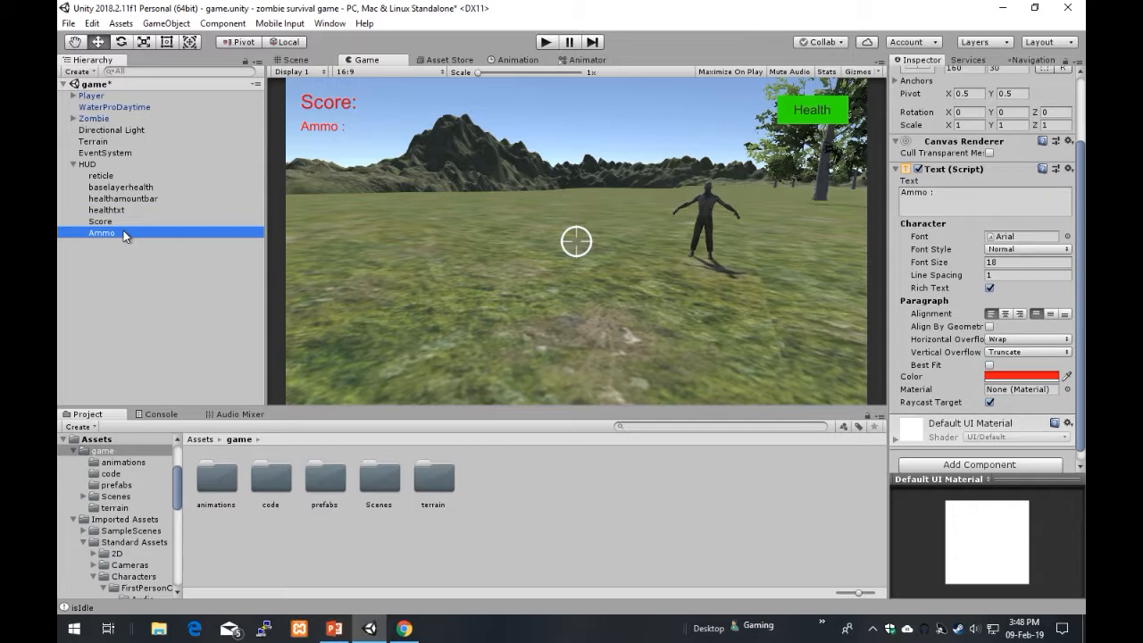
click(987, 355)
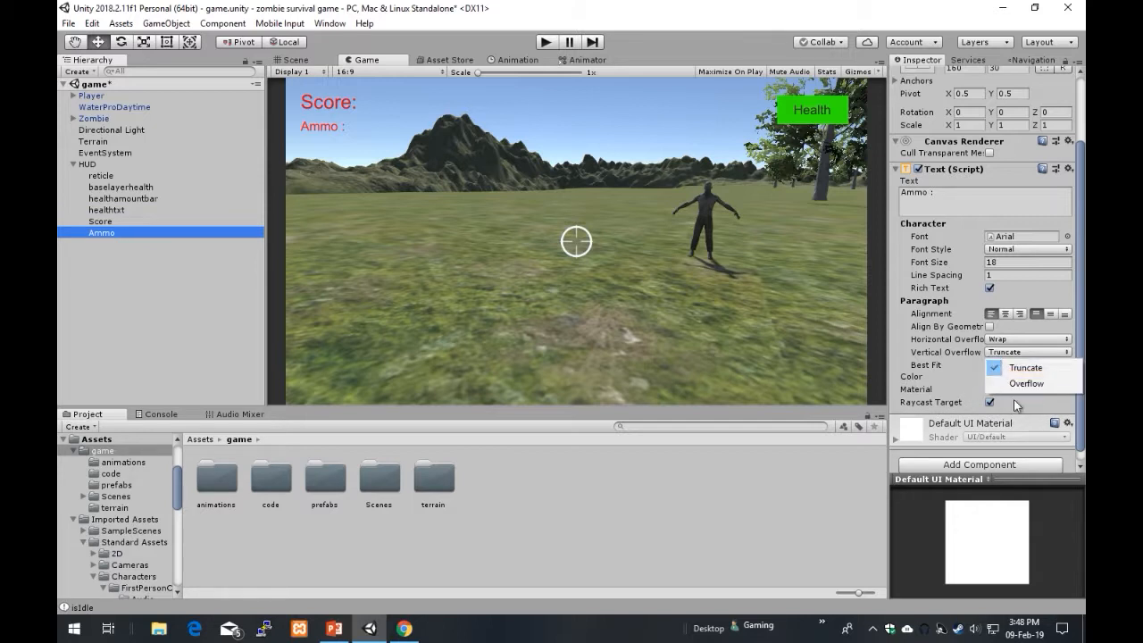
click(1019, 394)
click(989, 364)
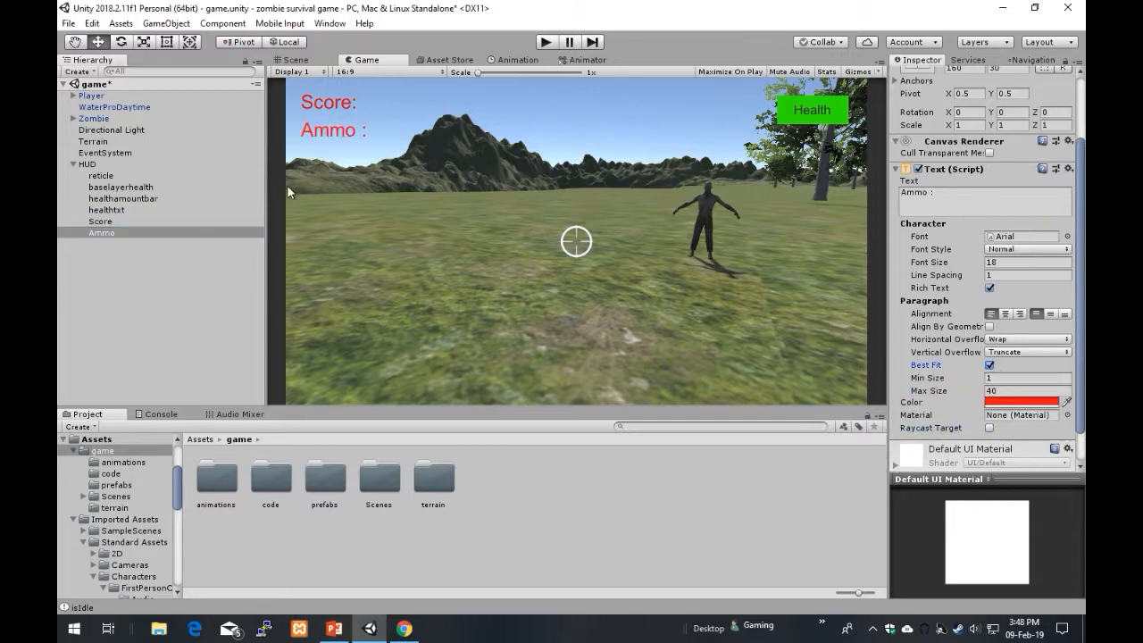
- Playtest the game again to check the red Score and Ammo labels against the terrain
click(293, 59)
click(366, 60)
click(538, 42)
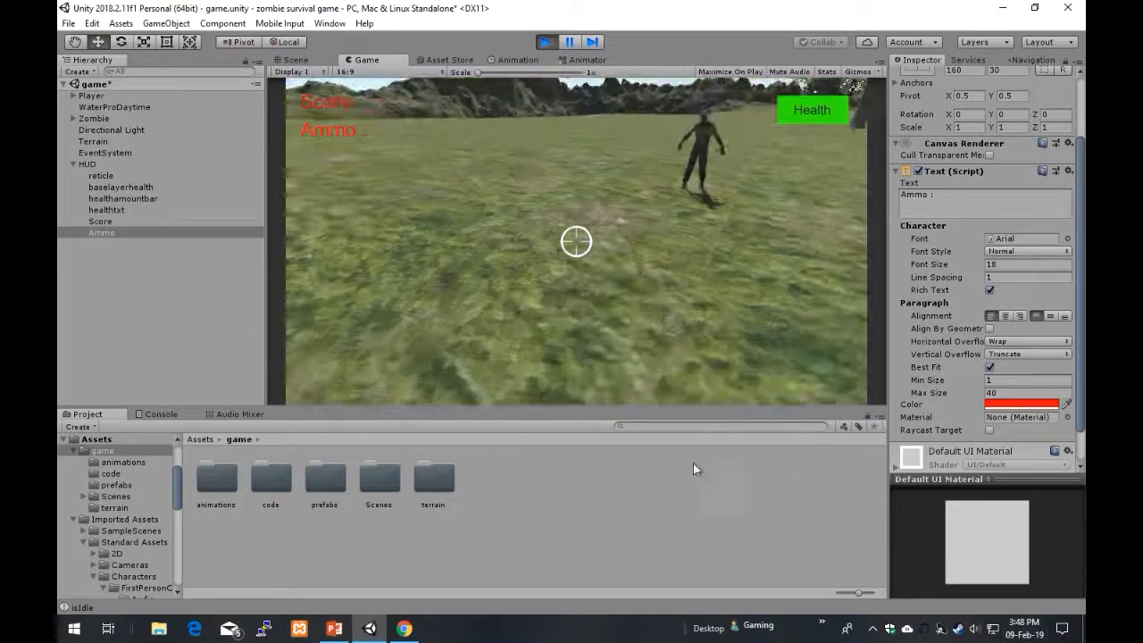
key(Escape)
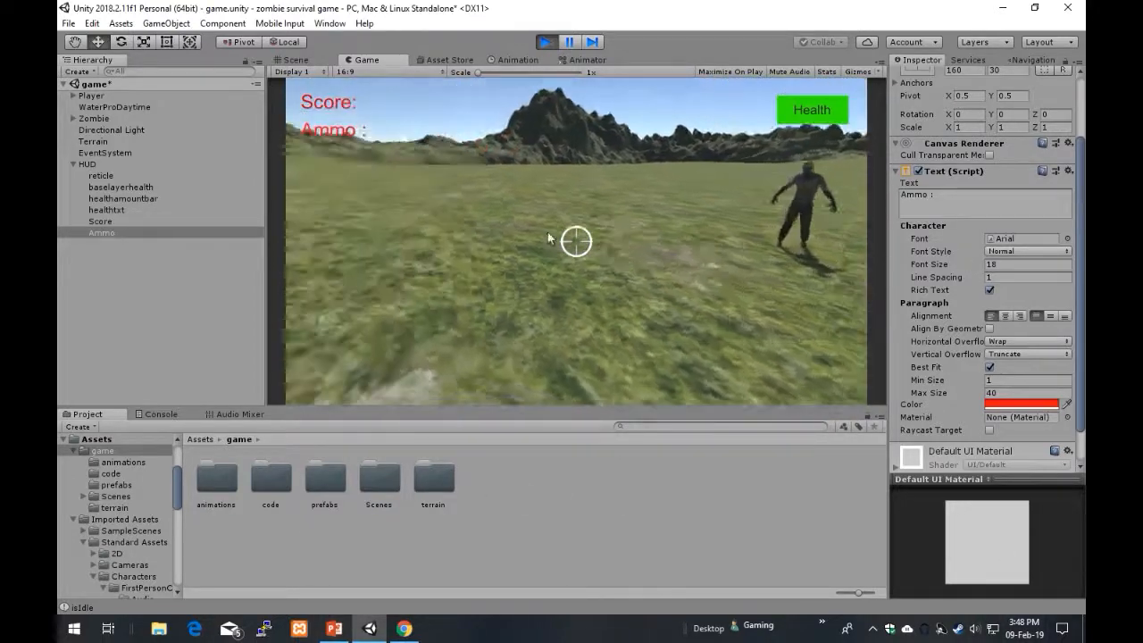